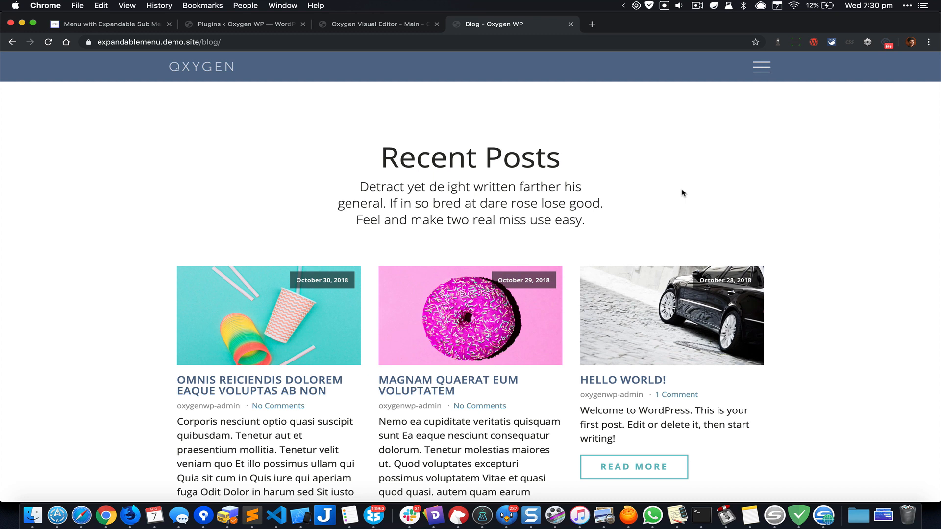
Test the off-canvas menu on the blog page, closing it once with its close icon and once through the backdrop
{"action": "left_click", "coordinate": [761, 72]}
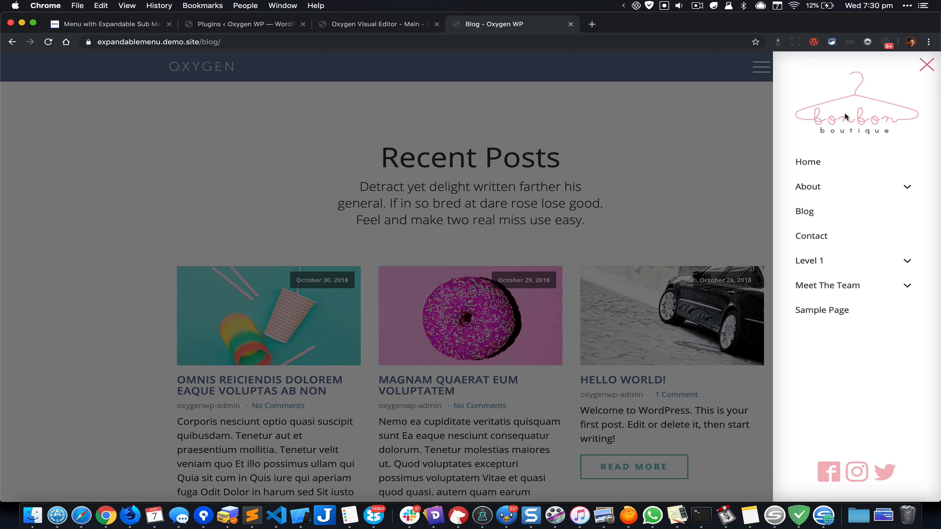
{"action": "left_click", "coordinate": [928, 72]}
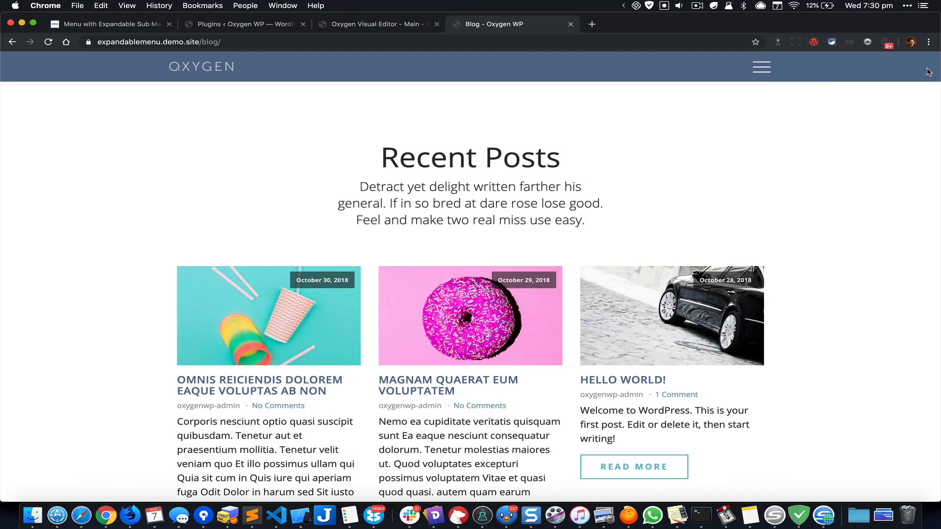
{"action": "left_click", "coordinate": [761, 72]}
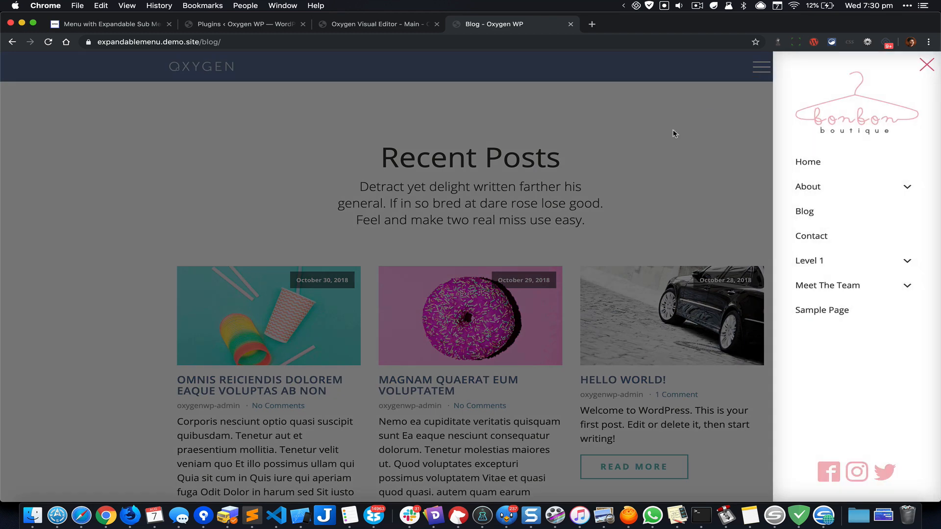
{"action": "left_click", "coordinate": [612, 184]}
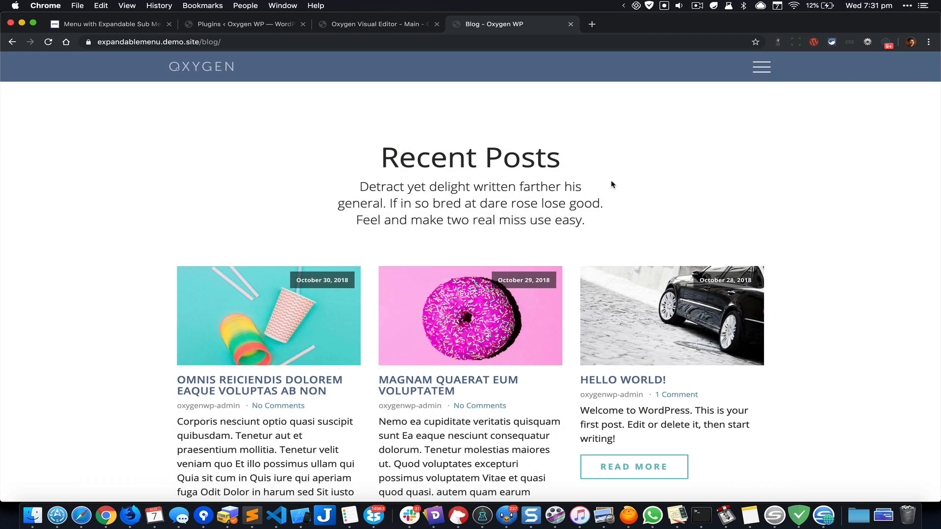
Reopen the off-canvas menu, test expanding and collapsing the About, Level 1, Level 2 and Meet The Team sub menus, and close it
{"action": "left_click", "coordinate": [766, 71]}
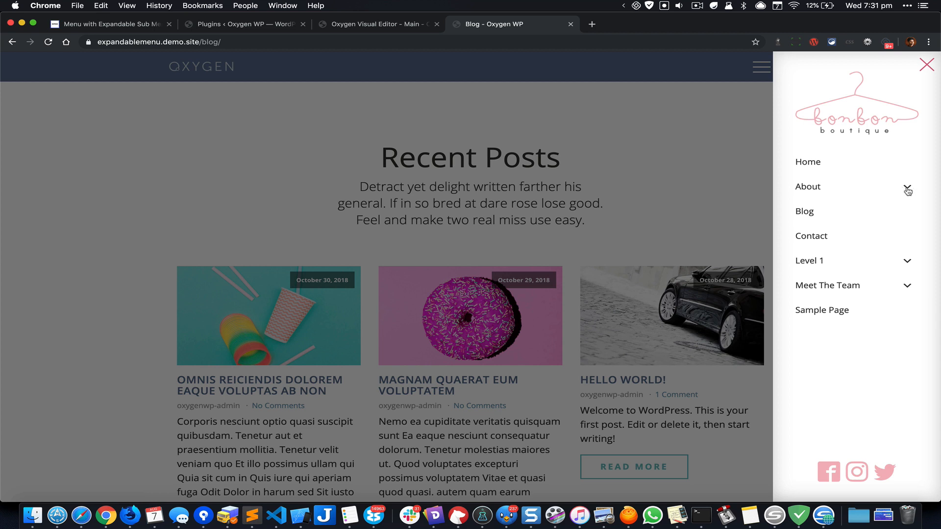
{"action": "right_click", "coordinate": [907, 190]}
{"action": "left_click", "coordinate": [907, 179]}
{"action": "left_click", "coordinate": [907, 189]}
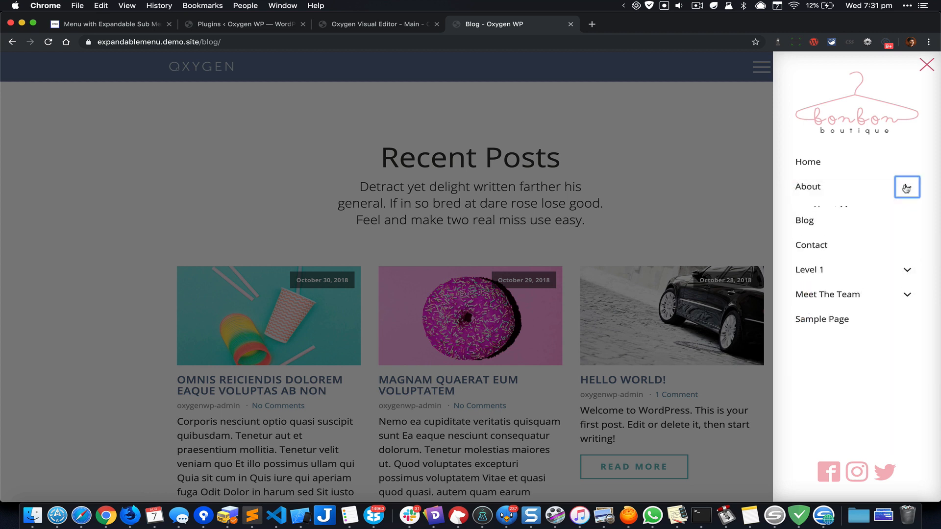
{"action": "left_click", "coordinate": [907, 191]}
{"action": "left_click", "coordinate": [908, 260]}
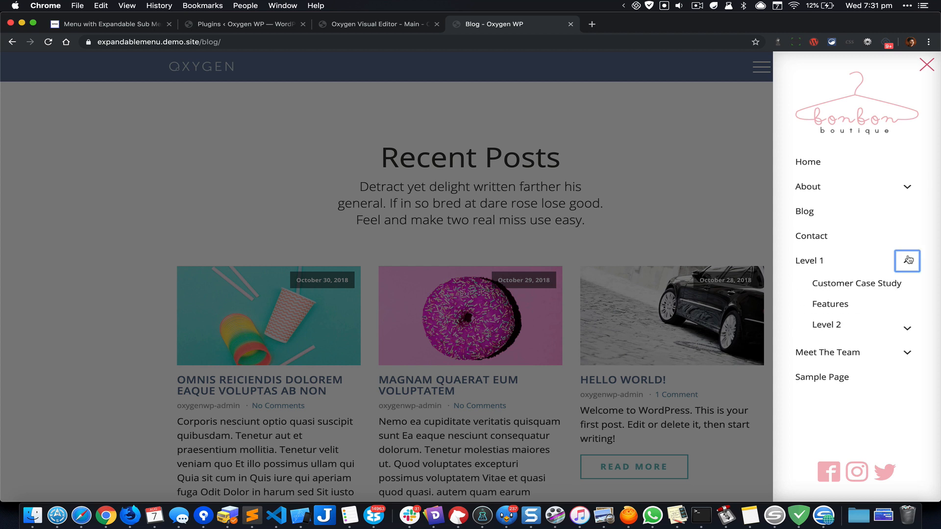
{"action": "left_click", "coordinate": [913, 269]}
{"action": "left_click", "coordinate": [910, 261]}
{"action": "left_click", "coordinate": [910, 329]}
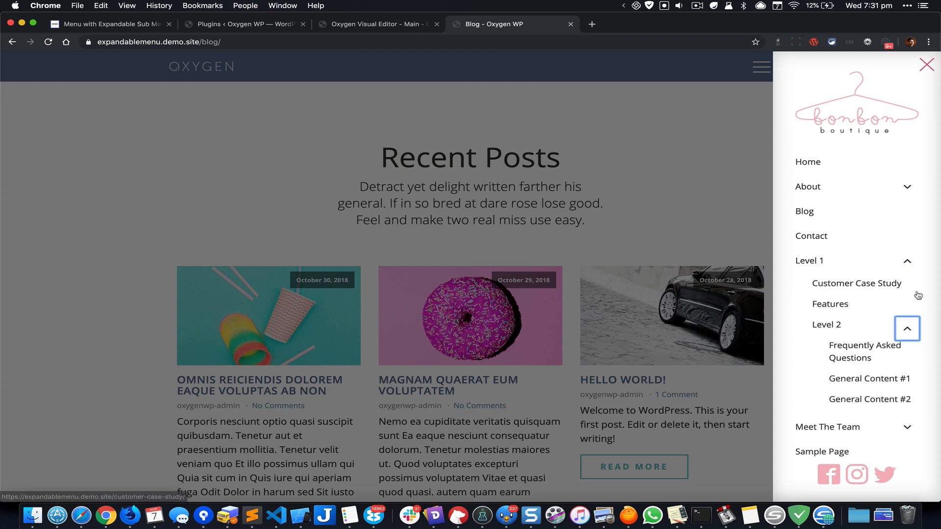
{"action": "left_click", "coordinate": [906, 265]}
{"action": "left_click", "coordinate": [907, 290]}
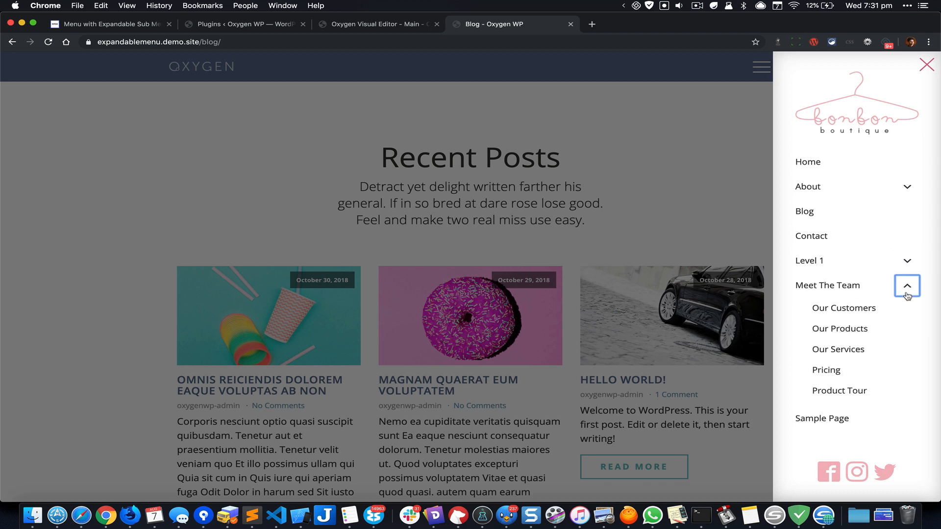
{"action": "left_click", "coordinate": [907, 293]}
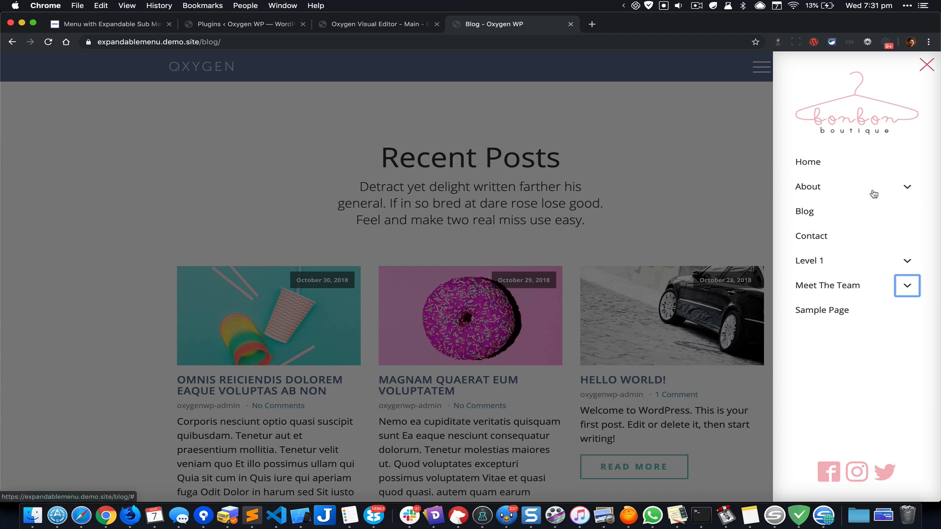
{"action": "left_click", "coordinate": [693, 177]}
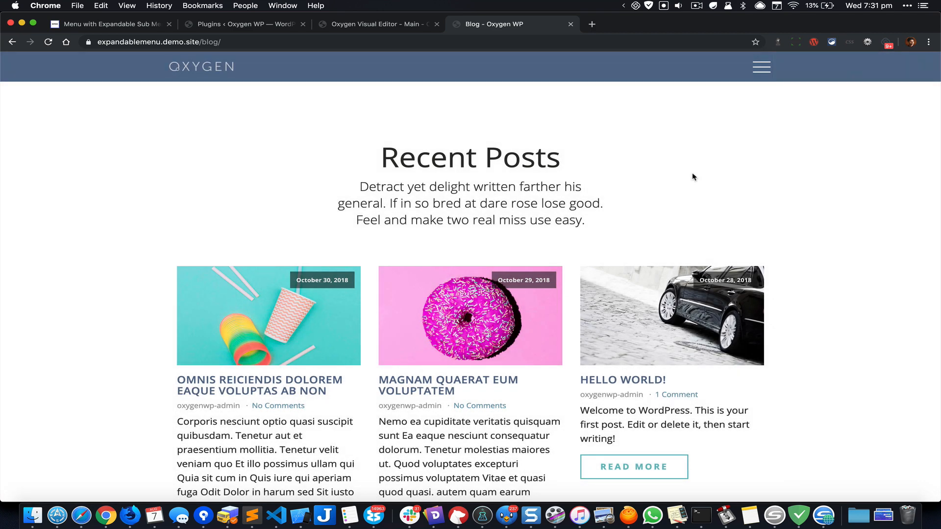
Review the introduction and shortcode usage on the Menu with Expandable Sub Menus product page
{"action": "key", "text": "super+1"}
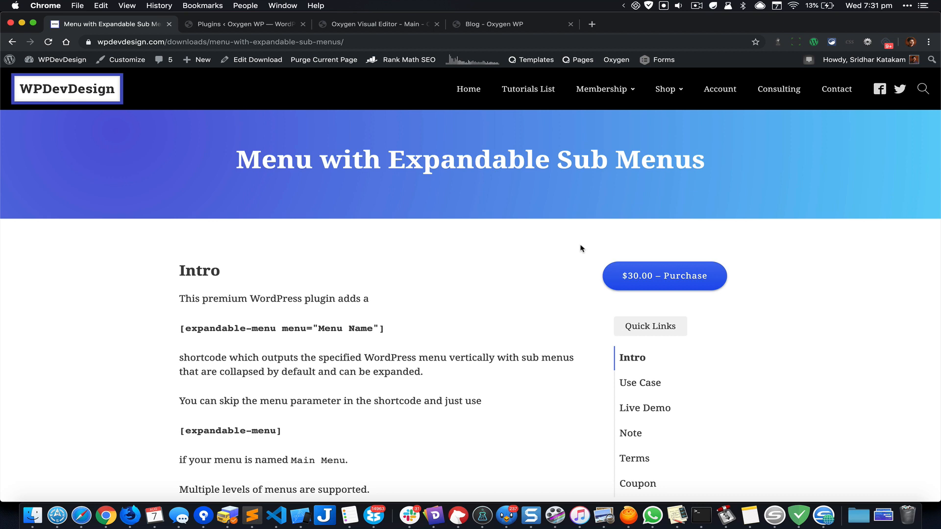
{"action": "scroll", "coordinate": [581, 248], "scroll_direction": "down", "scroll_amount": 3}
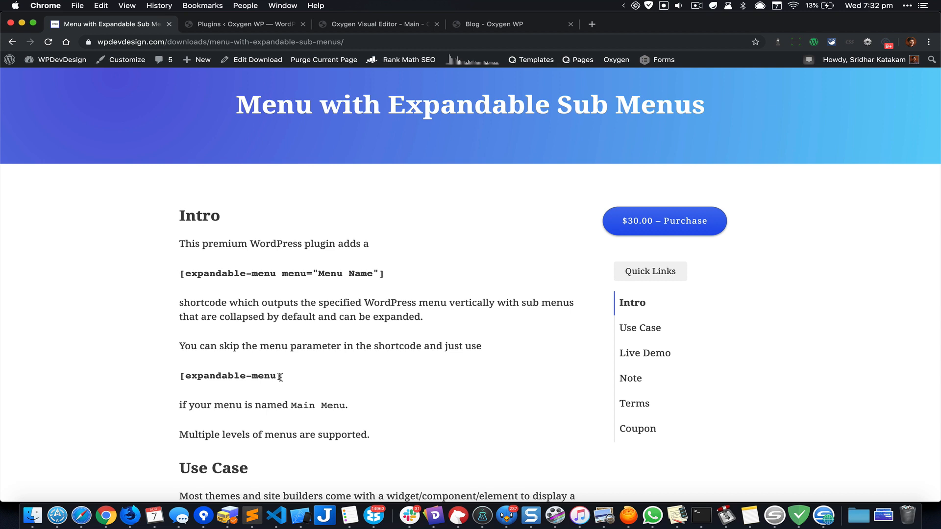
{"action": "scroll", "coordinate": [401, 246], "scroll_direction": "up", "scroll_amount": 2}
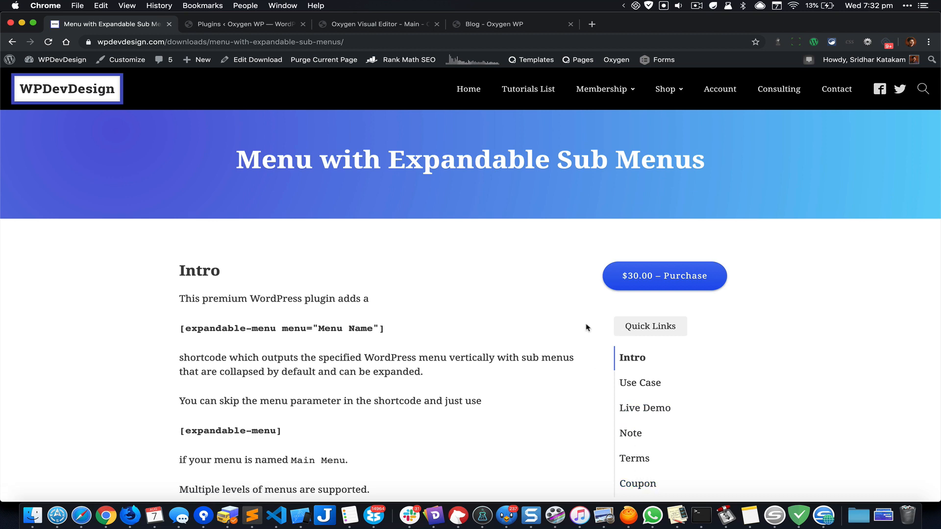
Switch to the Oxygen Visual Editor, collapse the code editor and delete the hamburger icon from the header
{"action": "left_click", "coordinate": [493, 24]}
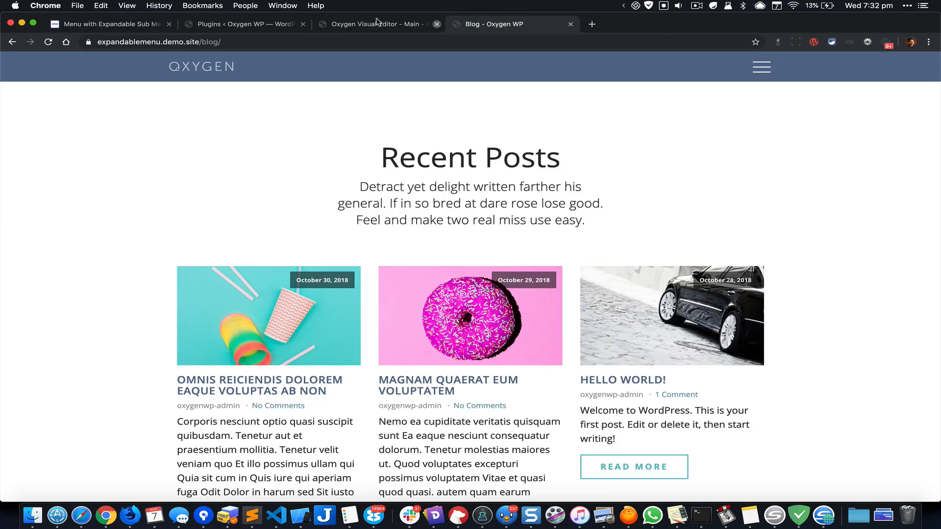
{"action": "left_click", "coordinate": [365, 27]}
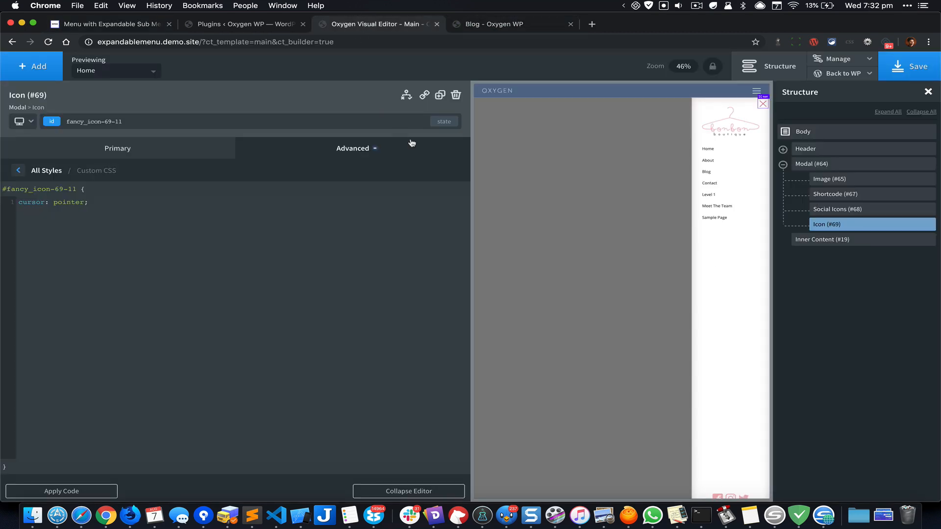
{"action": "left_click", "coordinate": [417, 492]}
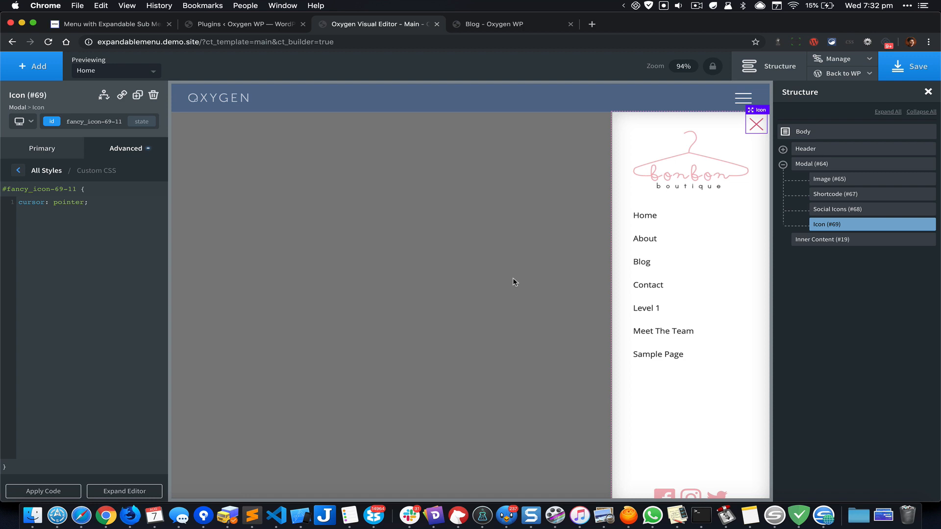
{"action": "left_click", "coordinate": [748, 104]}
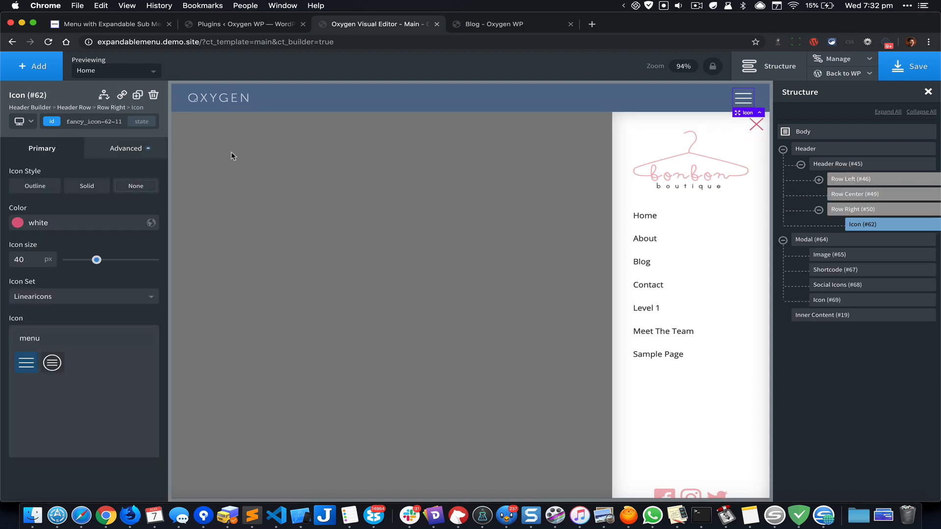
{"action": "left_click", "coordinate": [153, 95]}
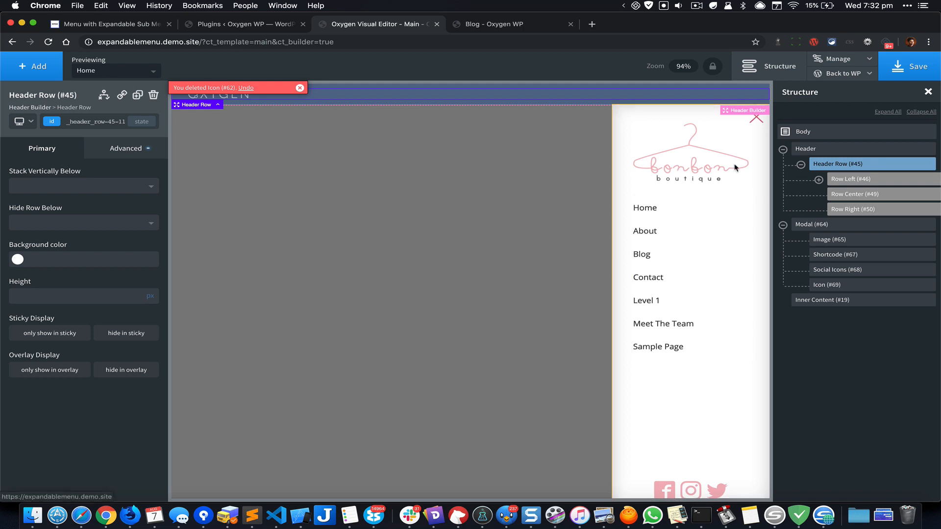
Delete the Modal with all its contents and save the template
{"action": "left_click", "coordinate": [823, 224]}
{"action": "left_click", "coordinate": [154, 95]}
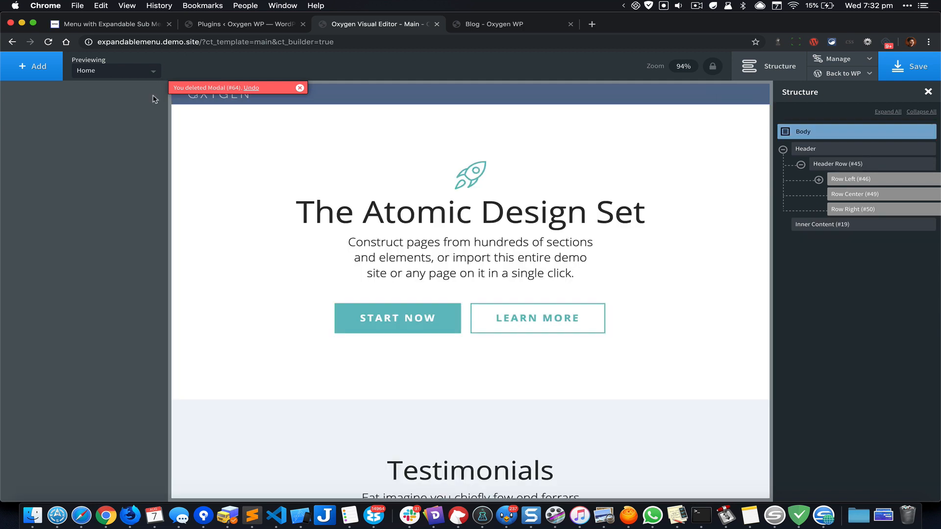
{"action": "left_click", "coordinate": [901, 76]}
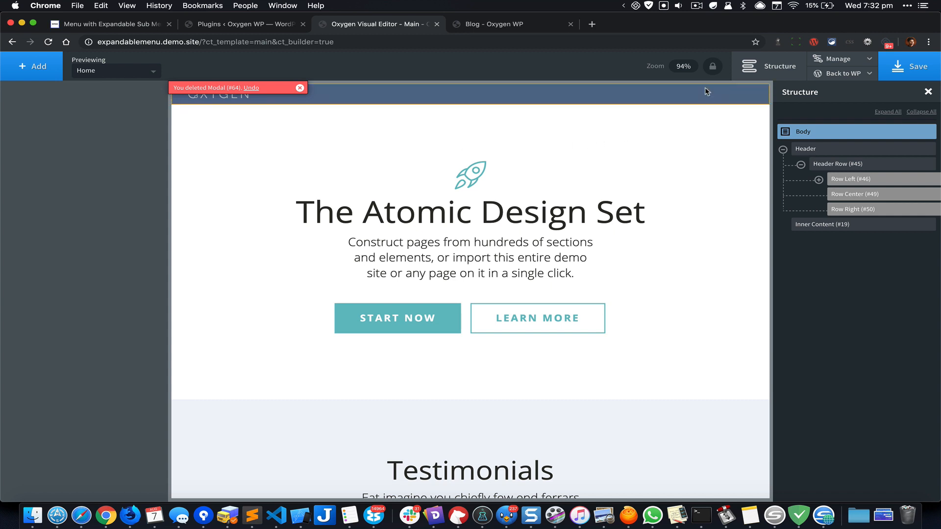
Add an Icon component and move it into the header's Row Right
{"action": "left_click", "coordinate": [40, 74]}
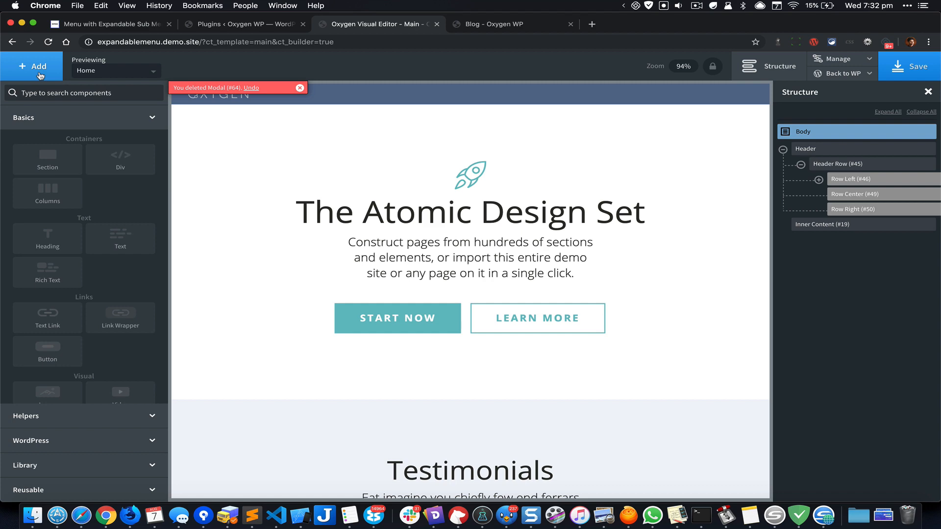
{"action": "type", "text": "ic"}
{"action": "left_click", "coordinate": [48, 123]}
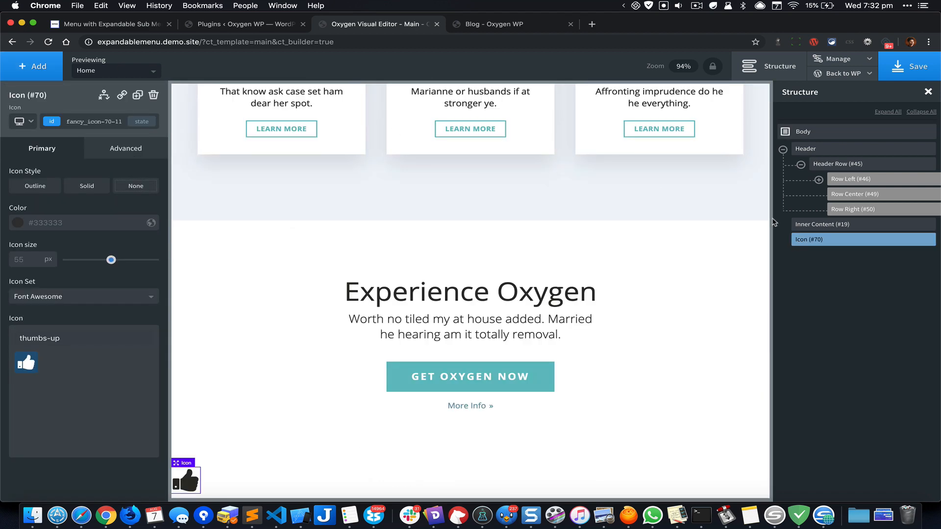
{"action": "left_click_drag", "start_coordinate": [807, 240], "coordinate": [871, 221]}
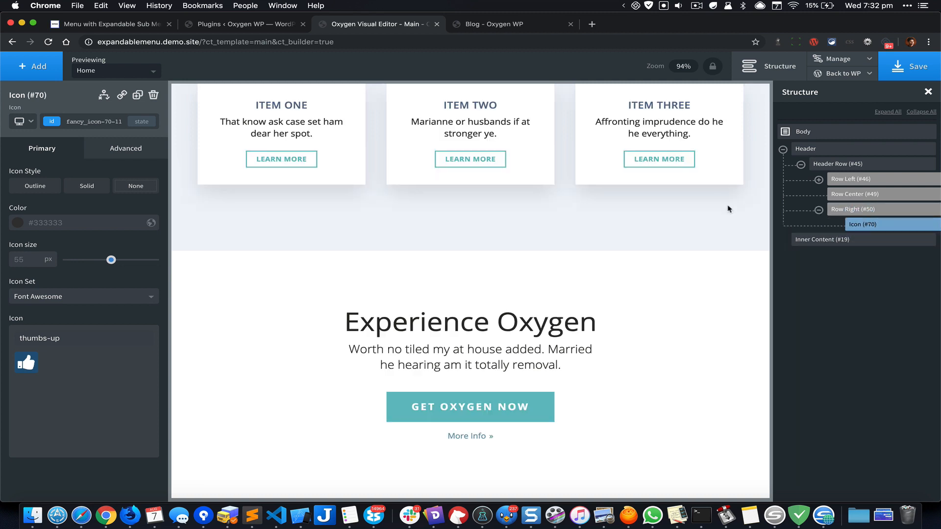
{"action": "left_click", "coordinate": [874, 226]}
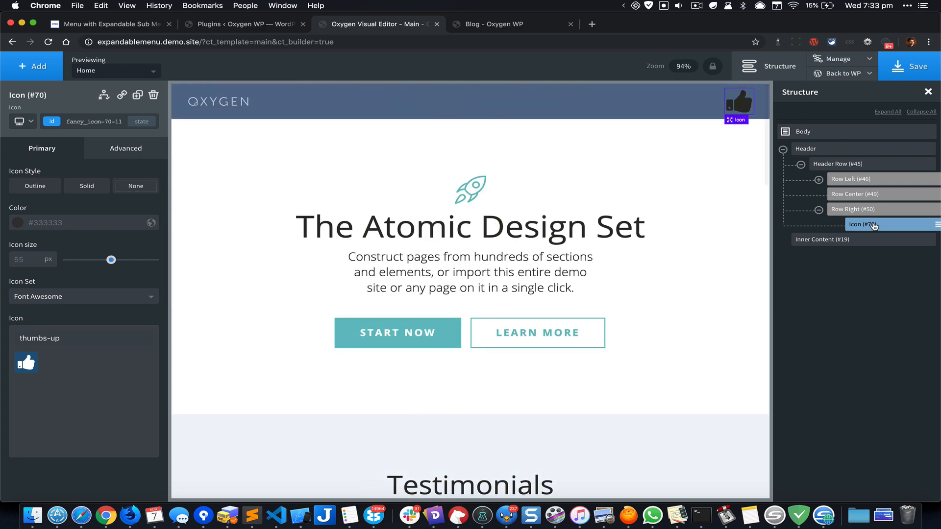
Set the header icon's color to white and its size to 40 px
{"action": "left_click", "coordinate": [88, 222]}
{"action": "key", "text": "super+a"}
{"action": "type", "text": "white"}
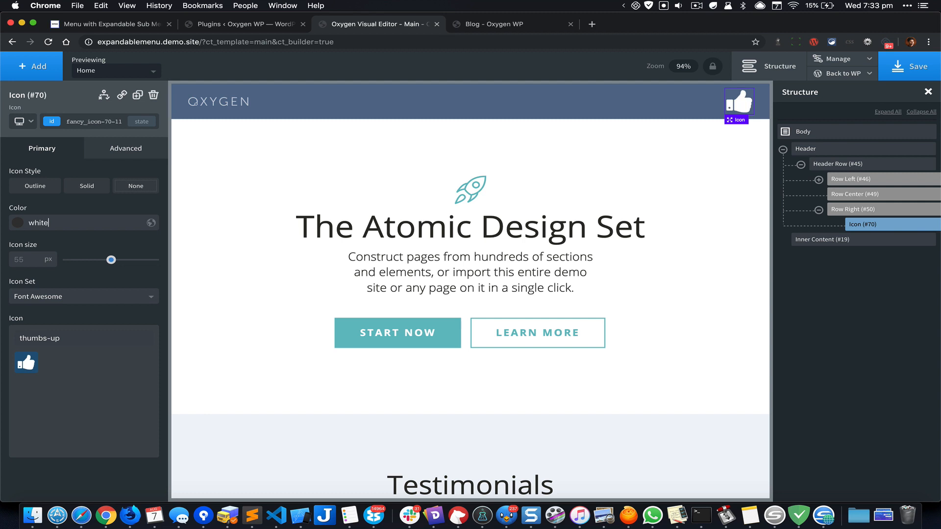
{"action": "double_click", "coordinate": [24, 262]}
{"action": "type", "text": "40"}
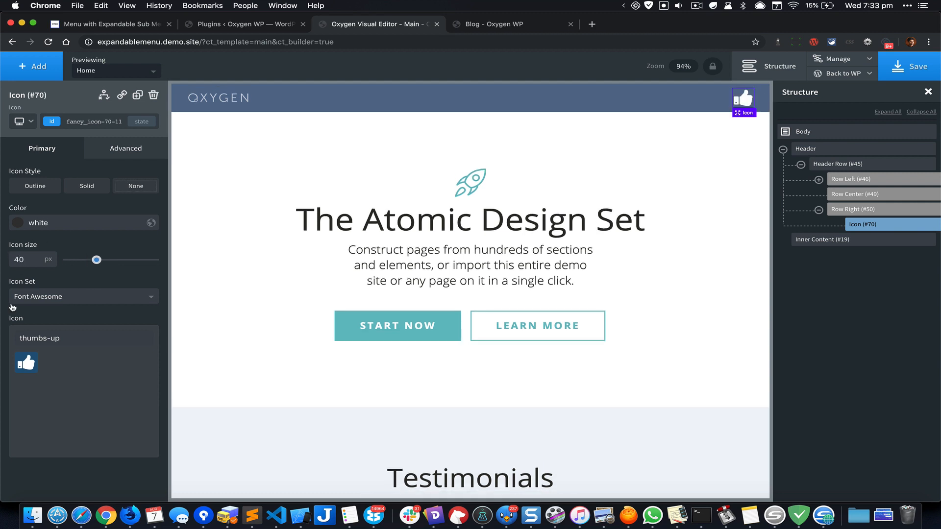
Change the header icon to the plain three-line menu icon from the Linearicons set
{"action": "left_click", "coordinate": [68, 300]}
{"action": "left_click", "coordinate": [64, 328]}
{"action": "triple_click", "coordinate": [82, 338]}
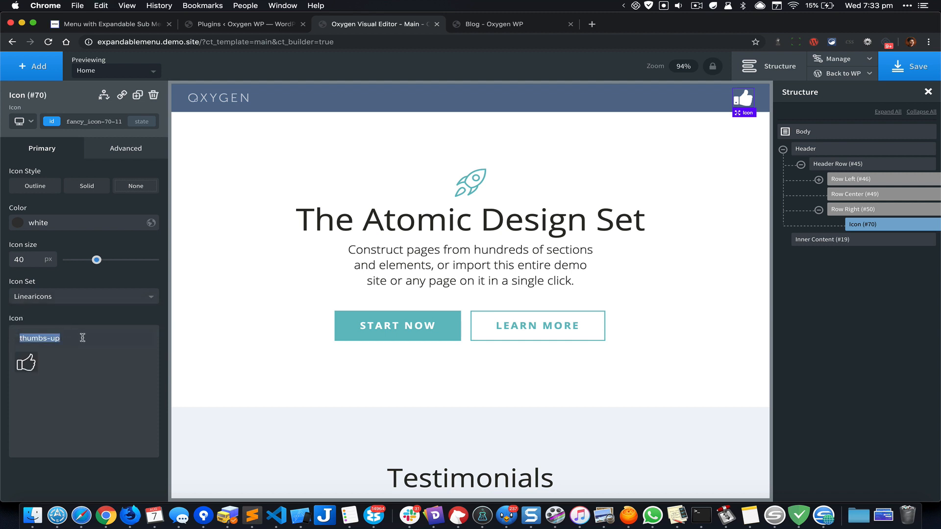
{"action": "key", "text": "BackSpace"}
{"action": "type", "text": "hambu"}
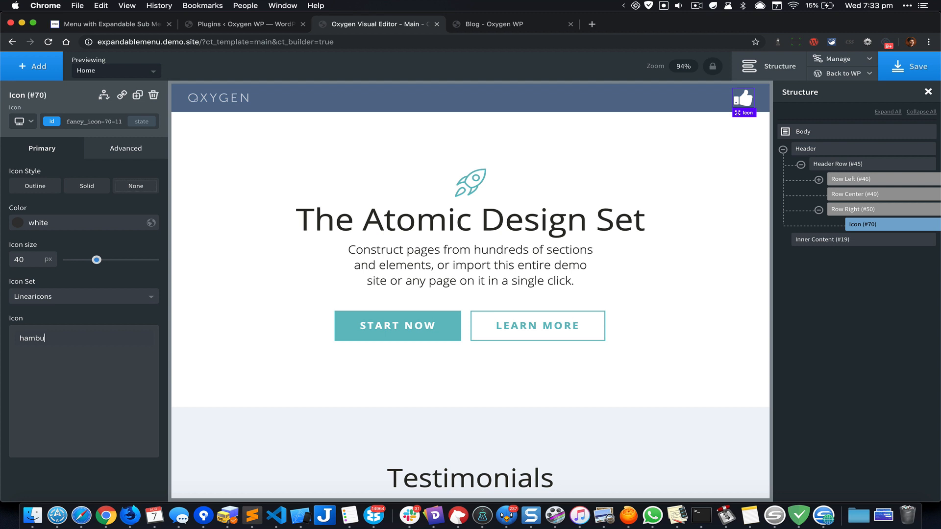
{"action": "key", "text": "super+a"}
{"action": "type", "text": "me"}
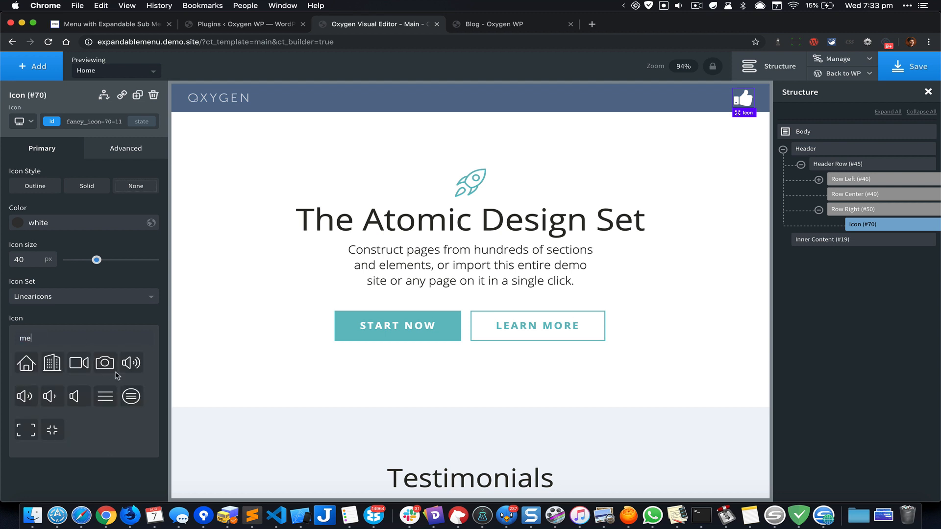
{"action": "type", "text": "nu"}
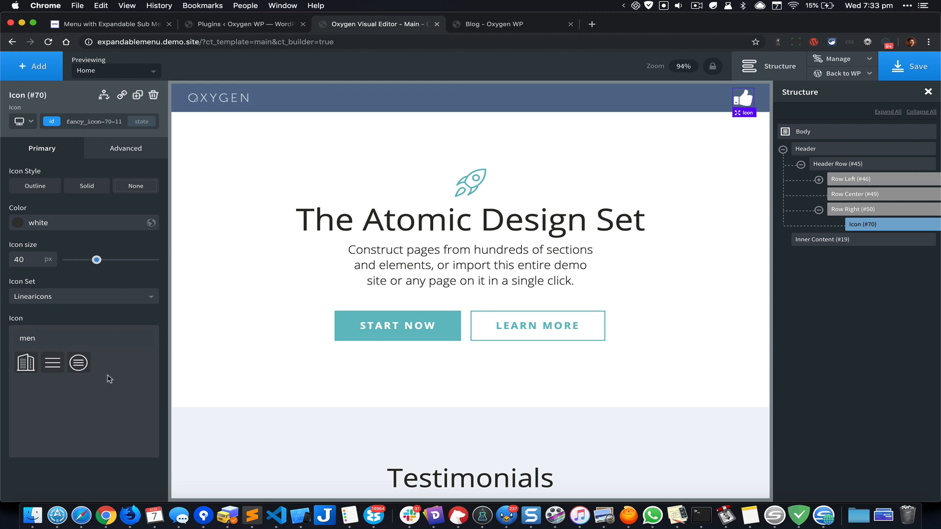
{"action": "left_click", "coordinate": [53, 367]}
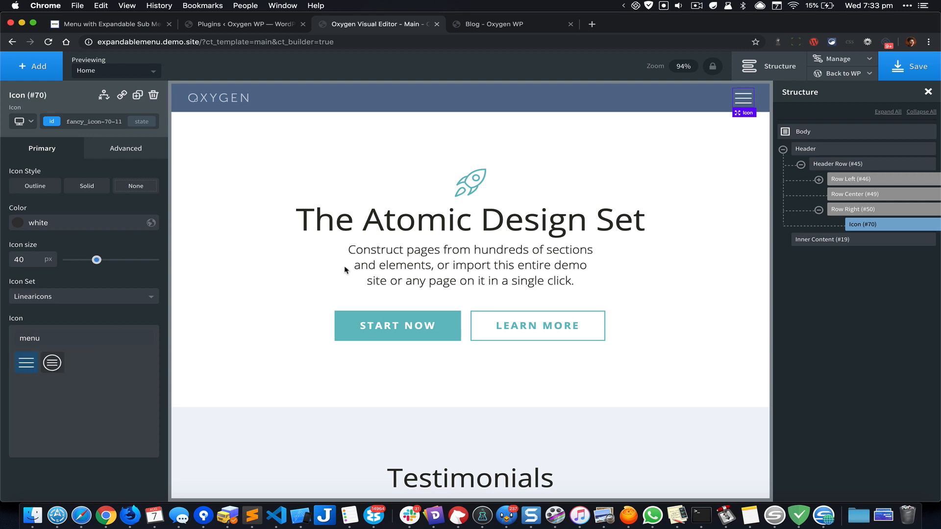
{"action": "left_click", "coordinate": [682, 146]}
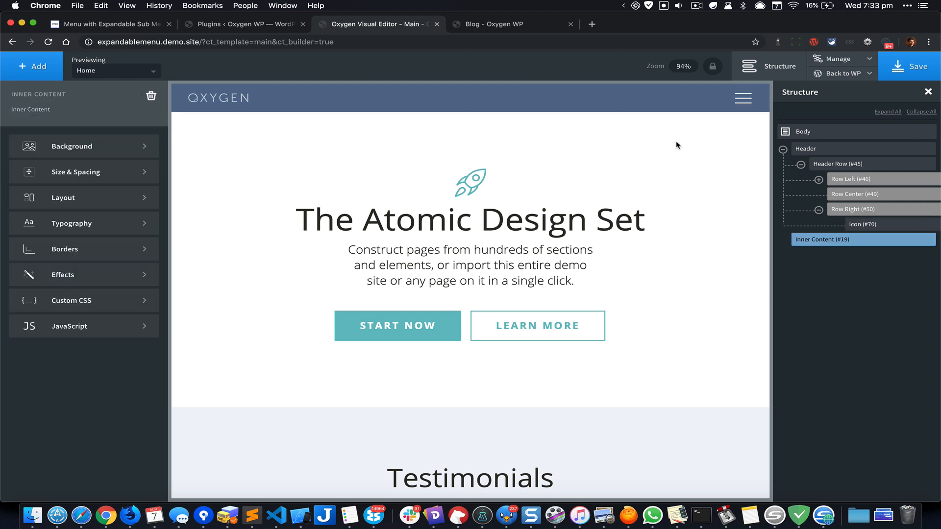
Add the custom CSS rule "cursor: pointer;" to the header's hamburger icon
{"action": "left_click", "coordinate": [747, 105]}
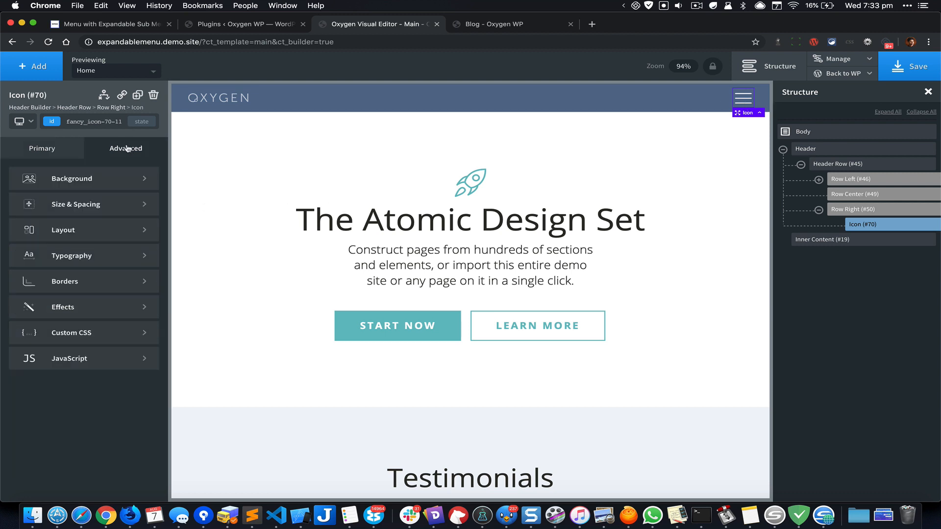
{"action": "left_click", "coordinate": [119, 334]}
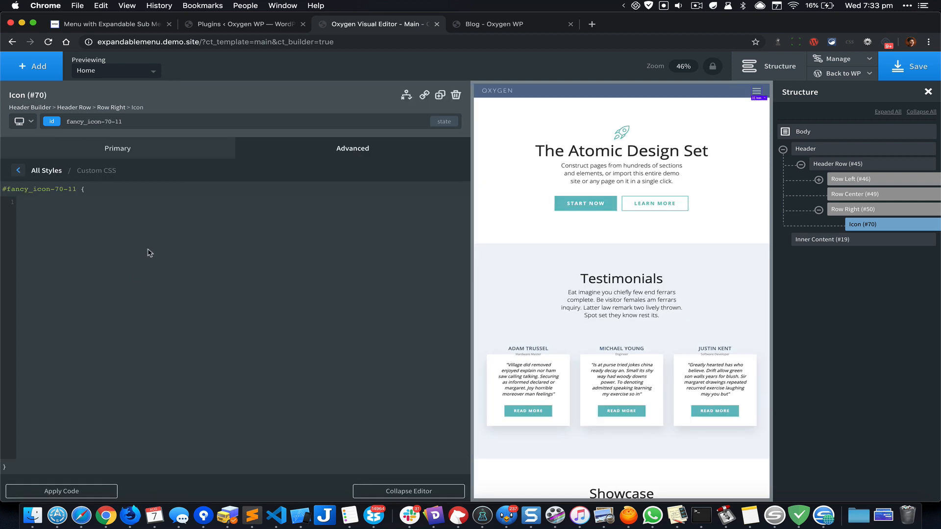
{"action": "type", "text": "cursor"}
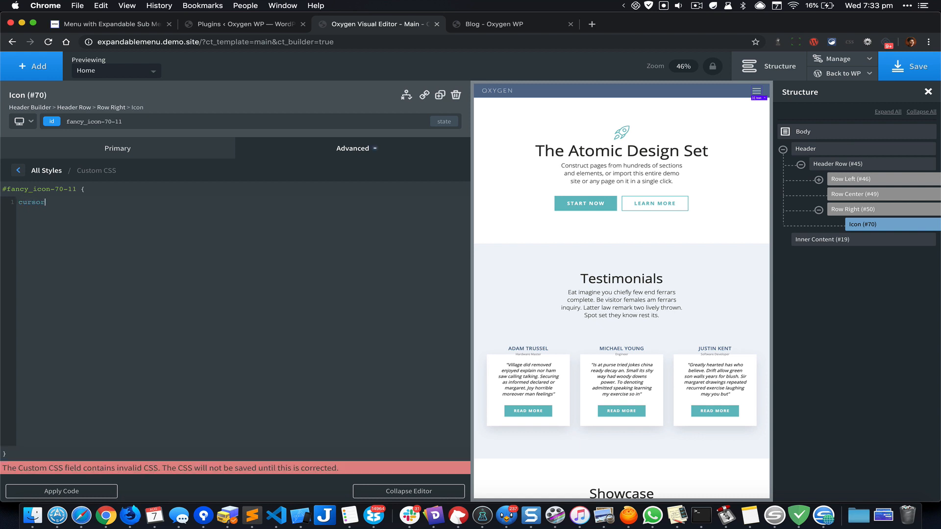
{"action": "type", "text": ": pointer;"}
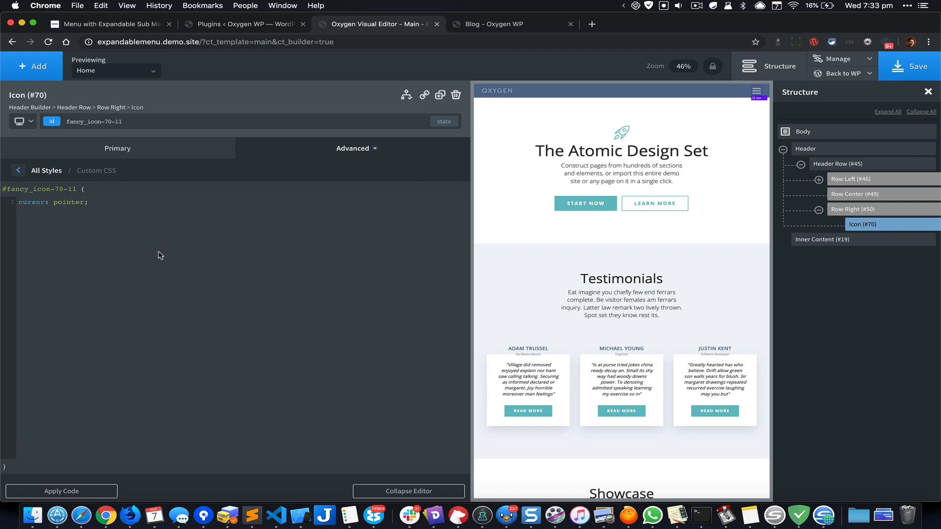
{"action": "left_click", "coordinate": [417, 490]}
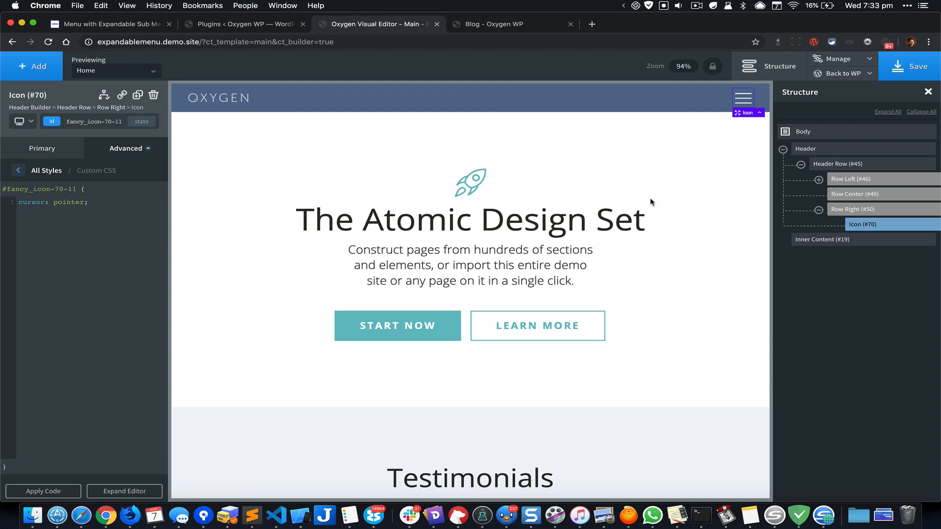
Add a Modal component to the template outside the header
{"action": "left_click", "coordinate": [729, 152]}
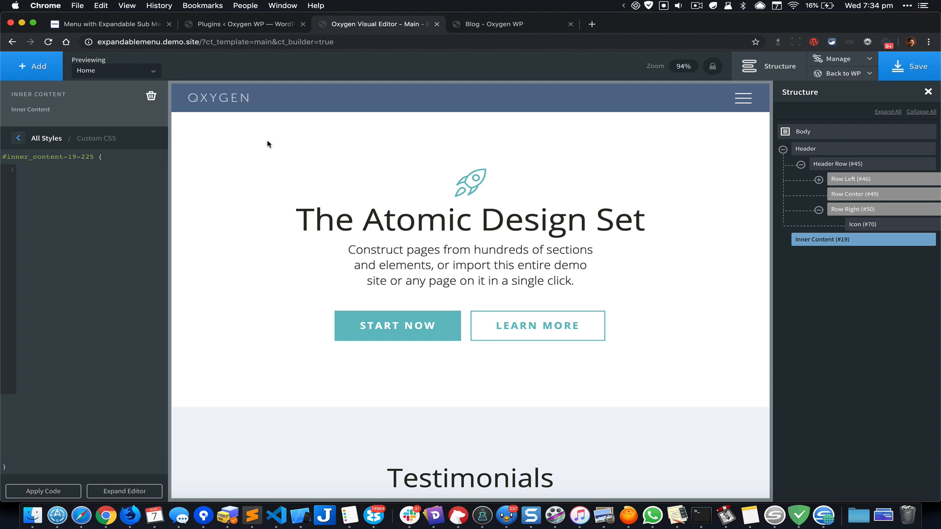
{"action": "double_click", "coordinate": [51, 66]}
{"action": "left_click", "coordinate": [51, 67]}
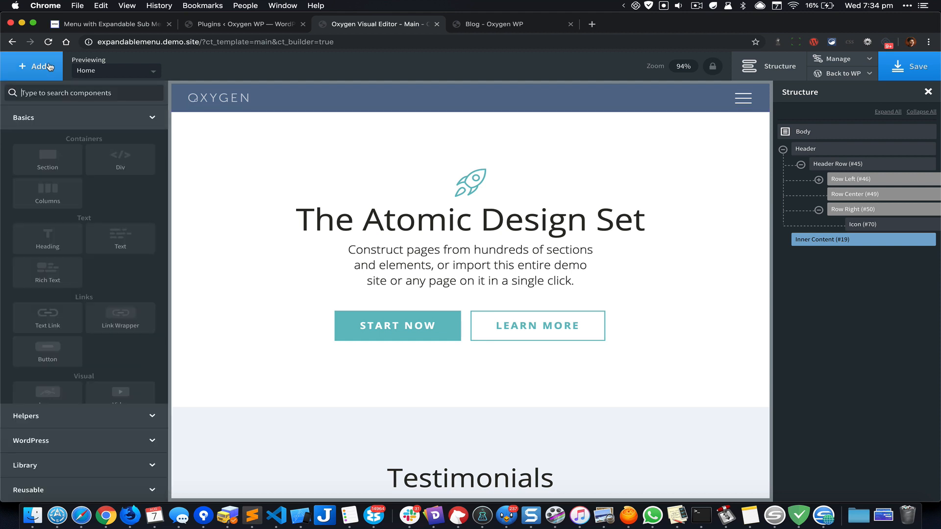
{"action": "type", "text": "mod"}
{"action": "left_click", "coordinate": [47, 123]}
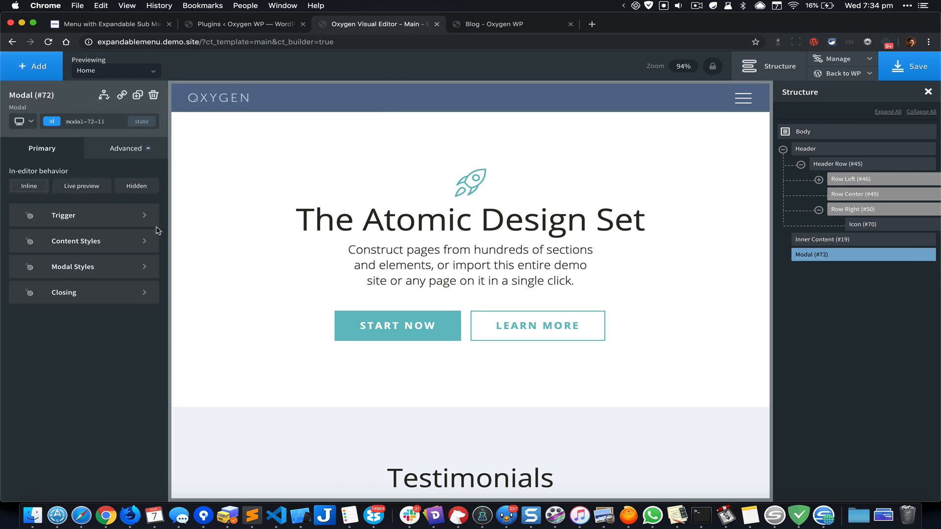
Set the Modal to show when the user clicks an element, choosing the header's hamburger icon as the trigger selector
{"action": "left_click", "coordinate": [105, 217]}
{"action": "left_click", "coordinate": [97, 212]}
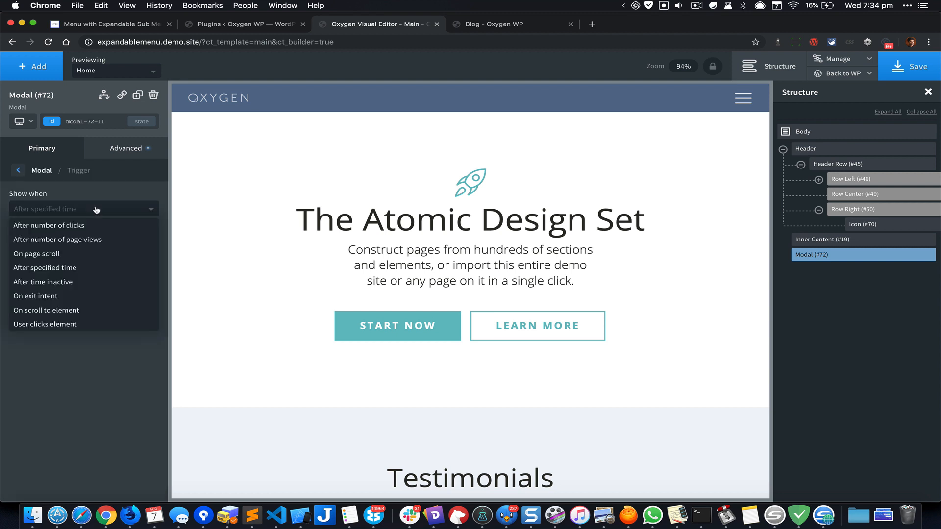
{"action": "left_click", "coordinate": [74, 325]}
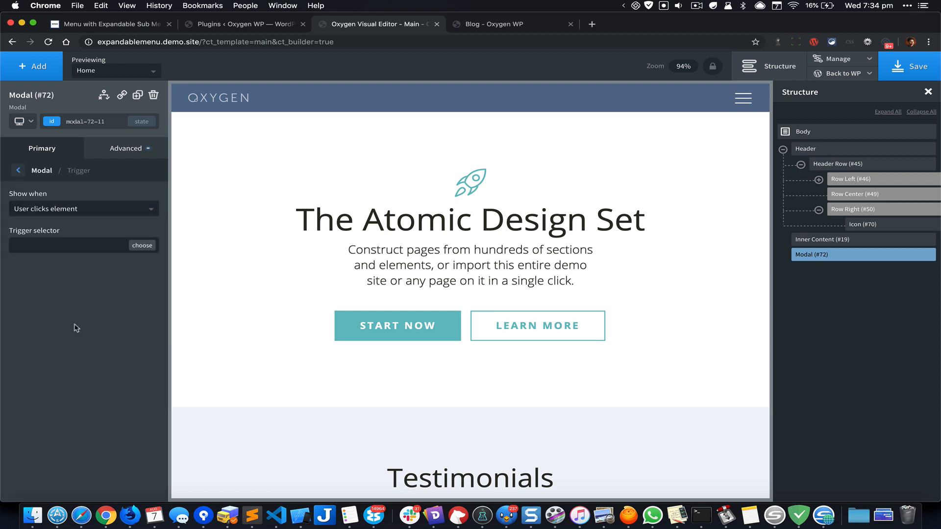
{"action": "left_click", "coordinate": [142, 245]}
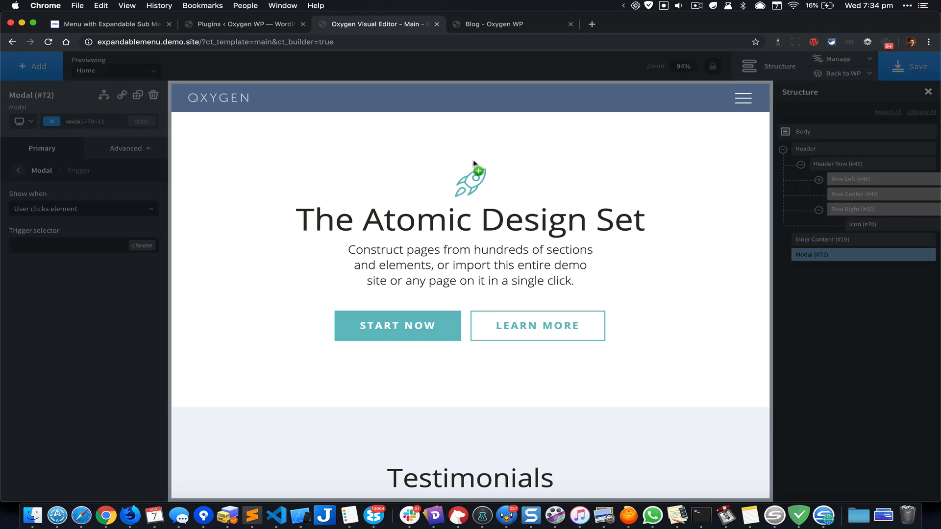
{"action": "left_click", "coordinate": [743, 100]}
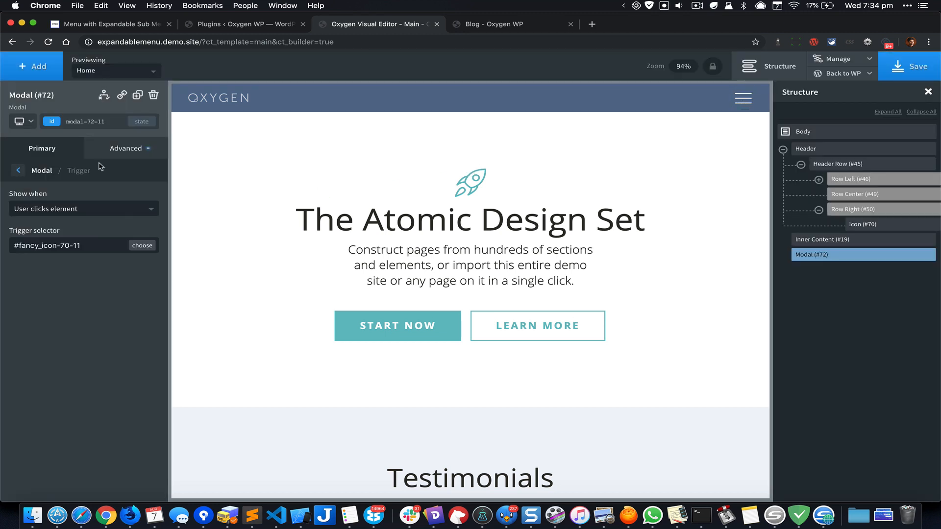
{"action": "left_click", "coordinate": [19, 170]}
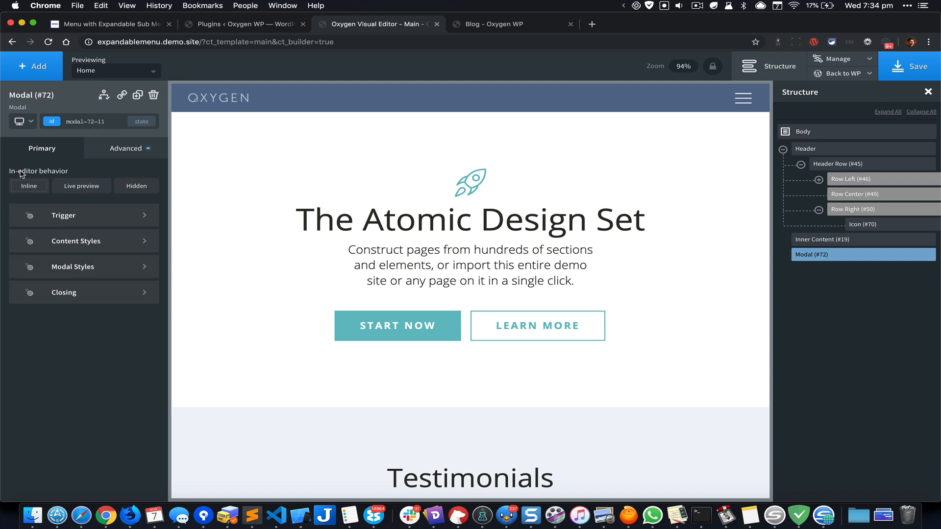
Center the Modal's child elements horizontally in its content styles
{"action": "left_click", "coordinate": [91, 244]}
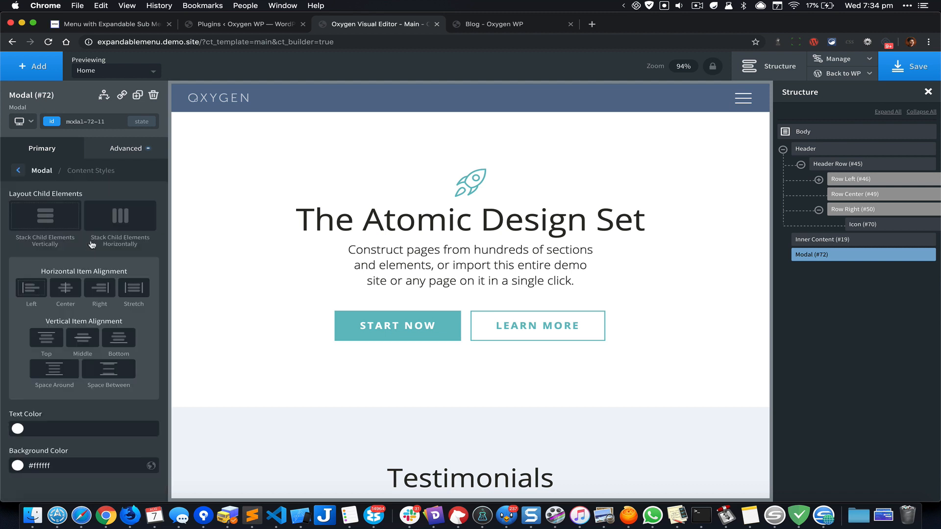
{"action": "left_click", "coordinate": [77, 293]}
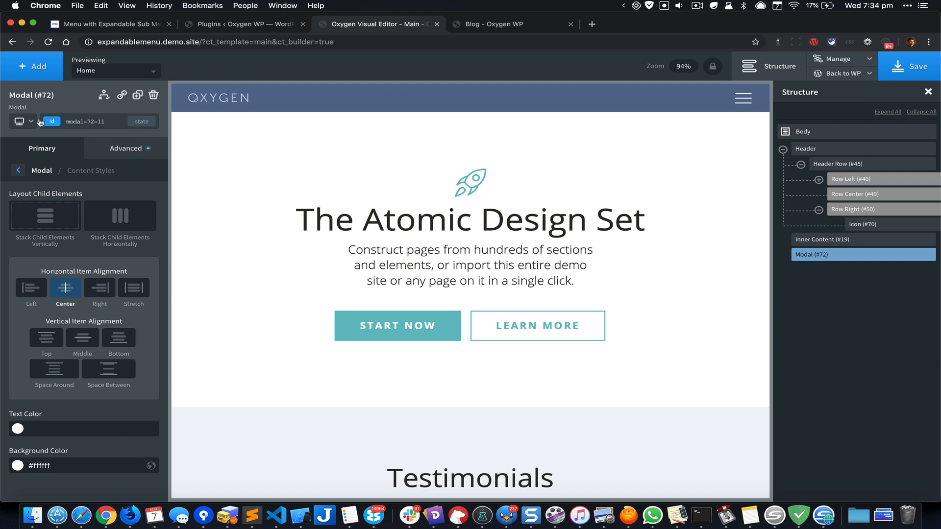
{"action": "left_click", "coordinate": [19, 170]}
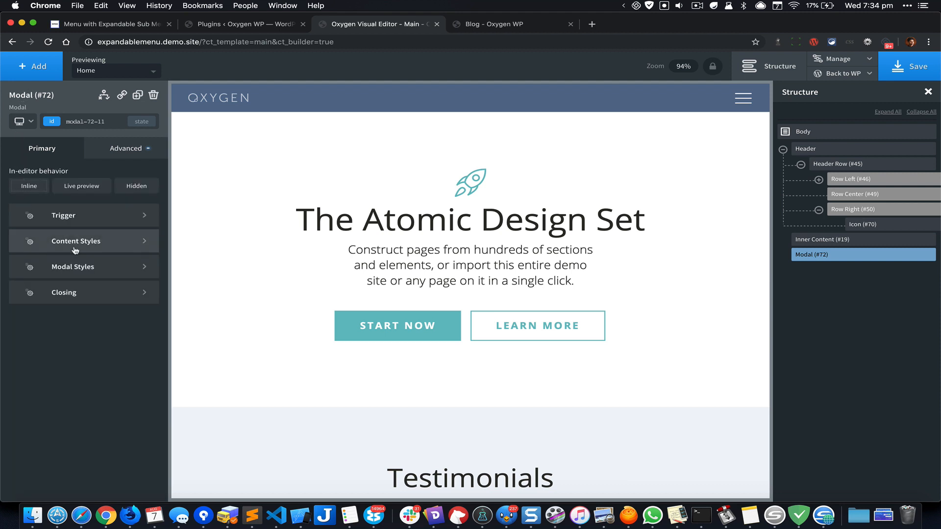
Set the Modal's width to 300 px and position it at the middle of the page's right edge
{"action": "left_click", "coordinate": [102, 268]}
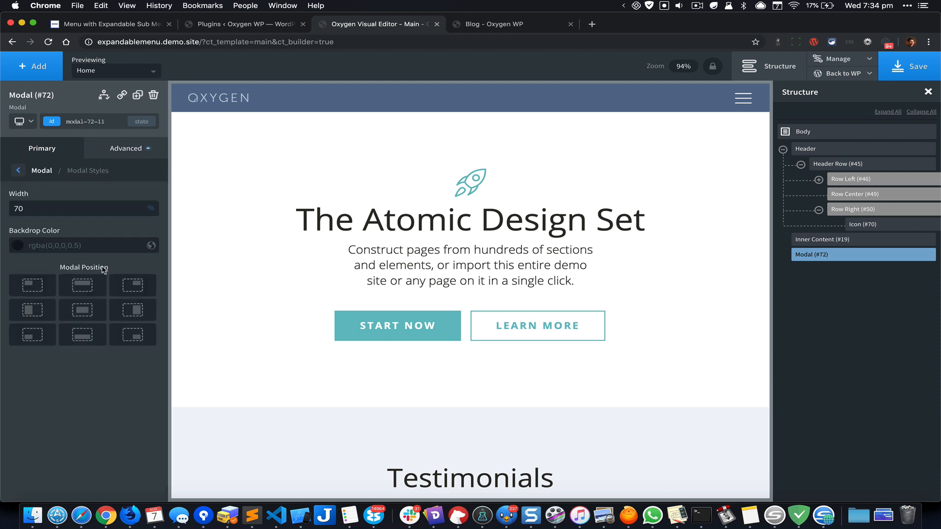
{"action": "double_click", "coordinate": [89, 212]}
{"action": "type", "text": "300"}
{"action": "mouse_move", "coordinate": [152, 211]}
{"action": "left_click", "coordinate": [157, 194]}
{"action": "left_click", "coordinate": [142, 313]}
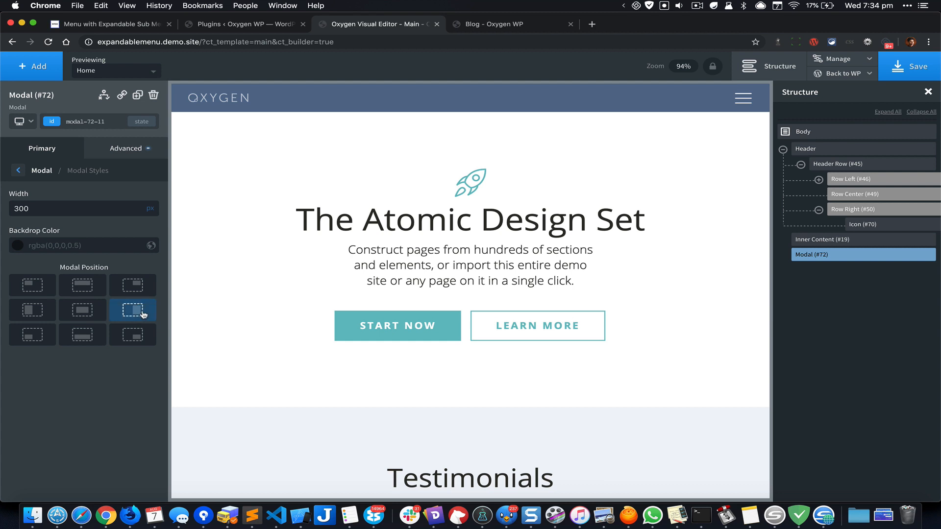
{"action": "left_click", "coordinate": [20, 170]}
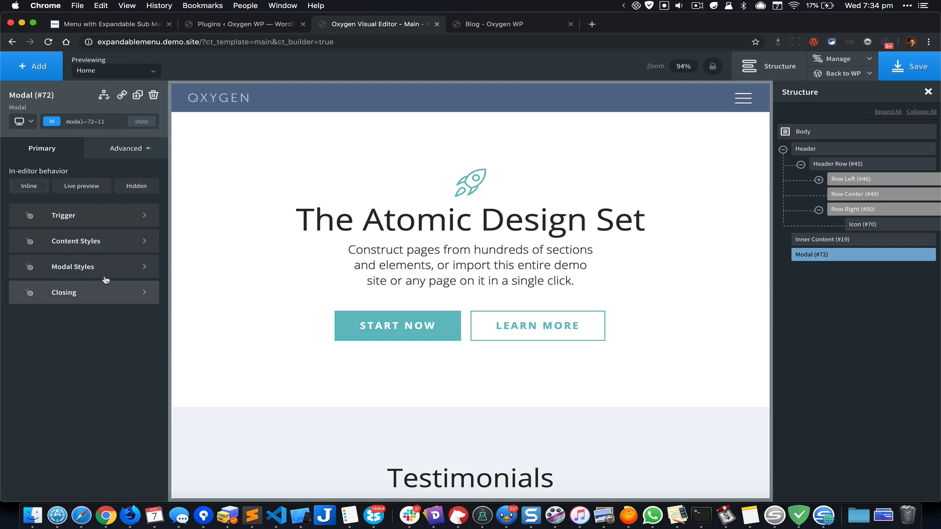
Set the Modal's height to 100 vh
{"action": "left_click", "coordinate": [135, 153]}
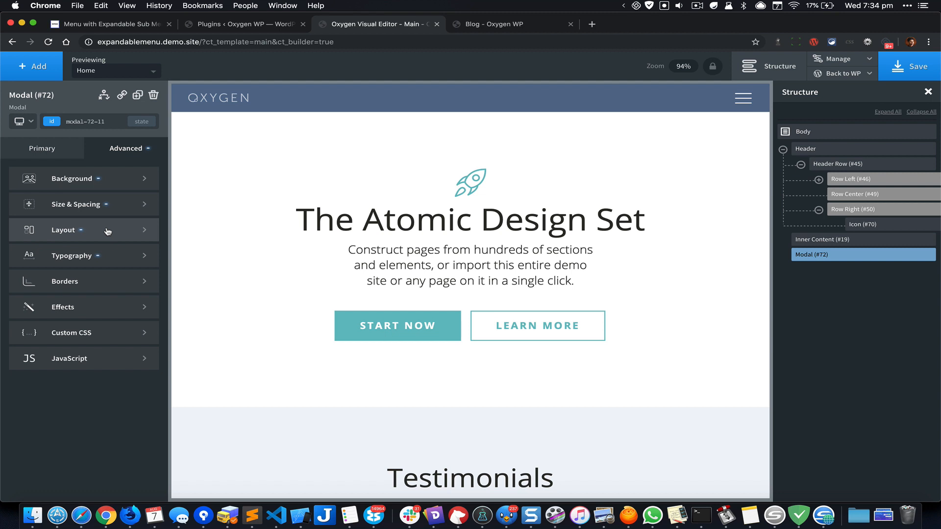
{"action": "left_click", "coordinate": [109, 208]}
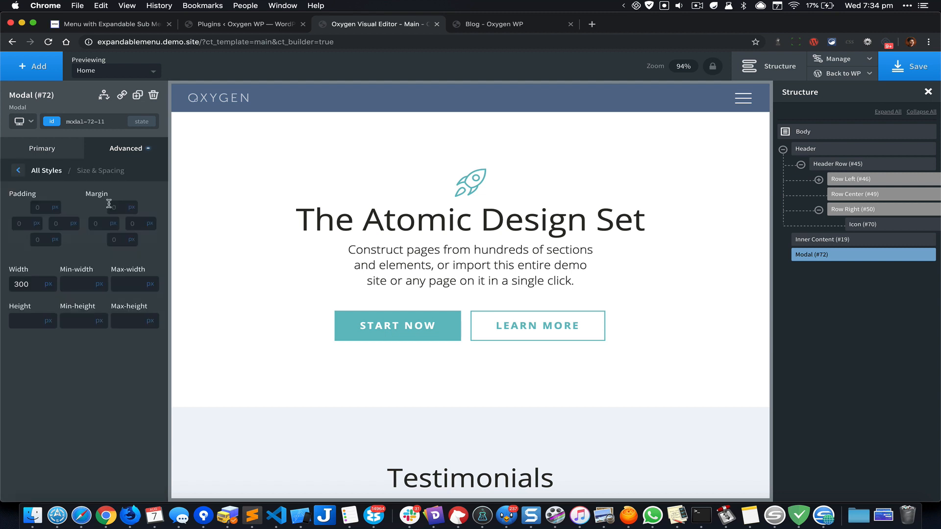
{"action": "left_click", "coordinate": [23, 321]}
{"action": "type", "text": "100"}
{"action": "left_click", "coordinate": [48, 321]}
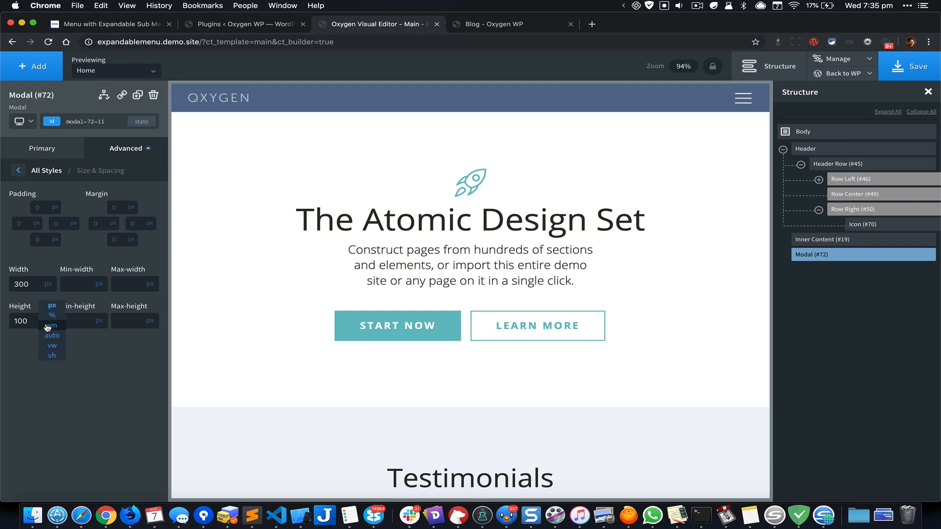
{"action": "left_click", "coordinate": [54, 359]}
{"action": "left_click", "coordinate": [18, 170]}
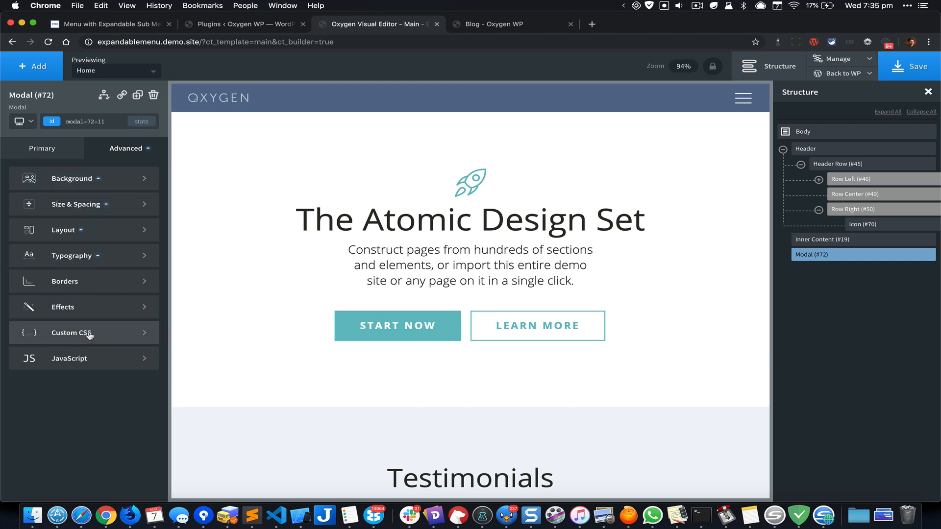
Enable Animate On Scroll for the Modal with the Fade Left animation type and show the Modal on the canvas
{"action": "left_click", "coordinate": [104, 308]}
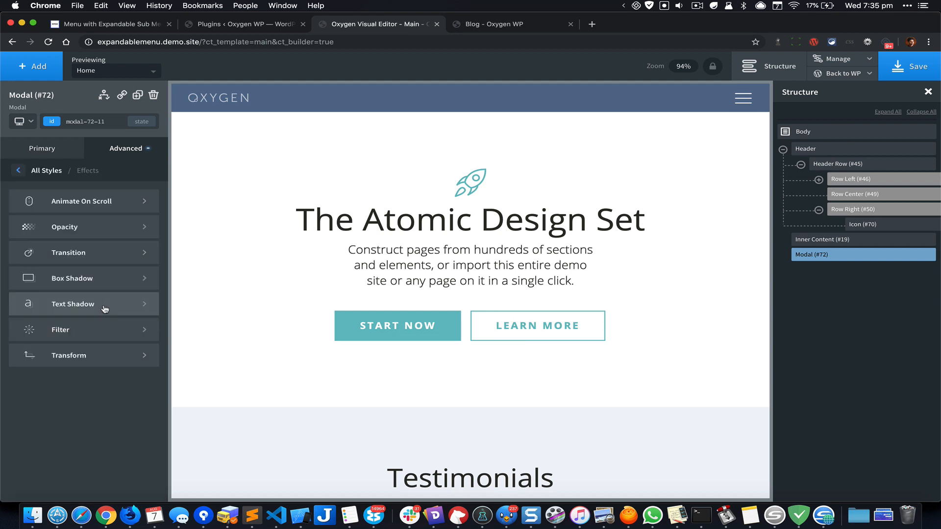
{"action": "left_click", "coordinate": [118, 202]}
{"action": "left_click", "coordinate": [71, 198]}
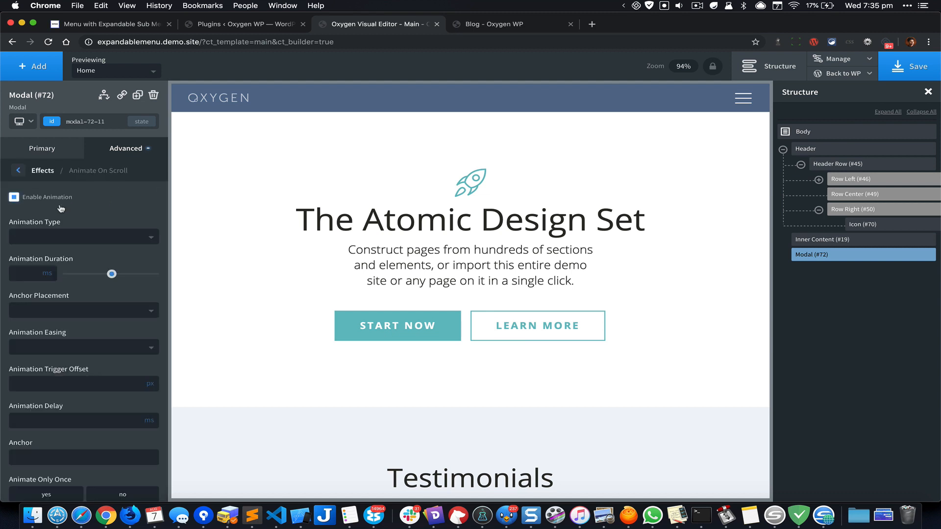
{"action": "left_click", "coordinate": [74, 239]}
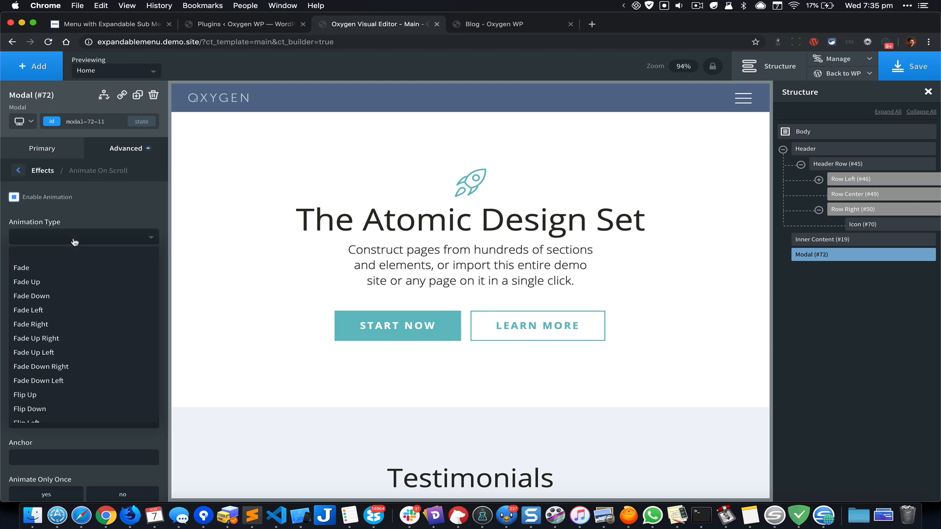
{"action": "left_click", "coordinate": [58, 310]}
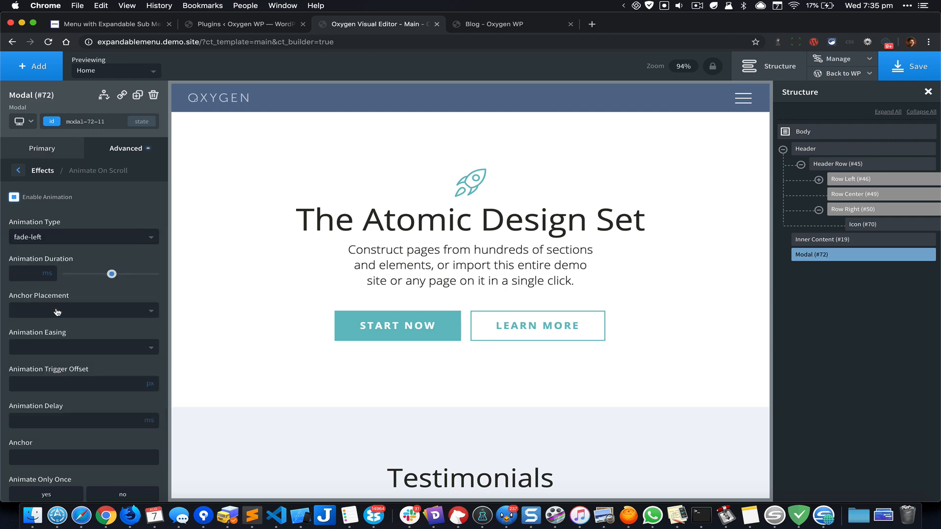
{"action": "left_click", "coordinate": [832, 264]}
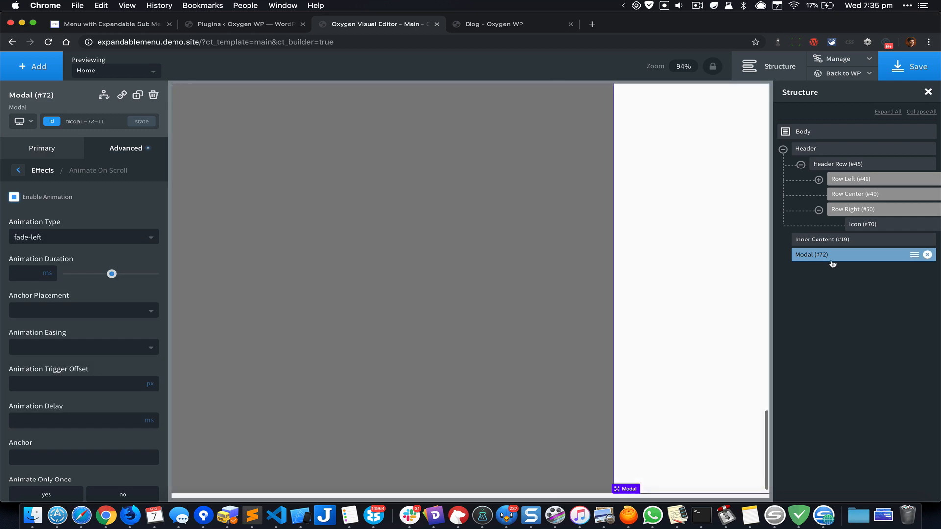
Give the Modal an inset box shadow with color rgba(0,0,0,0.2), horizontal and vertical offsets of 0, and a 30 px blur
{"action": "left_click", "coordinate": [18, 170]}
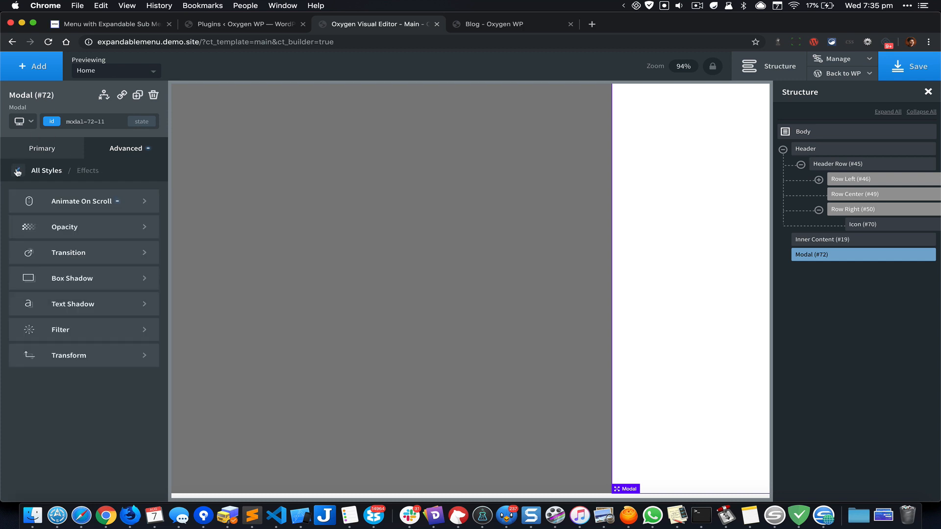
{"action": "left_click", "coordinate": [99, 280]}
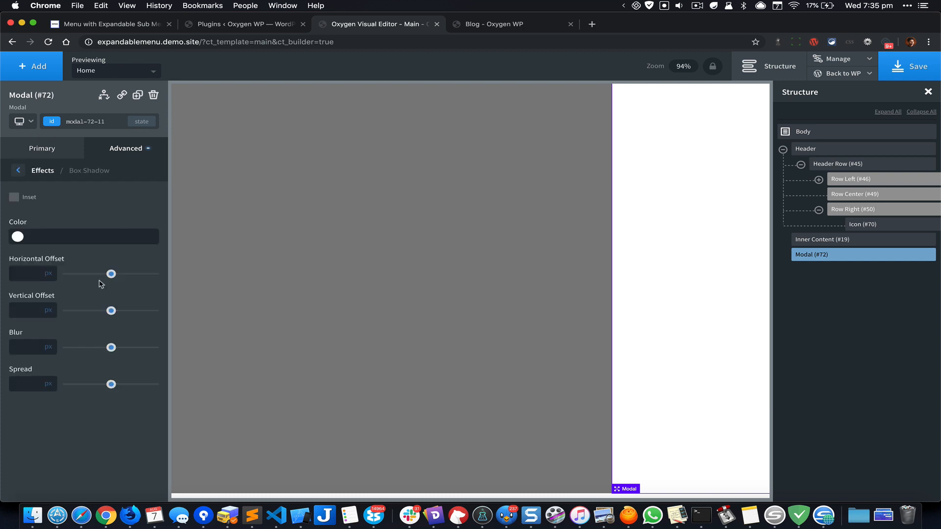
{"action": "left_click", "coordinate": [13, 197]}
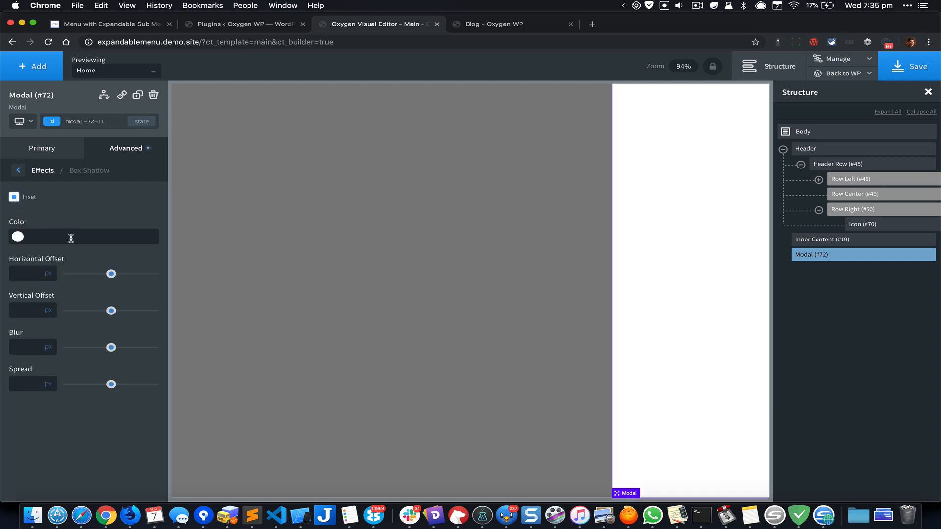
{"action": "type", "text": "rgba("}
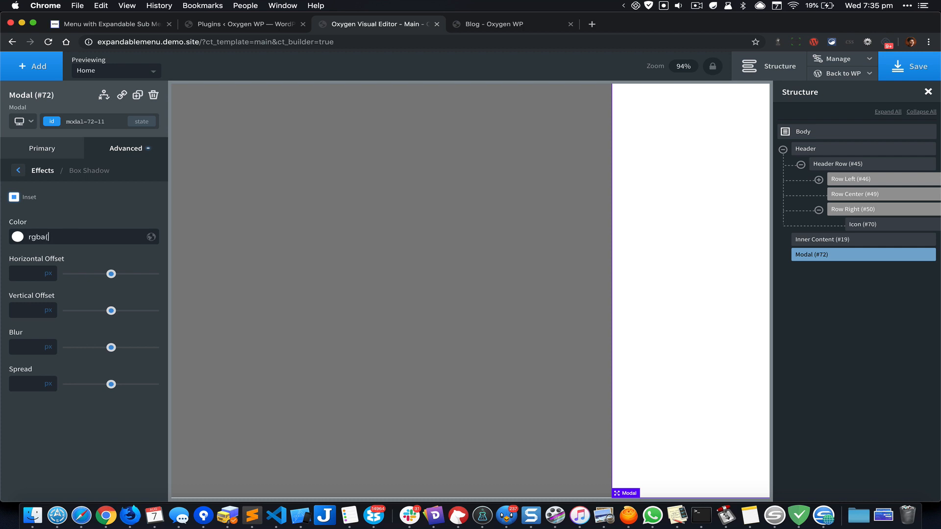
{"action": "type", "text": "0,0,0,0.2)0"}
{"action": "key", "text": "Tab"}
{"action": "type", "text": "0"}
{"action": "key", "text": "Tab"}
{"action": "type", "text": "30"}
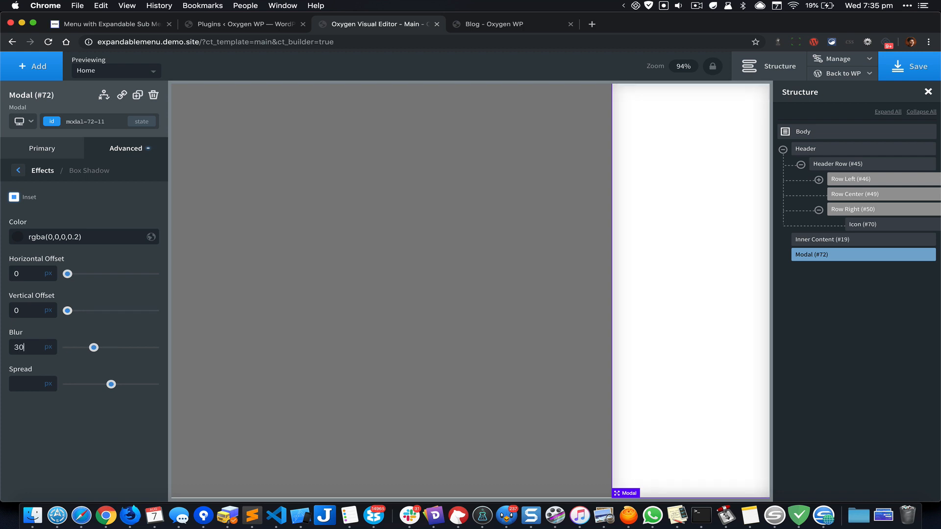
{"action": "left_click", "coordinate": [19, 171]}
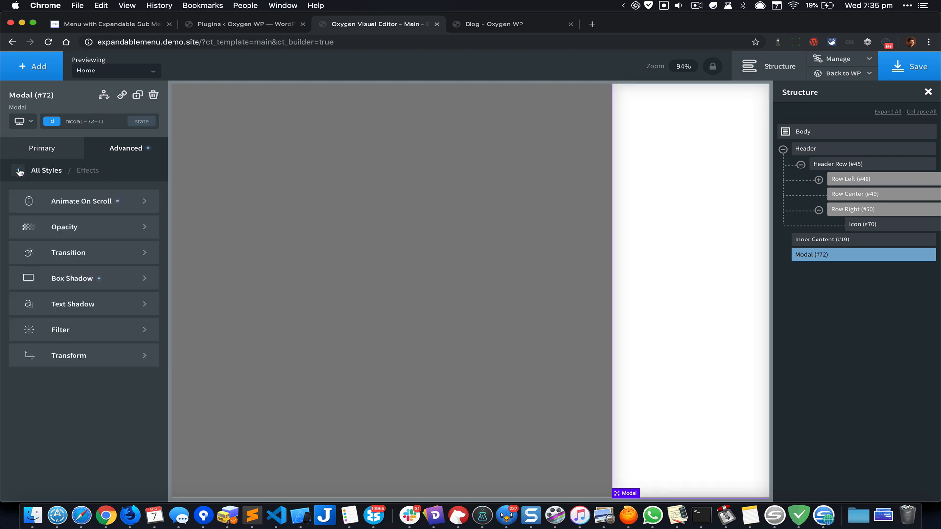
{"action": "left_click", "coordinate": [20, 171]}
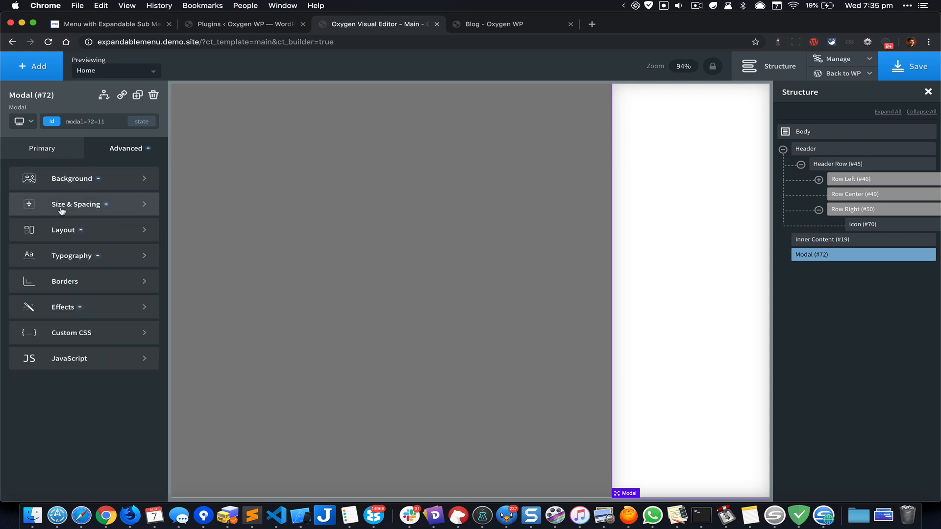
Set the Modal's padding to 40 px on all sides
{"action": "left_click", "coordinate": [62, 210]}
{"action": "left_click", "coordinate": [43, 207]}
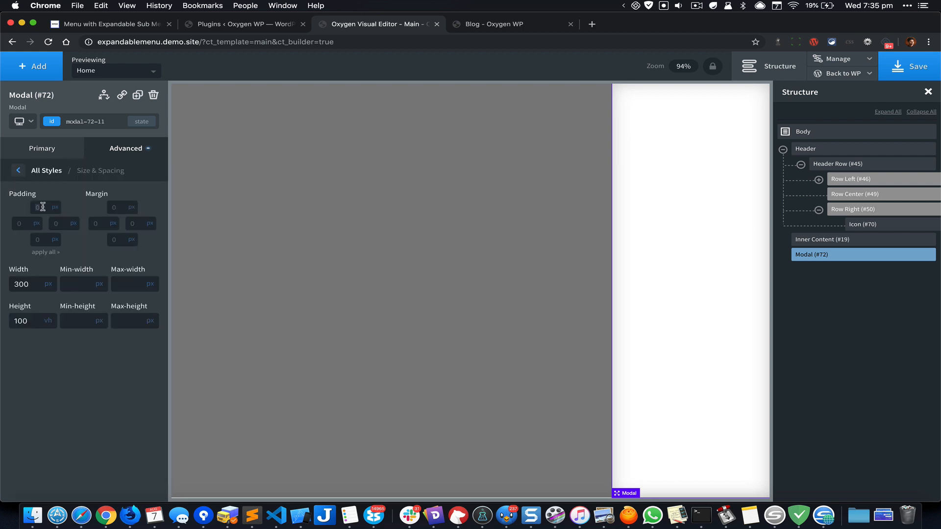
{"action": "type", "text": "40"}
{"action": "left_click", "coordinate": [47, 253]}
Add an Image to the Modal and use the bonbon boutique logo from the media library
{"action": "left_click", "coordinate": [38, 66]}
{"action": "type", "text": "imag"}
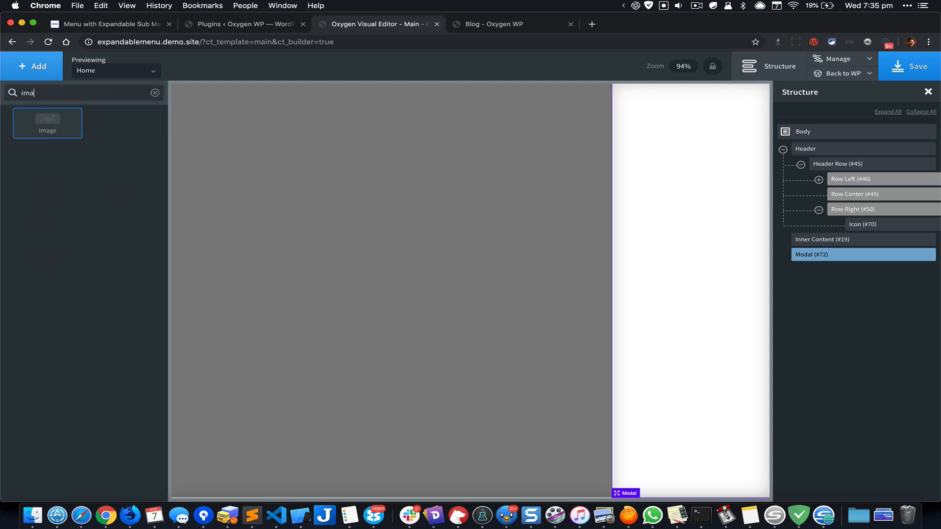
{"action": "left_click", "coordinate": [47, 124]}
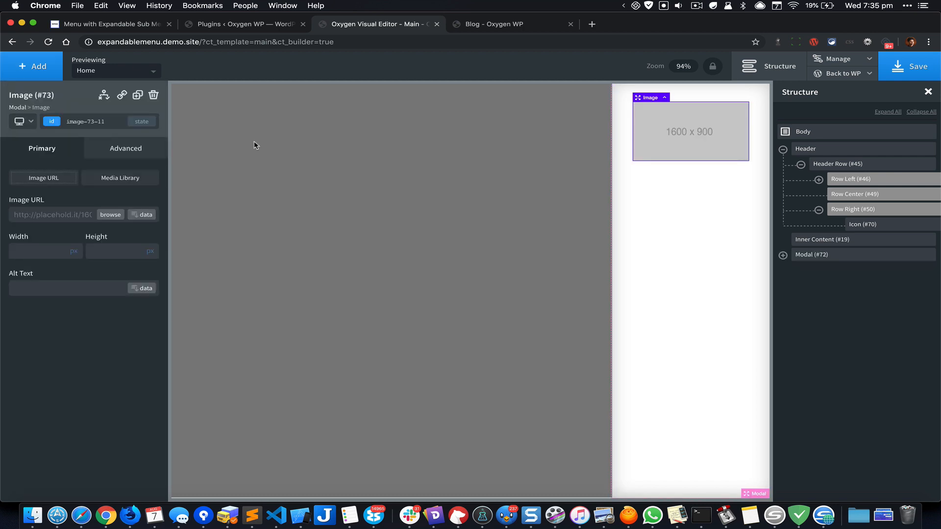
{"action": "left_click", "coordinate": [111, 216]}
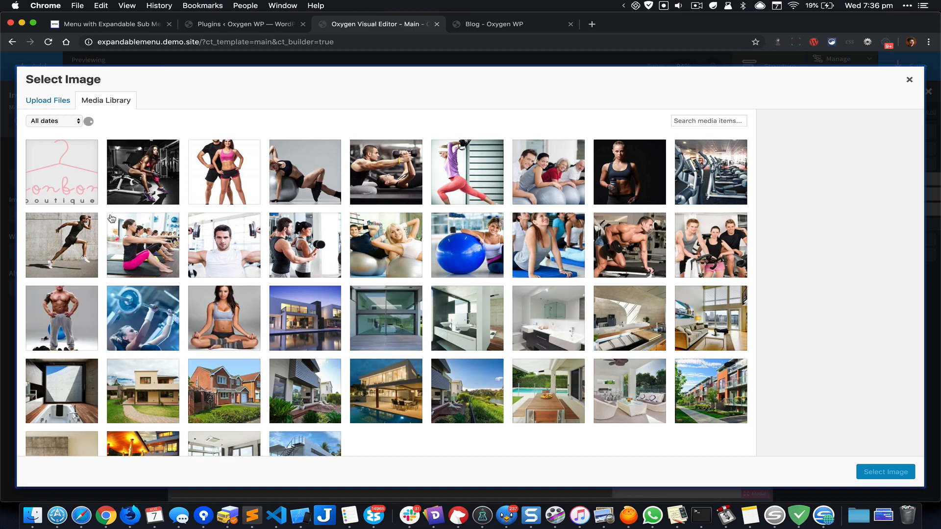
{"action": "left_click", "coordinate": [62, 171]}
{"action": "left_click", "coordinate": [898, 477]}
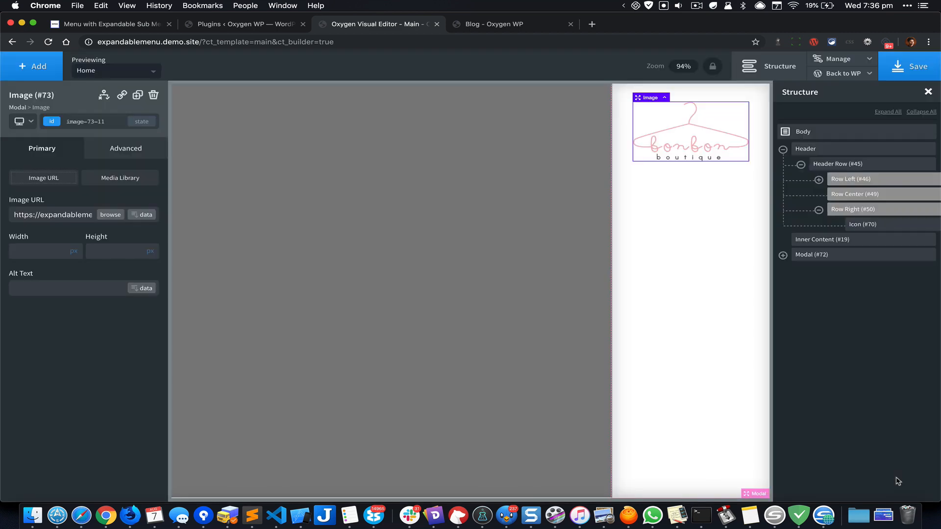
Add a Shortcode component below the logo in the Modal with the full shortcode [expandable-menu]
{"action": "left_click", "coordinate": [34, 67]}
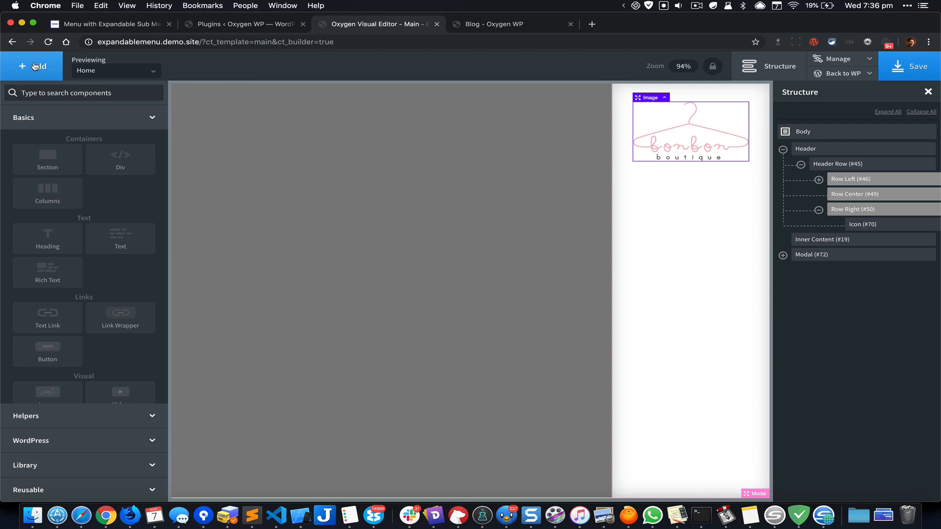
{"action": "type", "text": "sho"}
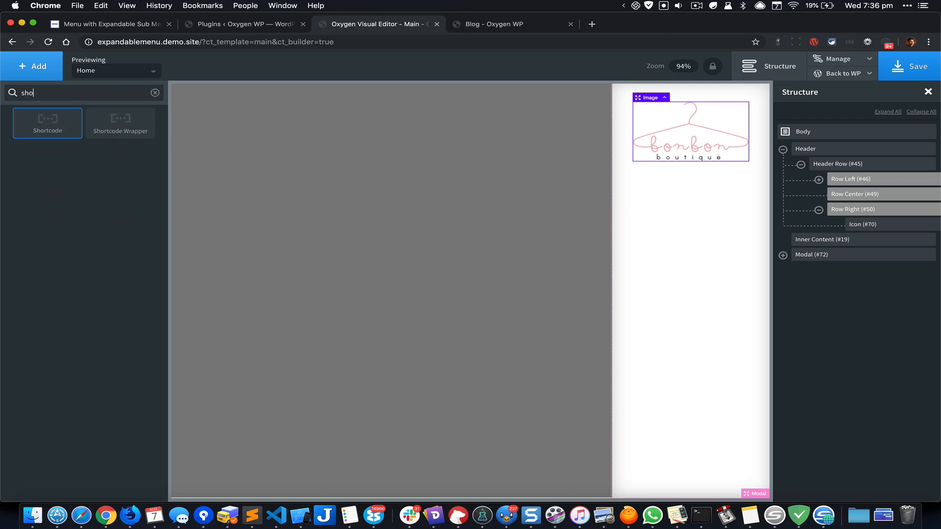
{"action": "left_click", "coordinate": [48, 126]}
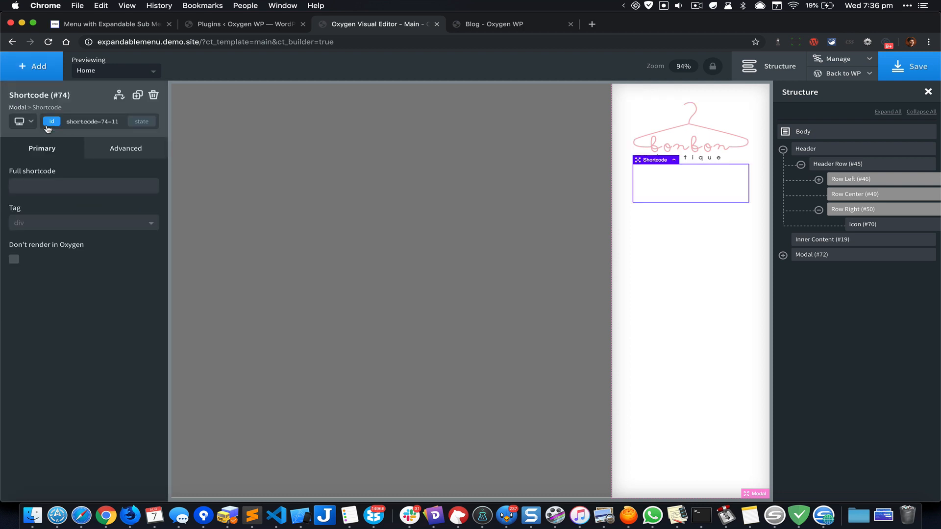
{"action": "left_click", "coordinate": [80, 188]}
{"action": "type", "text": "[expandable-menu]"}
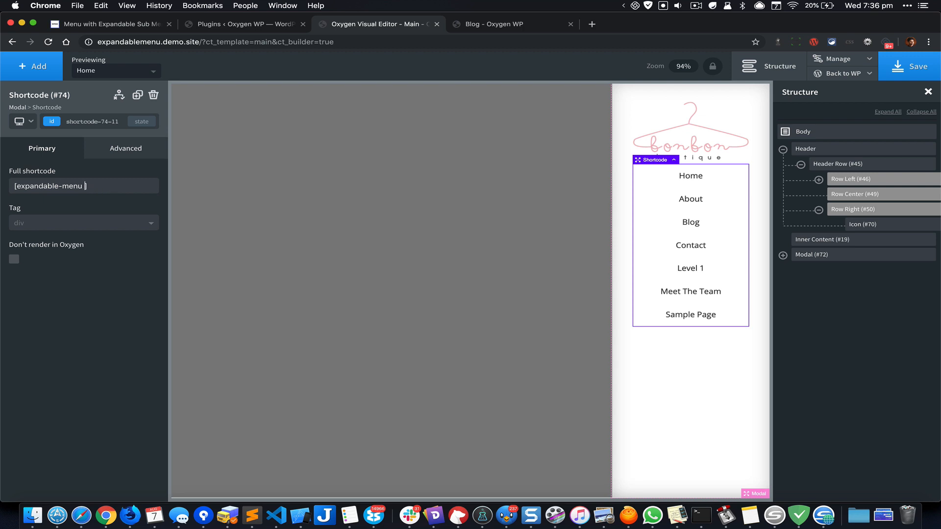
Try an empty menu="" attribute in the expandable-menu shortcode and remove it again
{"action": "type", "text": "menu=\"\""}
{"action": "key", "text": "Left"}
{"action": "left_click_drag", "start_coordinate": [118, 186], "coordinate": [82, 186]}
{"action": "key", "text": "BackSpace"}
Give the Shortcode component top and bottom margins of 30 px
{"action": "left_click", "coordinate": [125, 151]}
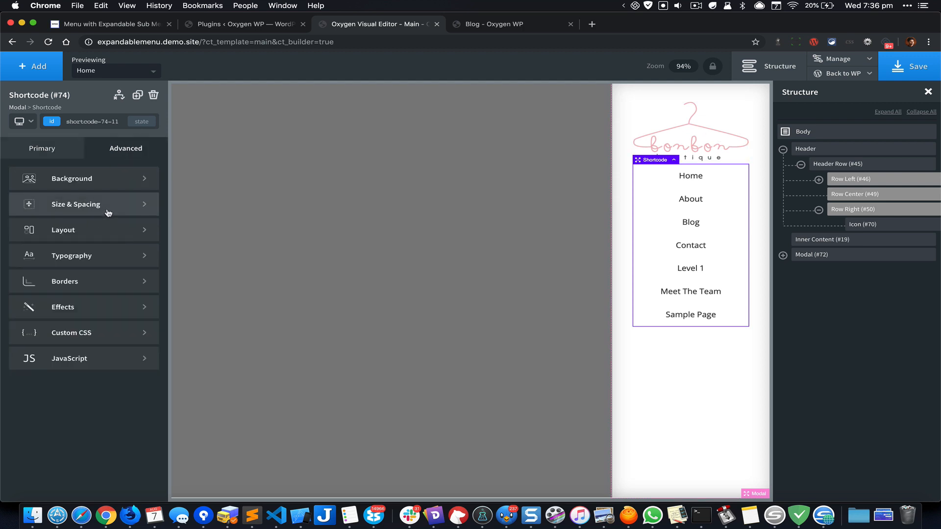
{"action": "left_click", "coordinate": [105, 211]}
{"action": "left_click", "coordinate": [119, 206]}
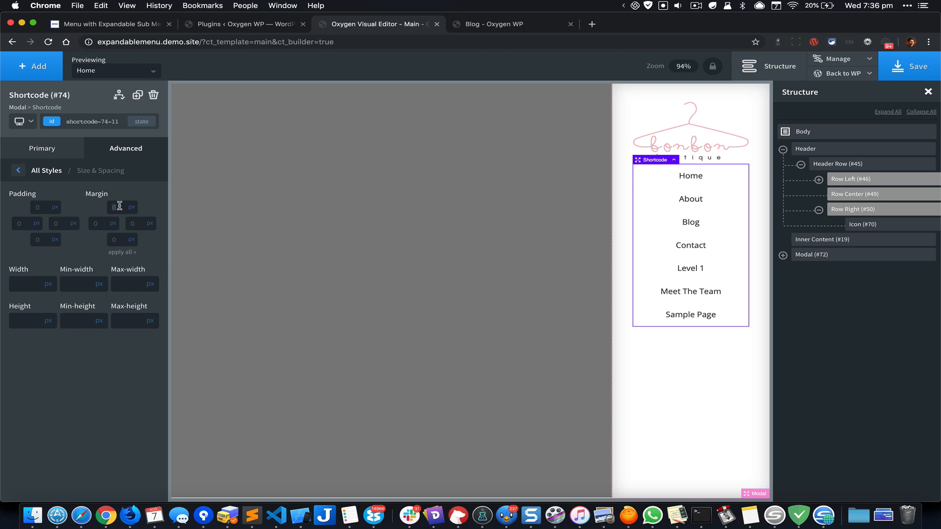
{"action": "type", "text": "30"}
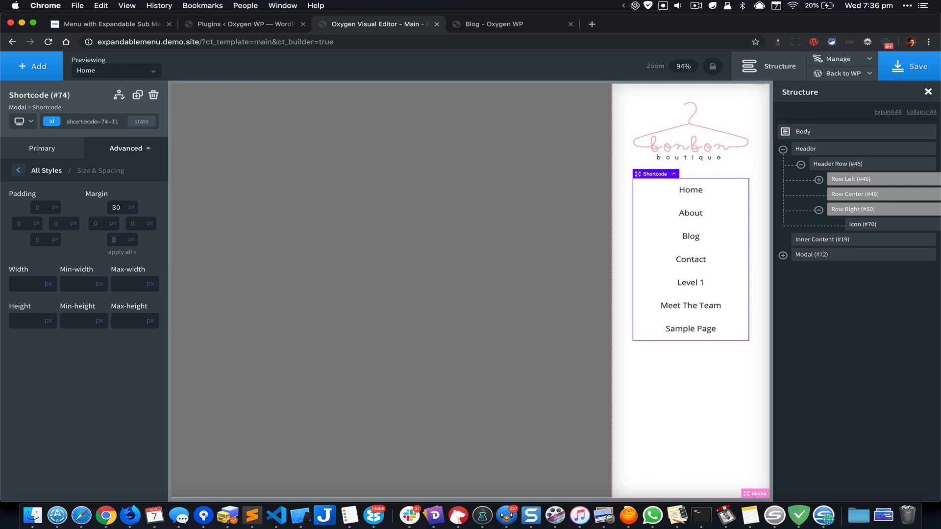
{"action": "left_click", "coordinate": [114, 239]}
{"action": "type", "text": "30"}
Add a Social Icons component below the menu and set its icon size to 40 px
{"action": "left_click", "coordinate": [36, 74]}
{"action": "type", "text": "soci"}
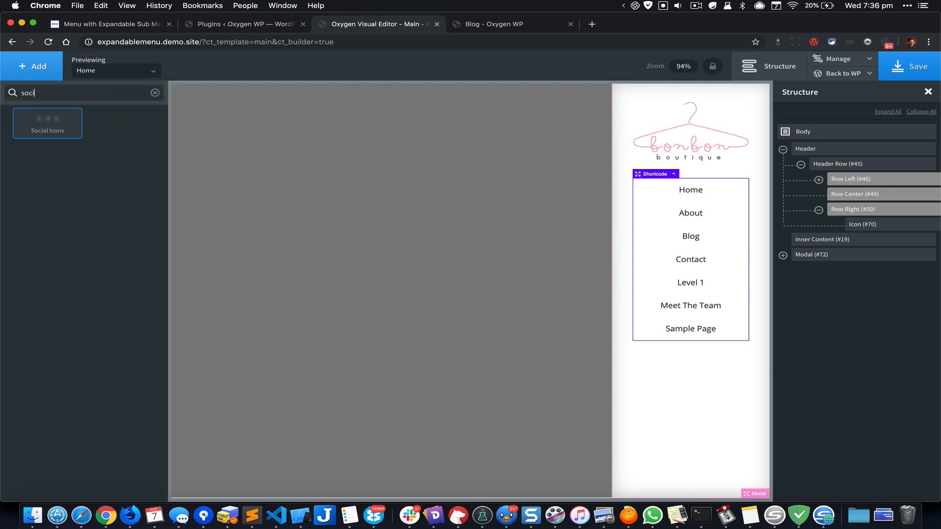
{"action": "left_click", "coordinate": [48, 125]}
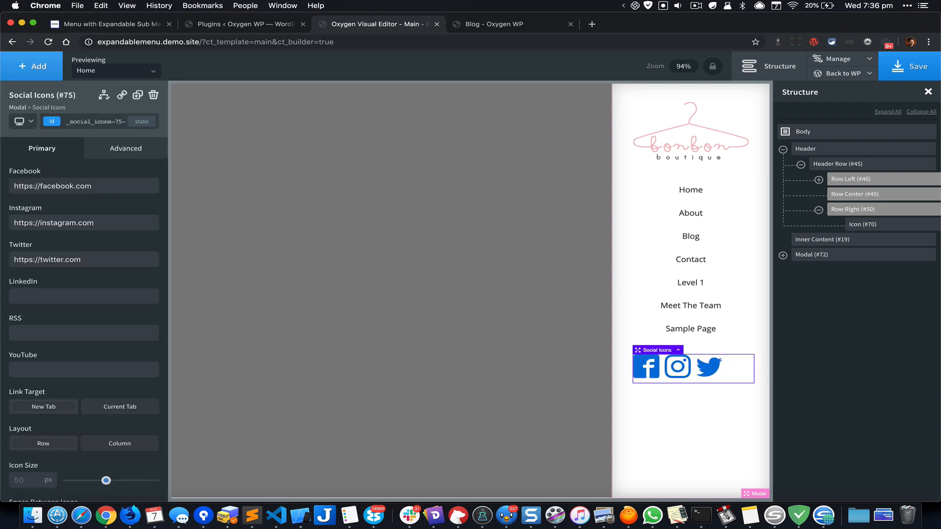
{"action": "scroll", "coordinate": [40, 297], "scroll_direction": "down", "scroll_amount": 5}
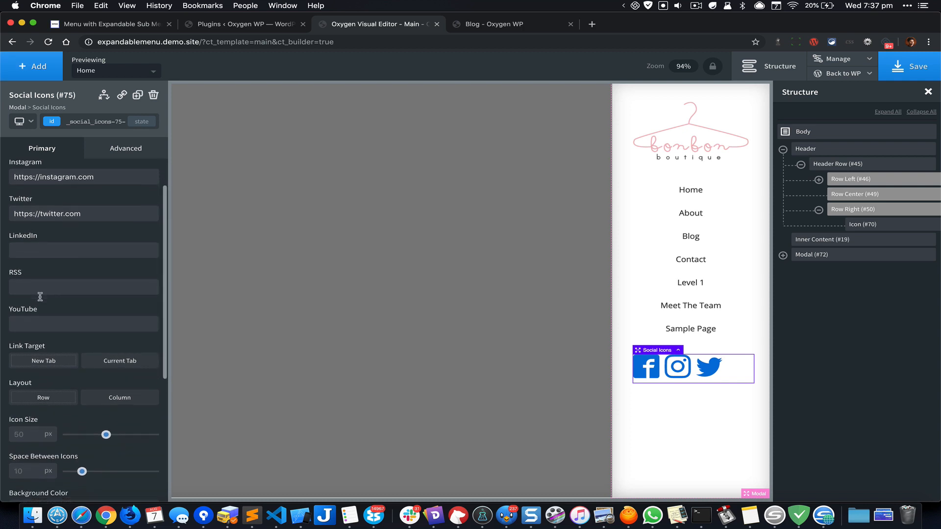
{"action": "double_click", "coordinate": [31, 310]}
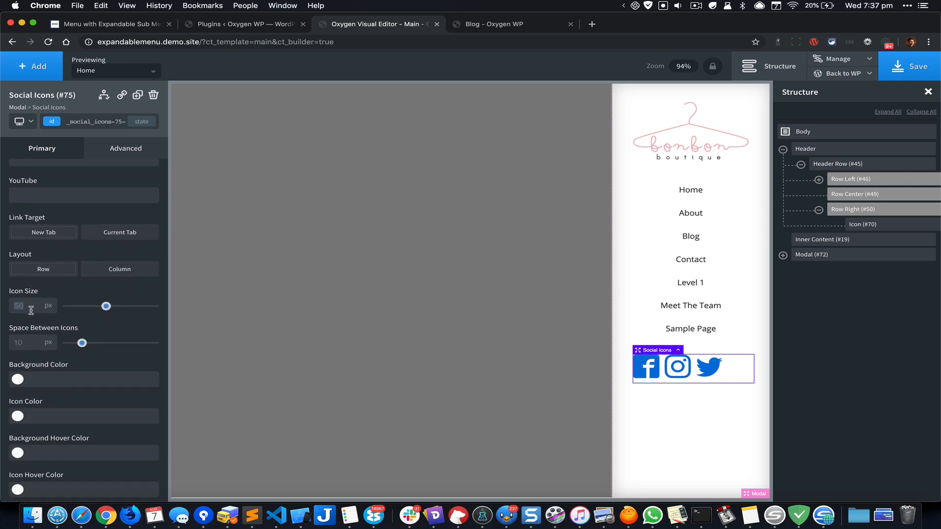
{"action": "key", "text": "super+Tab"}
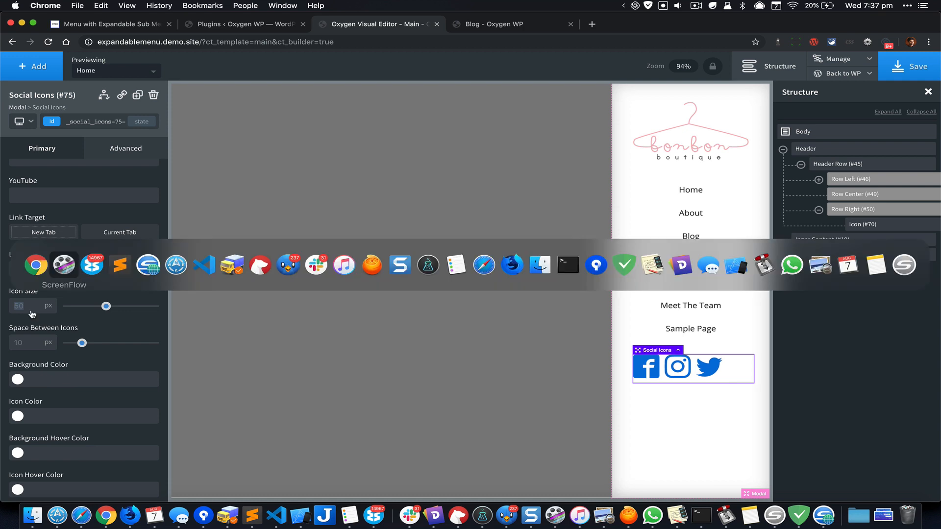
{"action": "key", "text": "super+Tab"}
{"action": "key", "text": "super+Tab"}
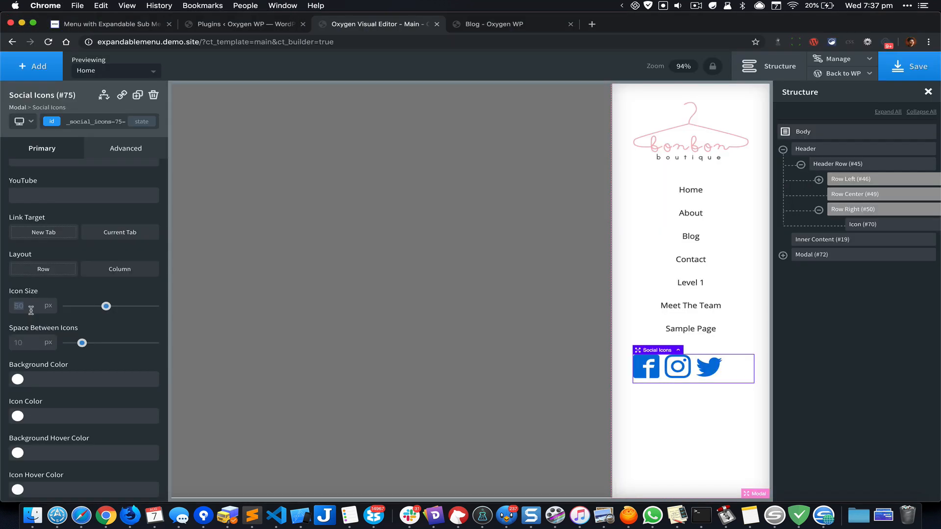
{"action": "scroll", "coordinate": [58, 330], "scroll_direction": "down", "scroll_amount": 3}
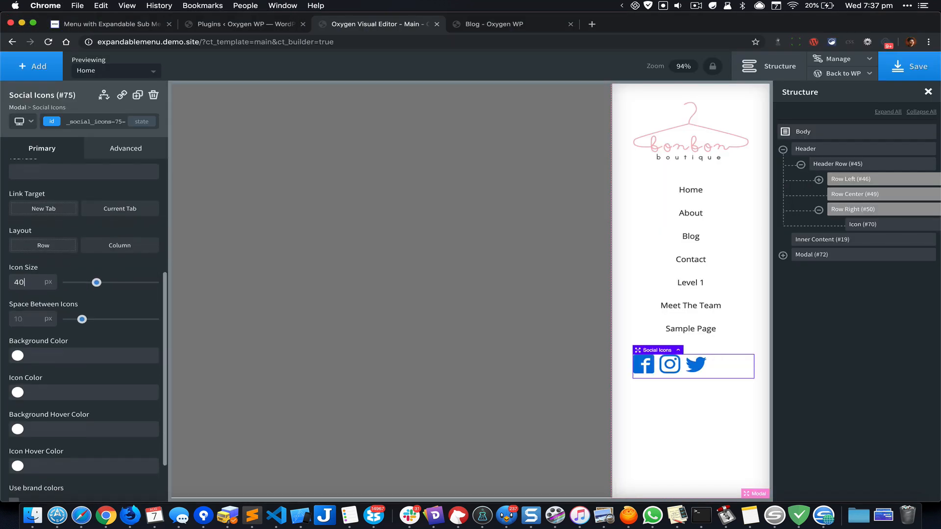
Copy #f4b5bd from the notes in Sublime Text and apply it as the Icon Color of the Social Icons in Chrome
{"action": "key", "text": "super+Tab"}
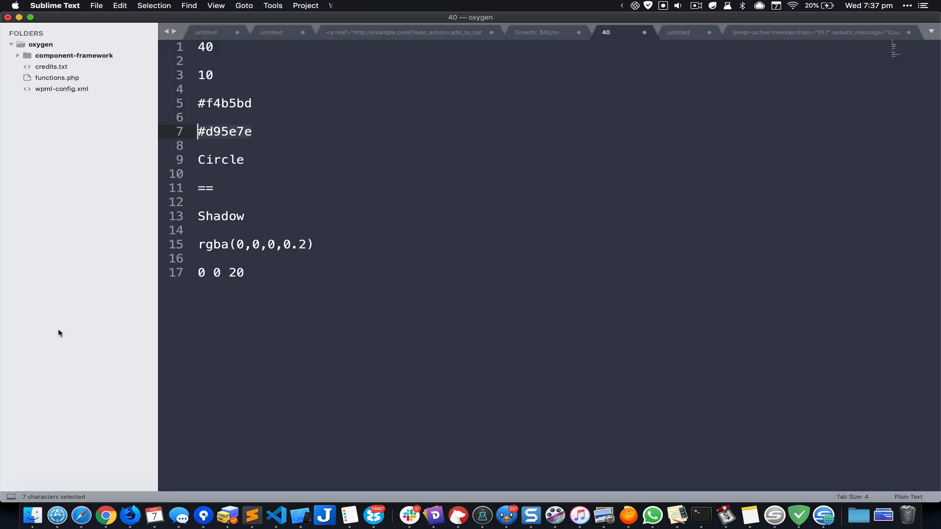
{"action": "key", "text": "Down"}
{"action": "key", "text": "Down"}
{"action": "key", "text": "Up"}
{"action": "key", "text": "Up"}
{"action": "key", "text": "Up"}
{"action": "key", "text": "Up"}
{"action": "key", "text": "shift+super+Right"}
{"action": "key", "text": "super+c"}
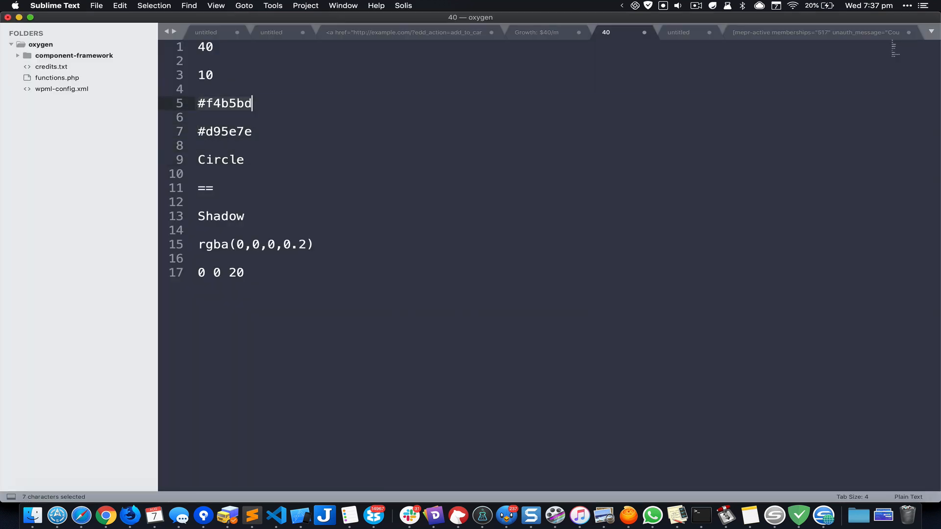
{"action": "key", "text": "super+Tab"}
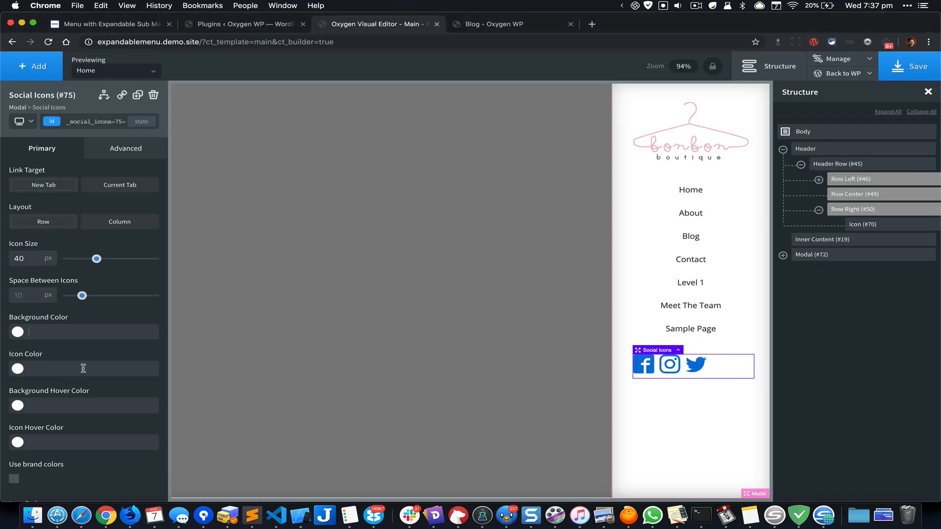
{"action": "key", "text": "super+v"}
Copy #d95e7e from the Sublime Text notes and apply it as the Icon Hover Color of the Social Icons in Chrome
{"action": "key", "text": "super+Tab"}
{"action": "key", "text": "Down"}
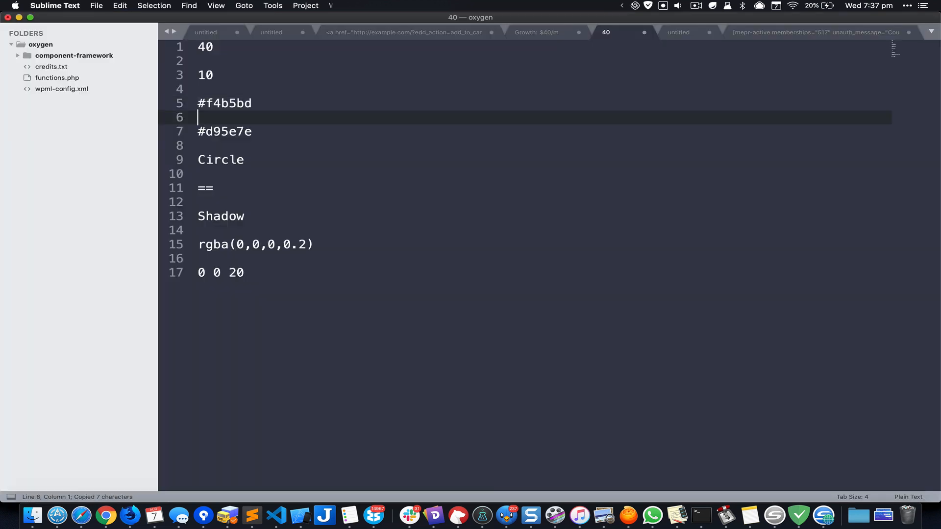
{"action": "key", "text": "Down"}
{"action": "key", "text": "shift+super+Right"}
{"action": "key", "text": "super+c"}
{"action": "key", "text": "super+Tab"}
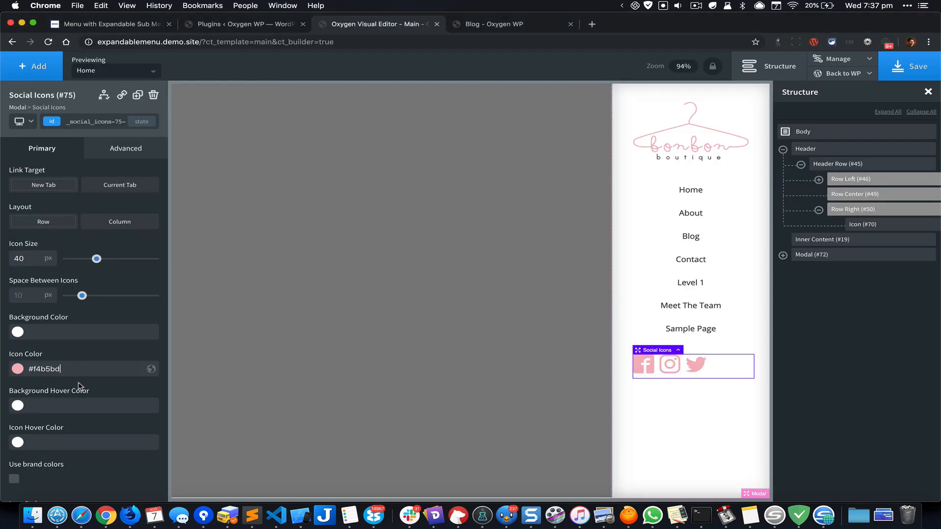
{"action": "scroll", "coordinate": [78, 389], "scroll_direction": "down", "scroll_amount": 1}
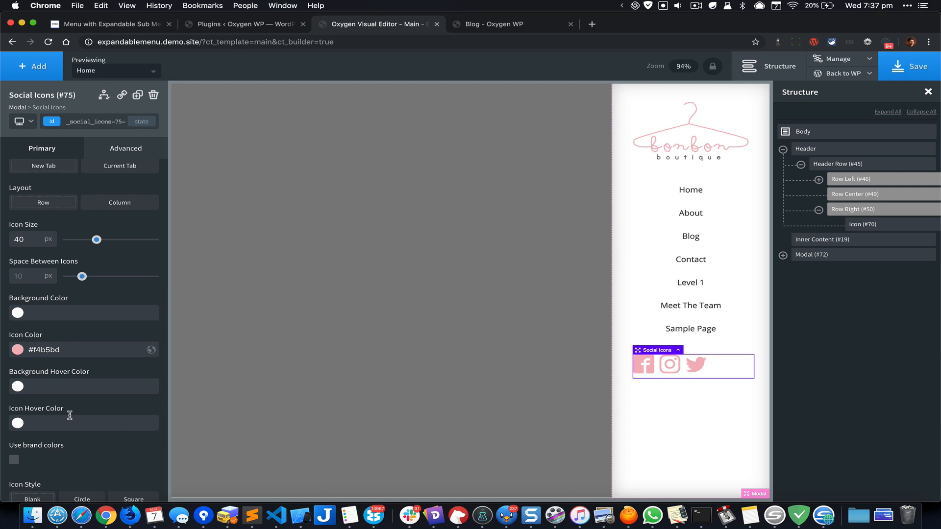
{"action": "key", "text": "super+v"}
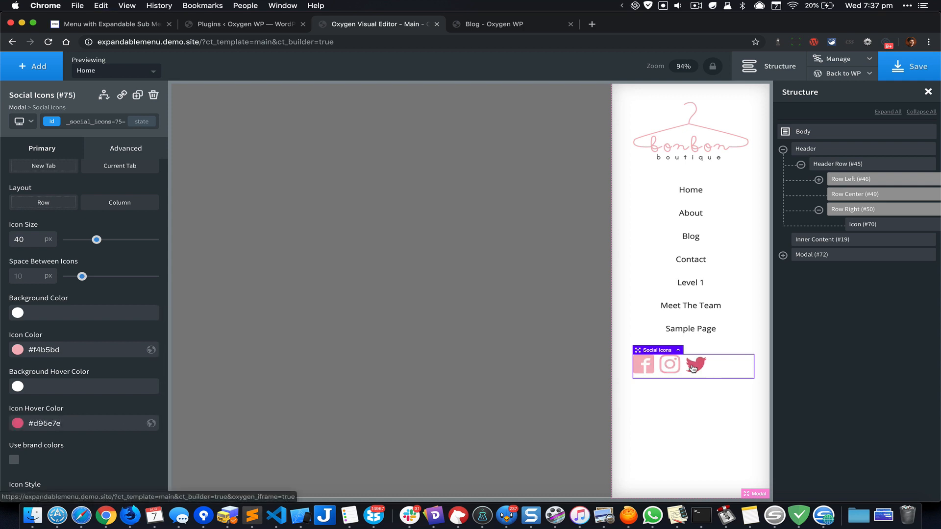
Set the Social Icons' style to Circle and their background color to #eee
{"action": "scroll", "coordinate": [66, 345], "scroll_direction": "down", "scroll_amount": 1}
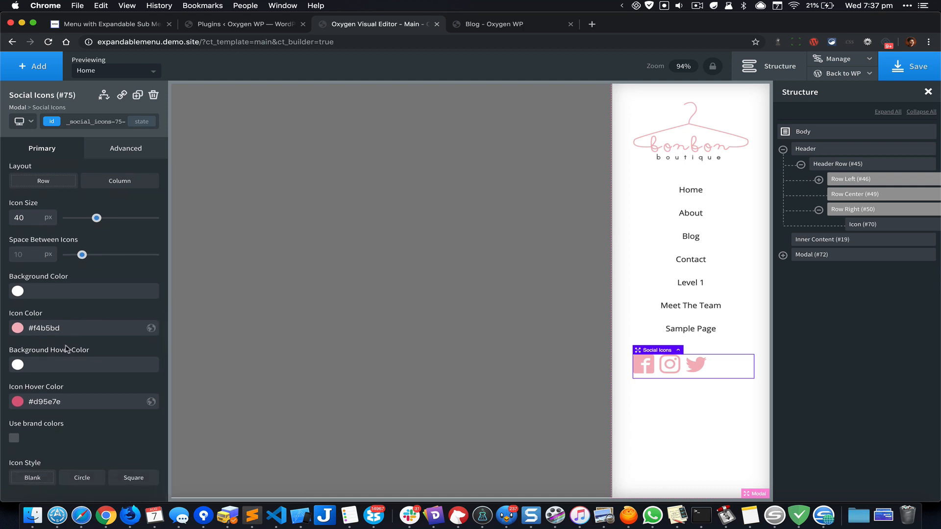
{"action": "left_click", "coordinate": [77, 483]}
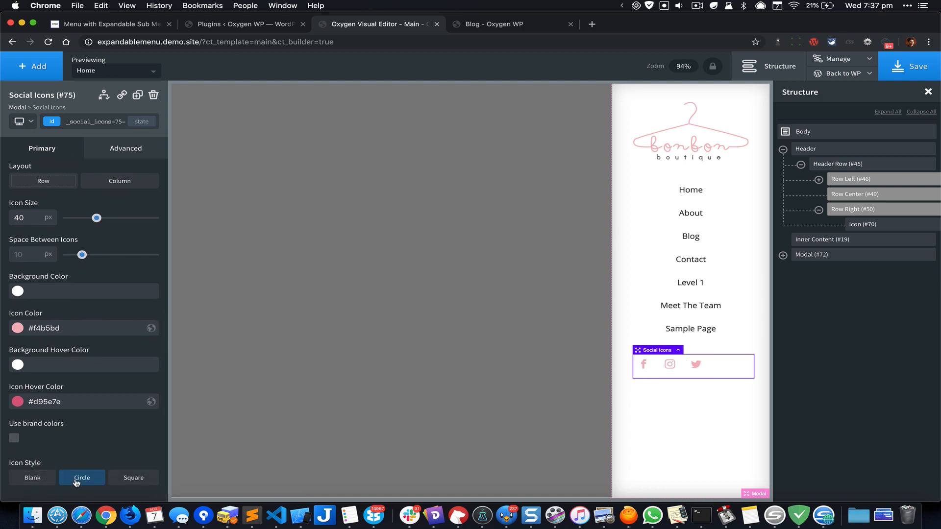
{"action": "scroll", "coordinate": [93, 399], "scroll_direction": "up", "scroll_amount": 2}
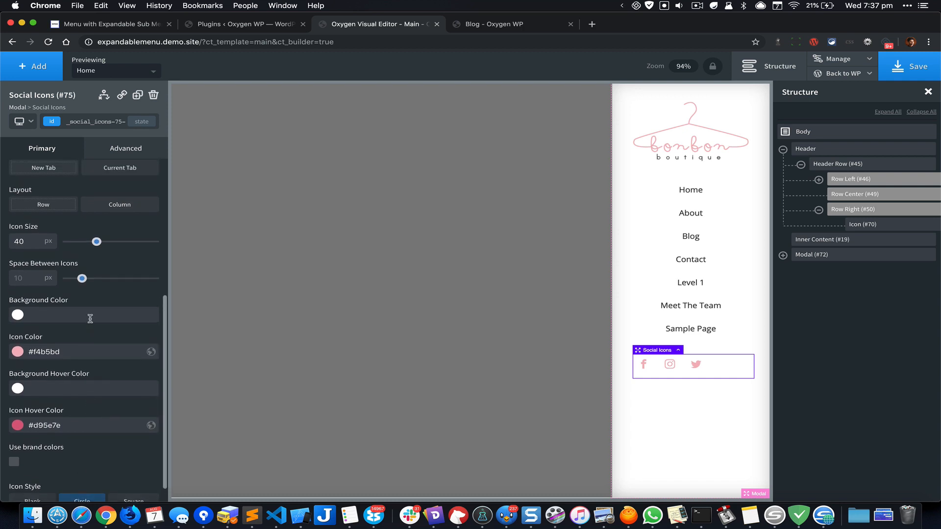
{"action": "type", "text": "#"}
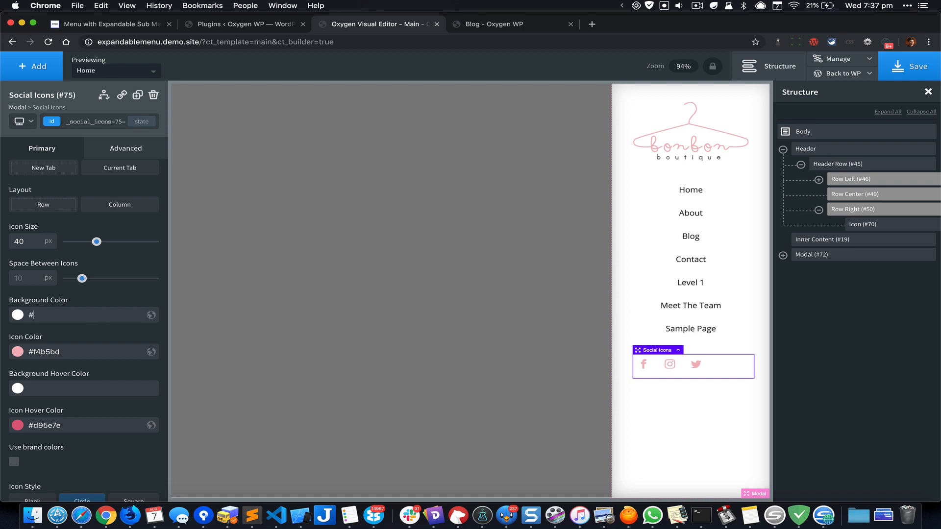
{"action": "type", "text": "eee"}
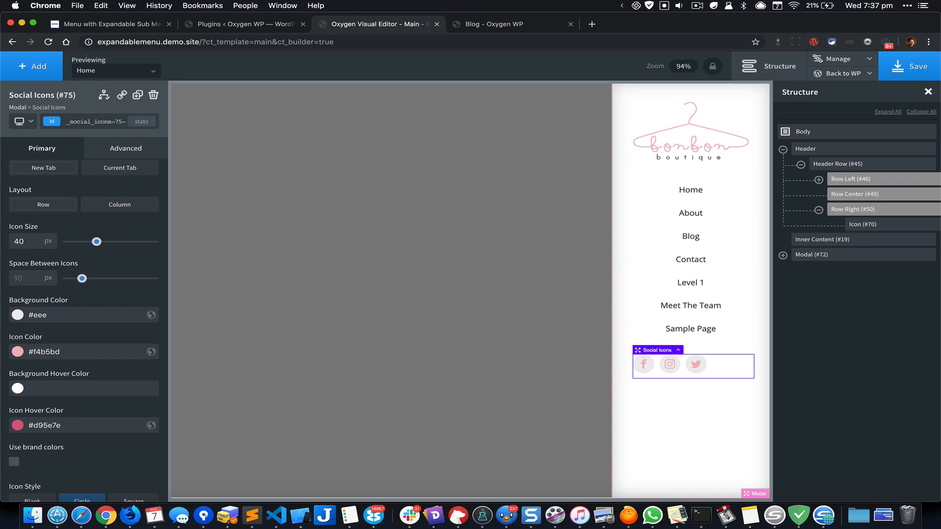
Set the Social Icons' background color to rgba(0,0,0,0.03)
{"action": "key", "text": "super+a"}
{"action": "type", "text": "rgb"}
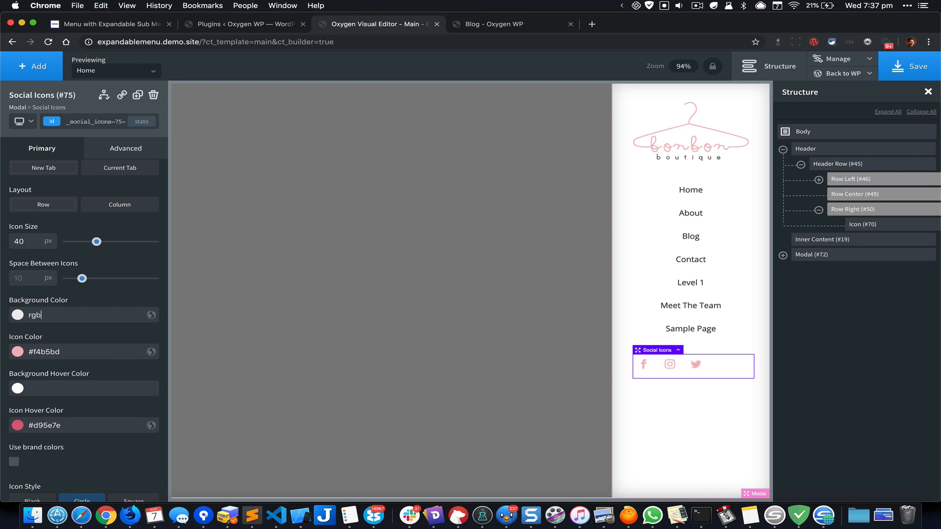
{"action": "type", "text": "a(0,0,0,0"}
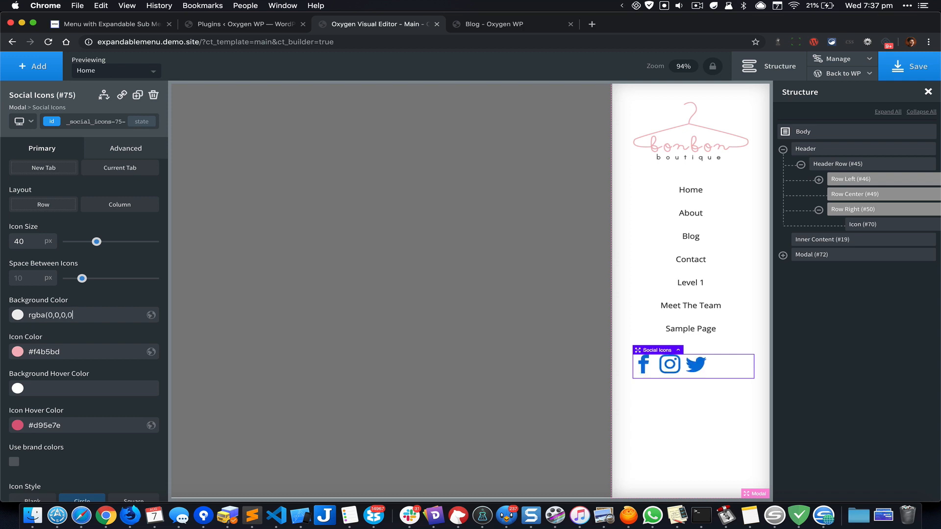
{"action": "type", "text": ".2)"}
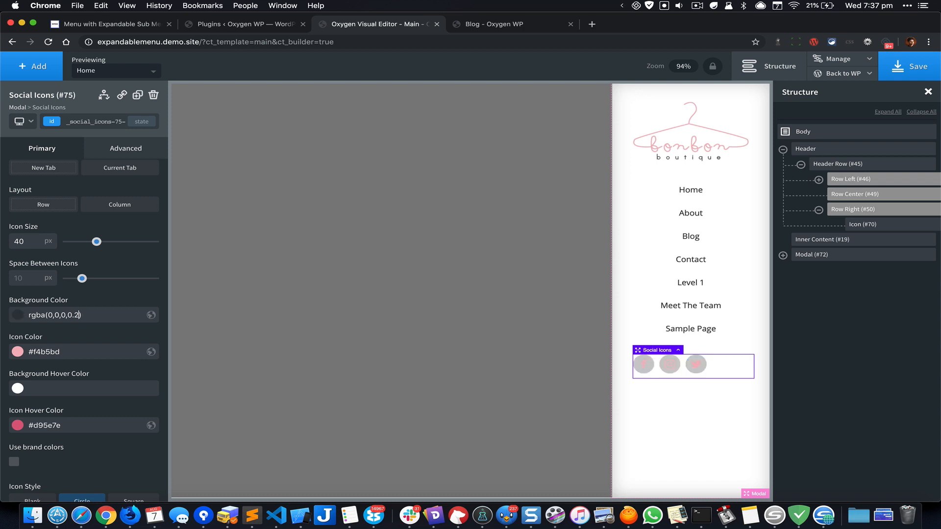
{"action": "key", "text": "BackSpace"}
{"action": "type", "text": "1"}
{"action": "key", "text": "BackSpace"}
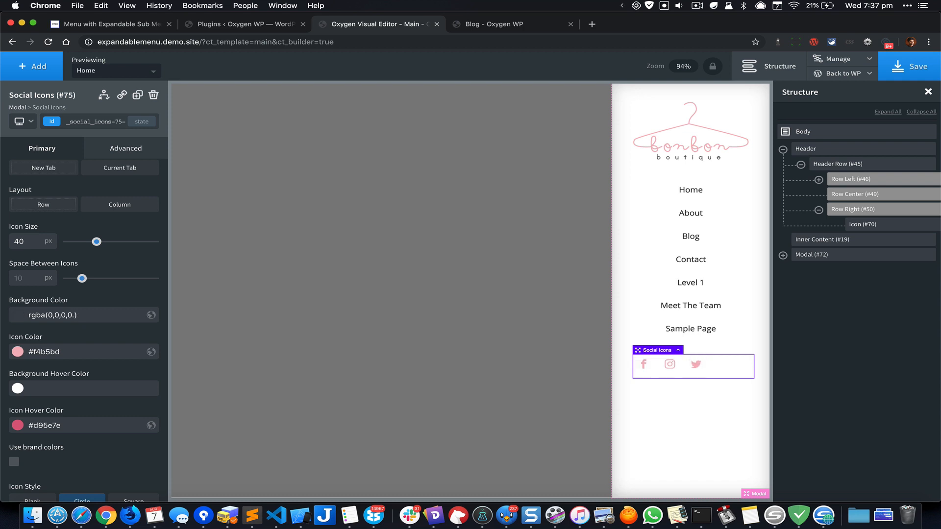
{"action": "type", "text": "05"}
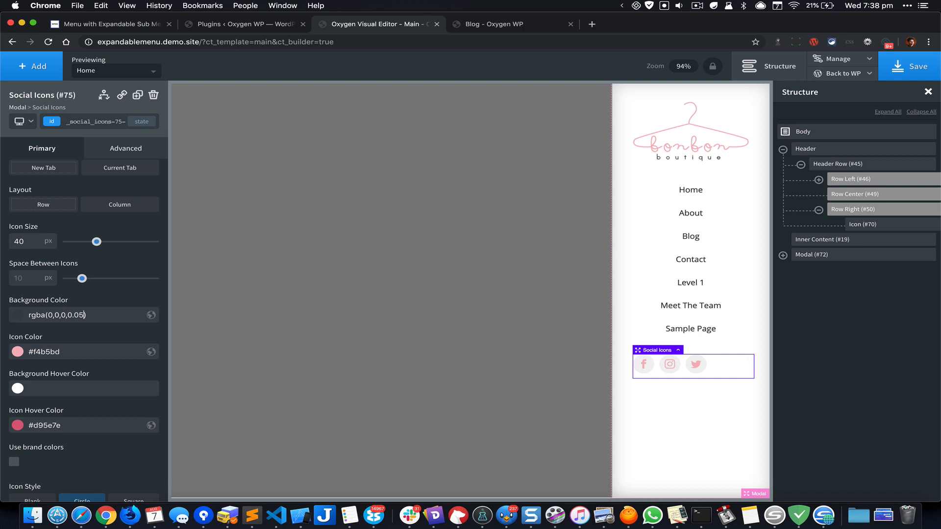
{"action": "key", "text": "BackSpace"}
{"action": "type", "text": "3"}
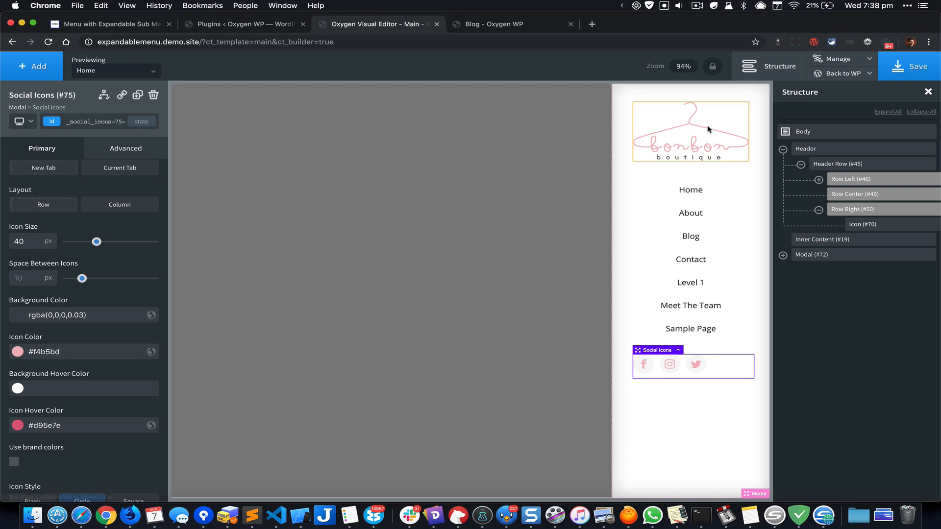
Left-align the text of the expandable menu shortcode in the Modal and save the template
{"action": "left_click", "coordinate": [812, 254]}
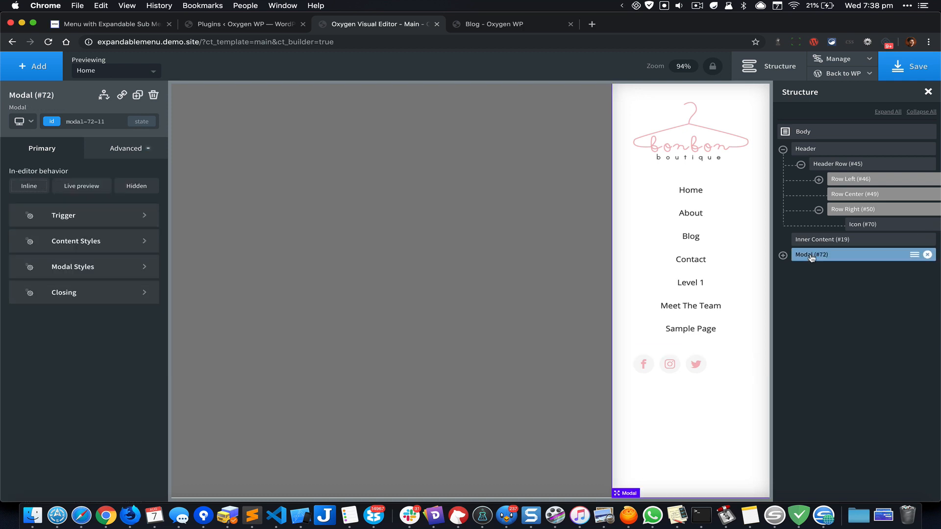
{"action": "left_click", "coordinate": [103, 244]}
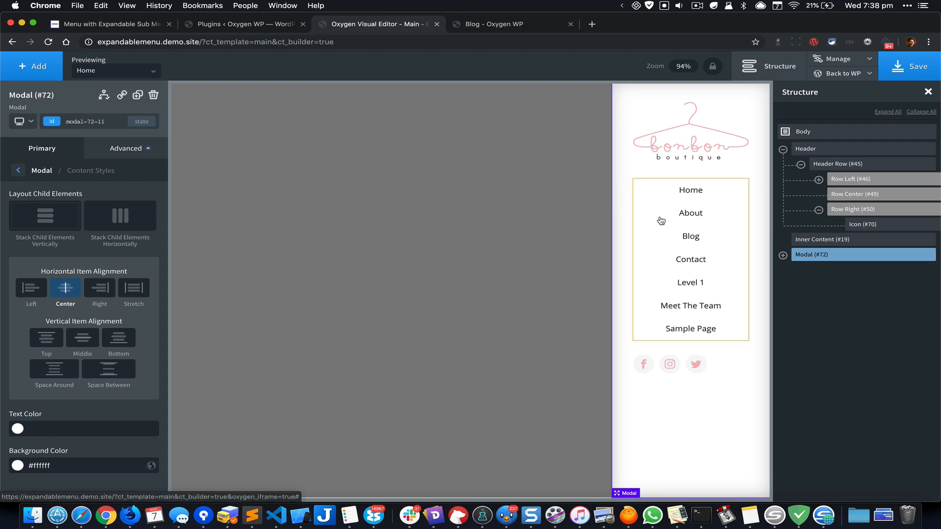
{"action": "left_click", "coordinate": [652, 201]}
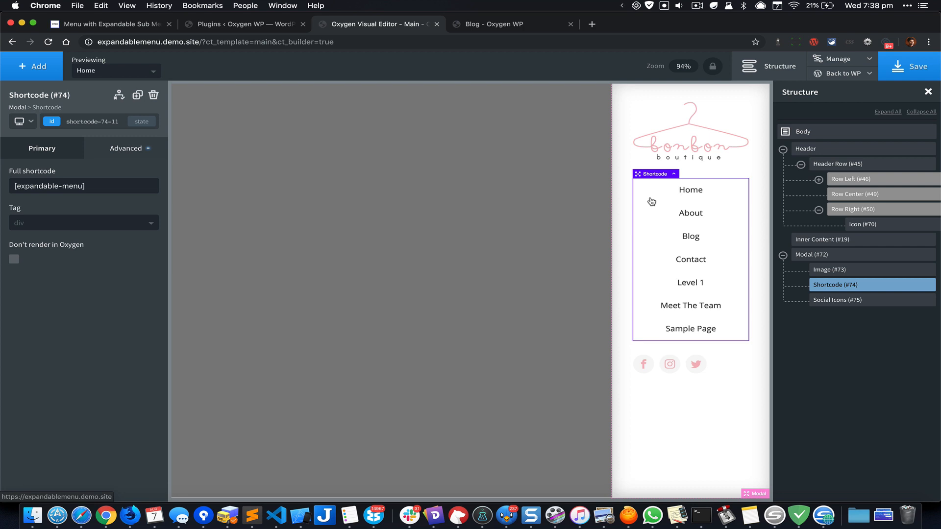
{"action": "left_click", "coordinate": [126, 148]}
{"action": "left_click", "coordinate": [103, 264]}
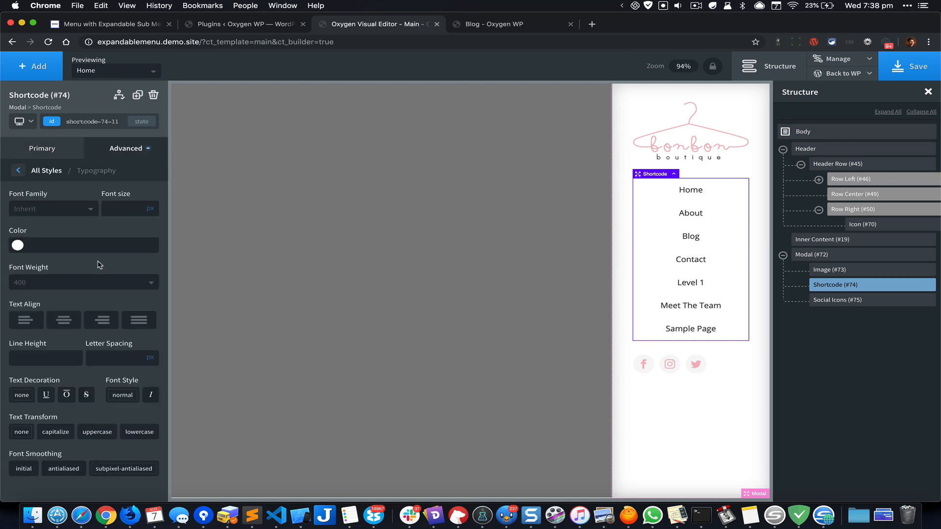
{"action": "left_click", "coordinate": [26, 325]}
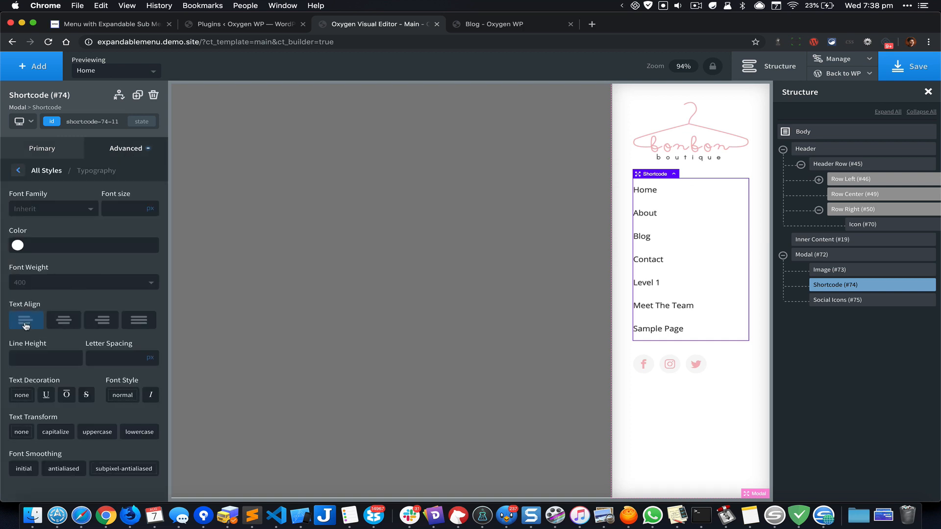
{"action": "left_click", "coordinate": [915, 67]}
Add an Icon component between the menu and the social icons and switch its icon set to Linearicons
{"action": "left_click", "coordinate": [54, 78]}
{"action": "type", "text": "icon"}
{"action": "left_click", "coordinate": [48, 122]}
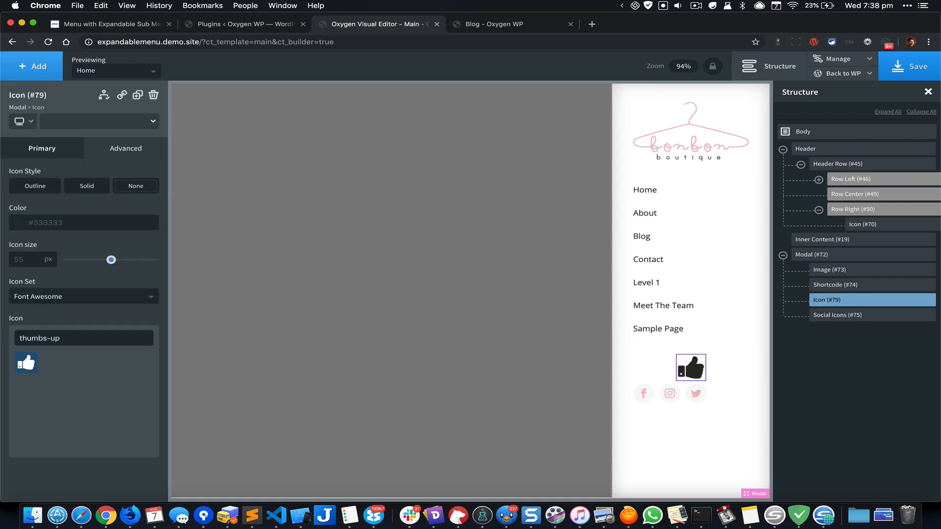
{"action": "left_click", "coordinate": [69, 300]}
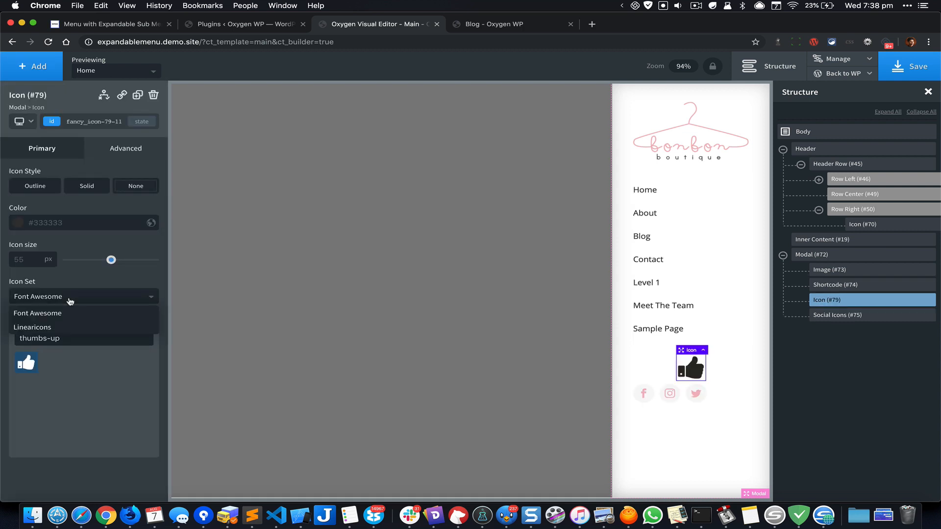
{"action": "left_click", "coordinate": [70, 327]}
Find the plain cross in the Linearicons set and use it as the new component's icon
{"action": "left_click", "coordinate": [87, 341]}
{"action": "key", "text": "super+a"}
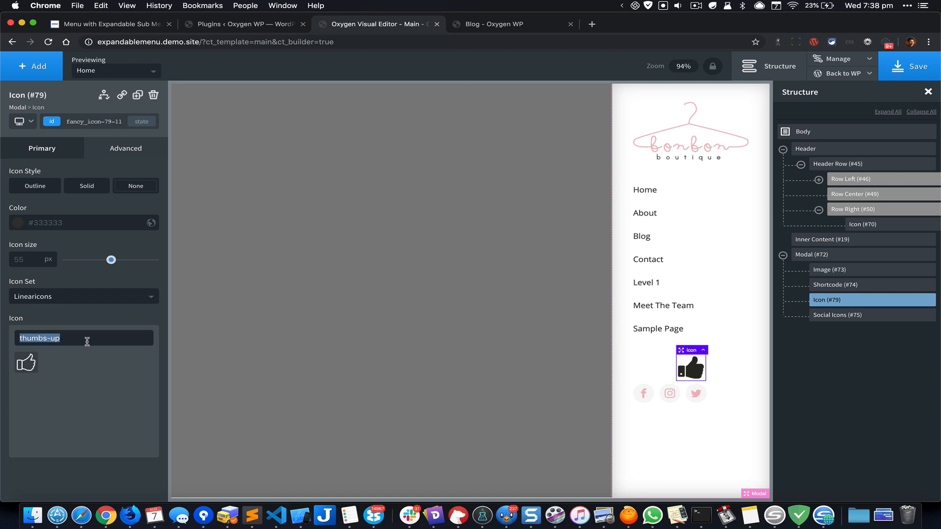
{"action": "key", "text": "BackSpace"}
{"action": "type", "text": "close"}
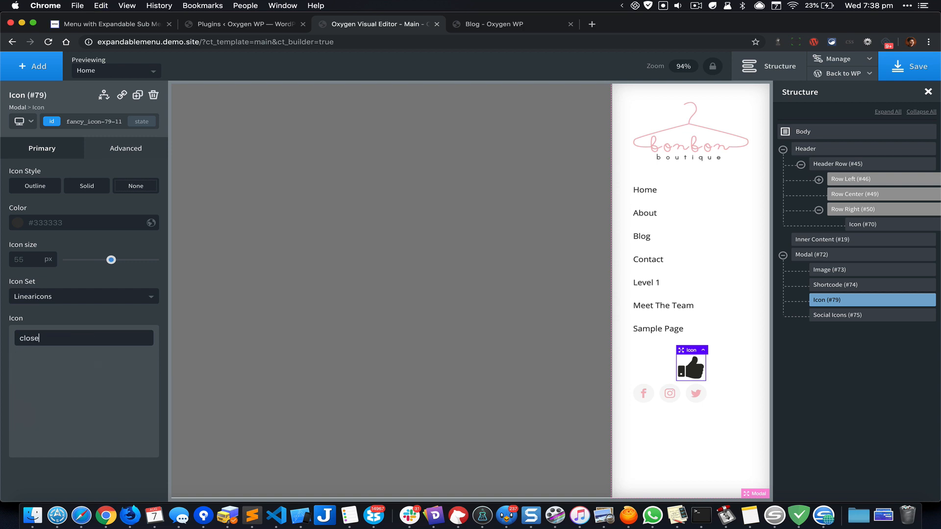
{"action": "key", "text": "super+a"}
{"action": "type", "text": "x"}
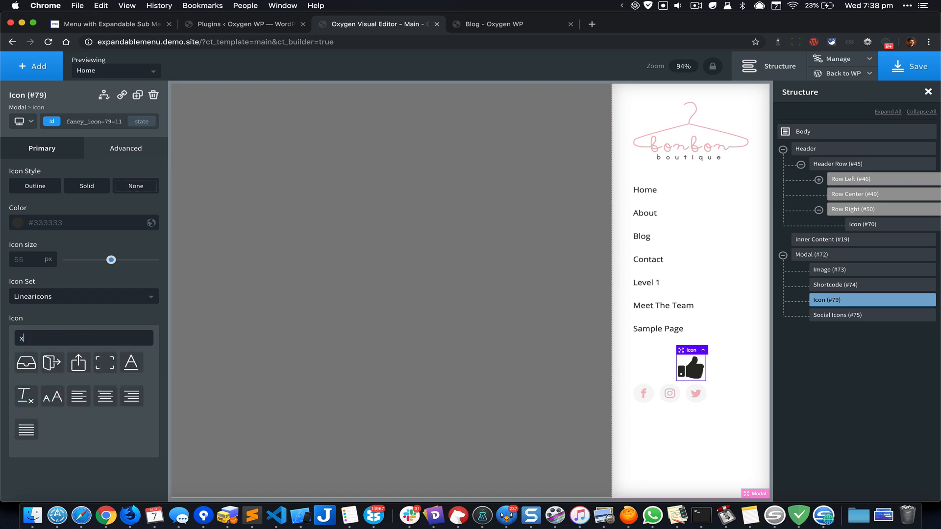
{"action": "key", "text": "super+a"}
{"action": "key", "text": "BackSpace"}
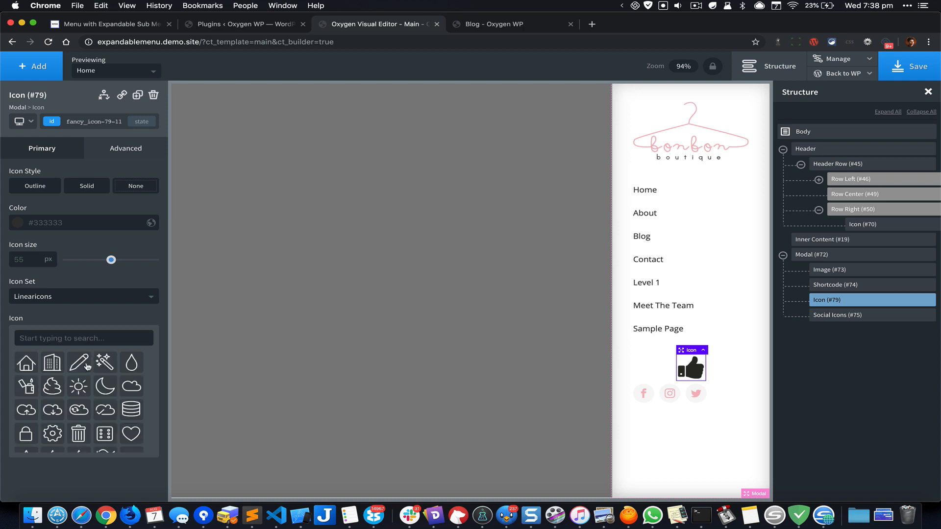
{"action": "scroll", "coordinate": [87, 367], "scroll_direction": "down", "scroll_amount": 5}
{"action": "scroll", "coordinate": [87, 367], "scroll_direction": "down", "scroll_amount": 10}
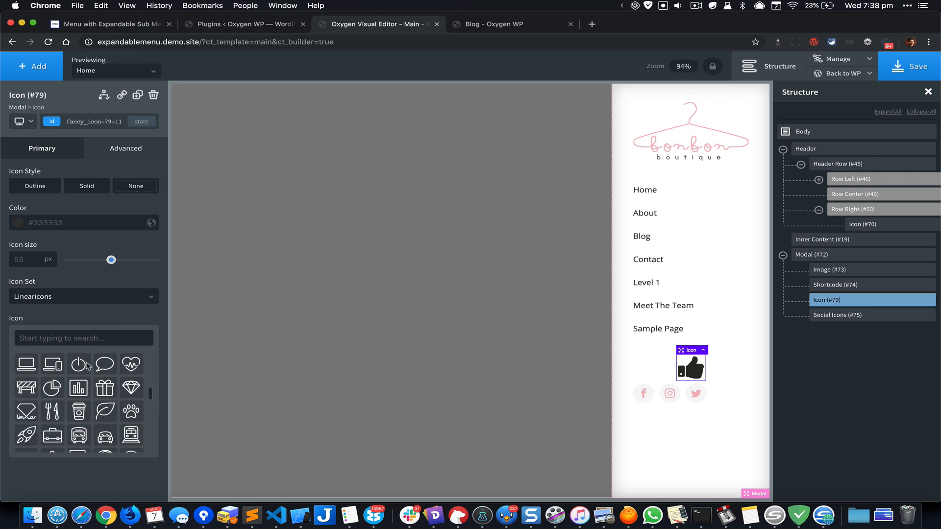
{"action": "scroll", "coordinate": [87, 367], "scroll_direction": "down", "scroll_amount": 10}
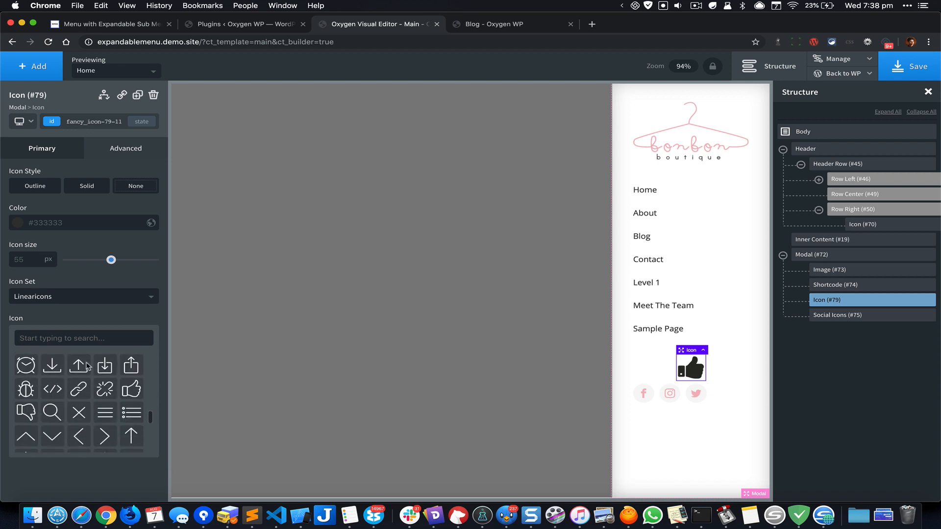
{"action": "left_click", "coordinate": [79, 398]}
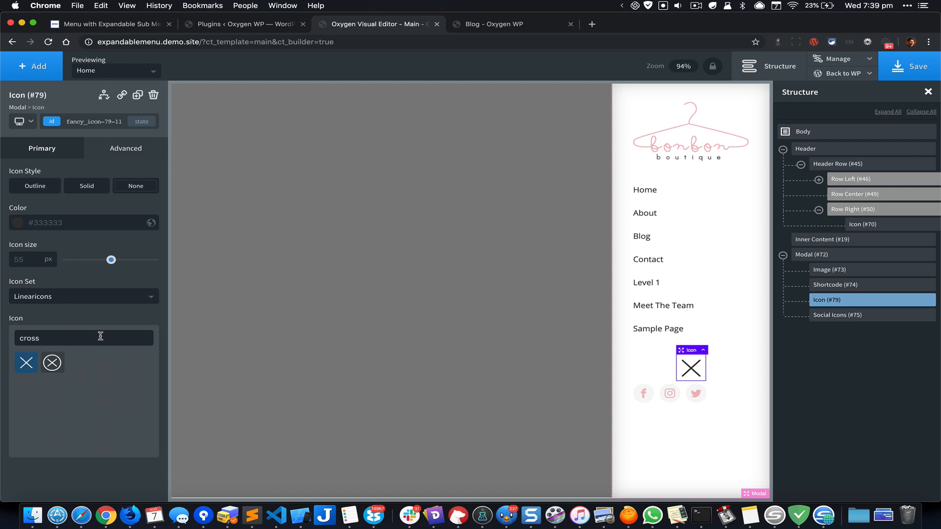
Get #d95e7e from the Sublime Text notes, apply it as the cross icon's color in Chrome, and set the icon size to 40 px
{"action": "key", "text": "super+Tab"}
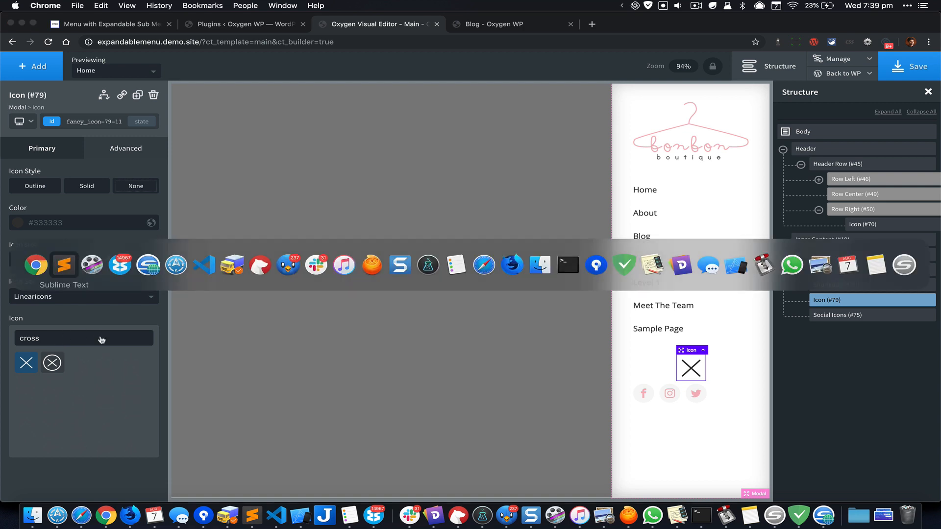
{"action": "key", "text": "super+Tab"}
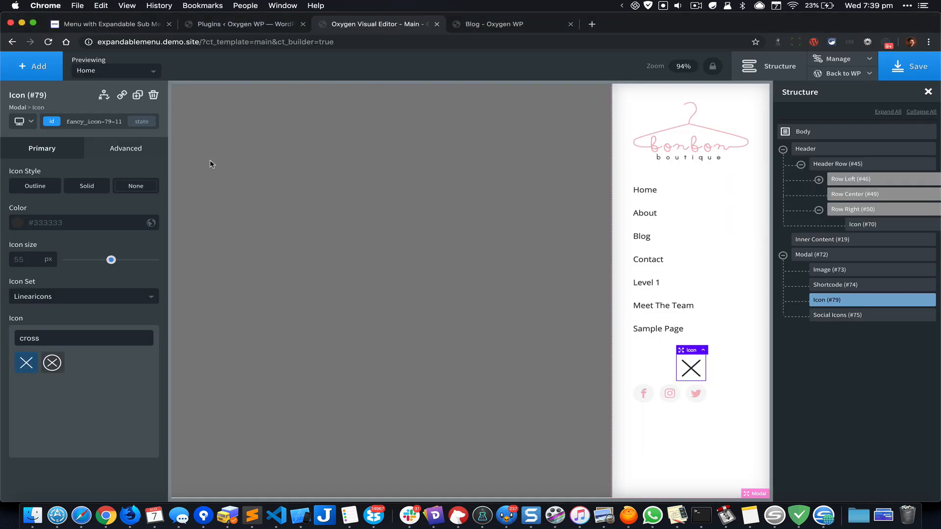
{"action": "left_click", "coordinate": [91, 218]}
{"action": "type", "text": "#d95e7e"}
{"action": "left_click", "coordinate": [29, 261]}
{"action": "type", "text": "40"}
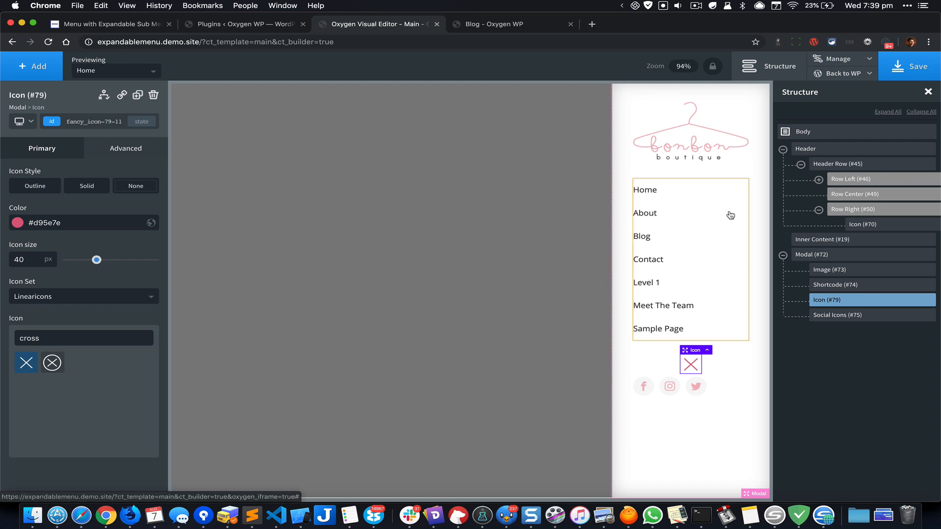
Set the Modal's layout position to relative
{"action": "left_click", "coordinate": [848, 255]}
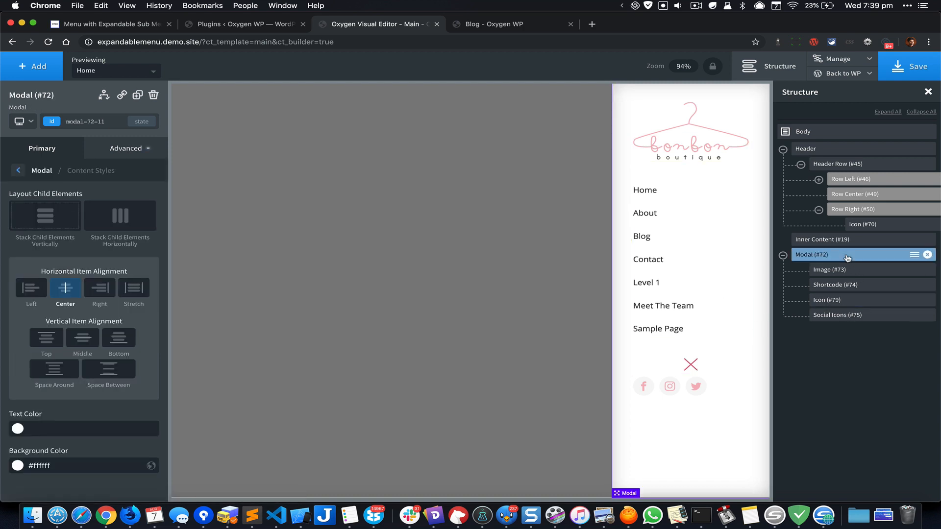
{"action": "left_click", "coordinate": [126, 151]}
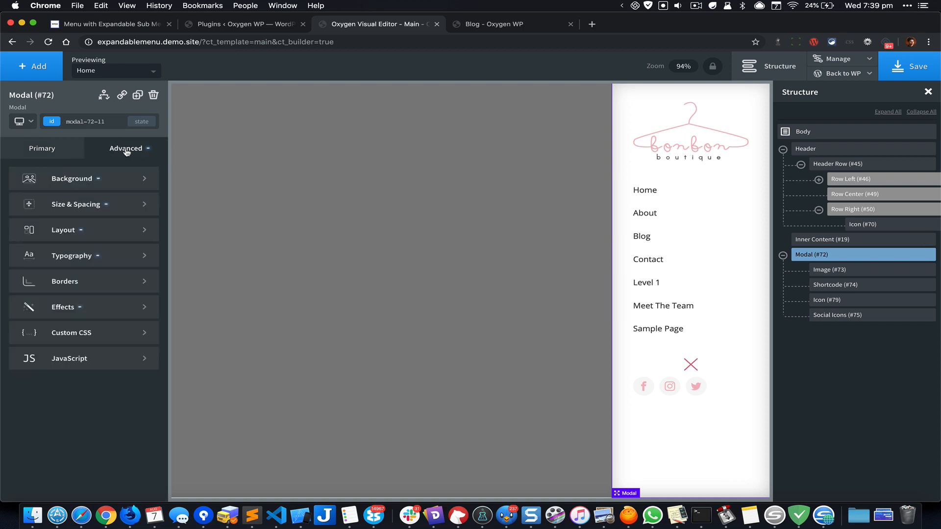
{"action": "left_click", "coordinate": [120, 233]}
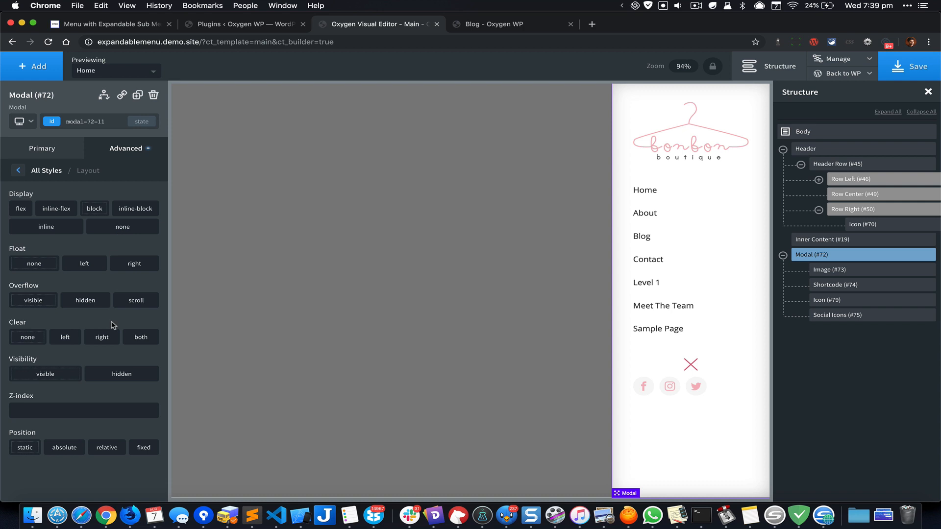
{"action": "left_click", "coordinate": [109, 449]}
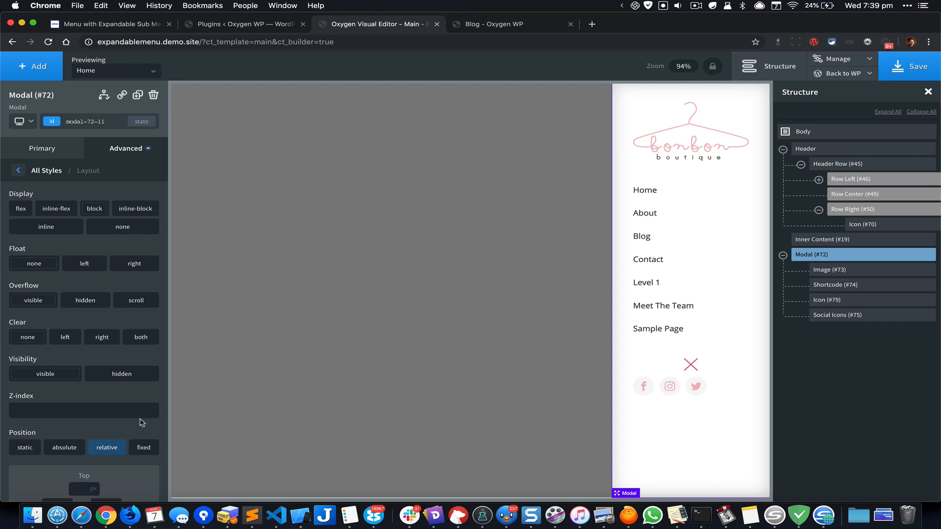
Position the cross icon absolutely, with offsets of 5 px from the top and 5 px from the right of the Modal
{"action": "left_click", "coordinate": [695, 368]}
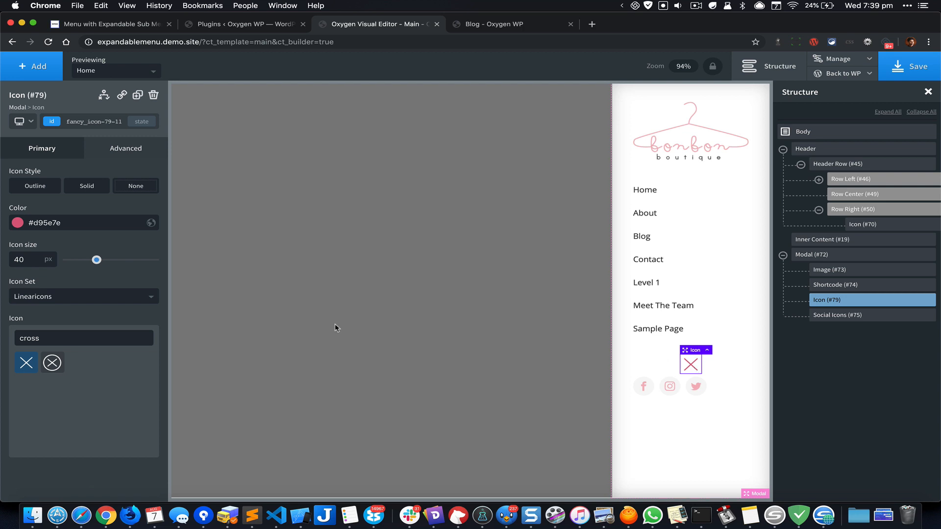
{"action": "left_click", "coordinate": [116, 152]}
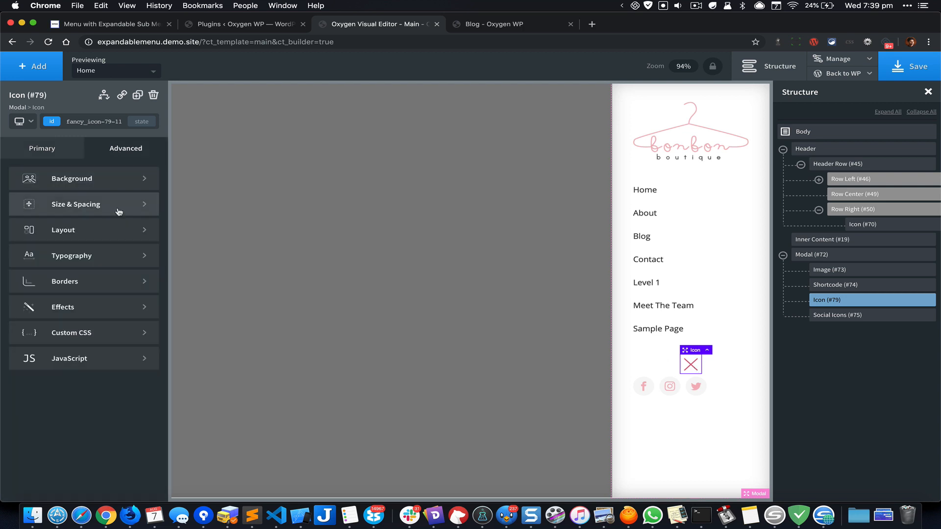
{"action": "left_click", "coordinate": [101, 231]}
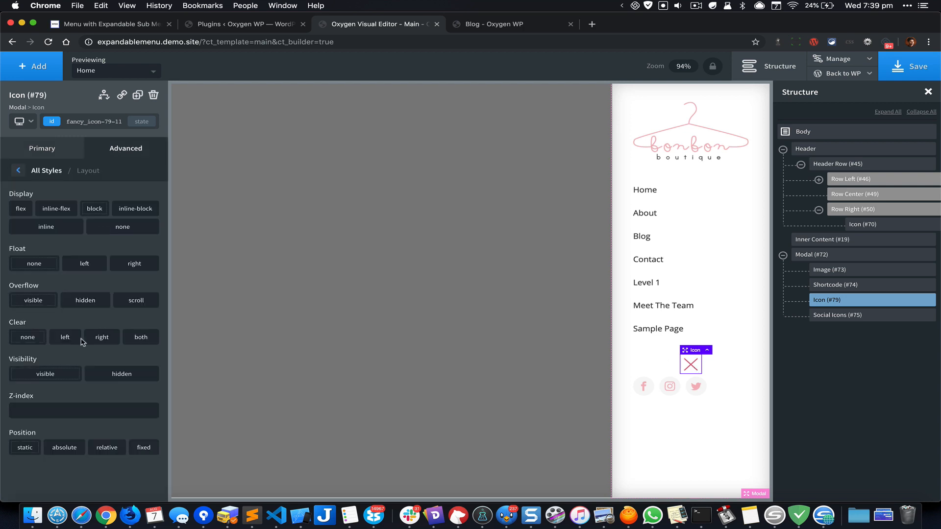
{"action": "left_click", "coordinate": [64, 448]}
{"action": "scroll", "coordinate": [71, 446], "scroll_direction": "down", "scroll_amount": 2}
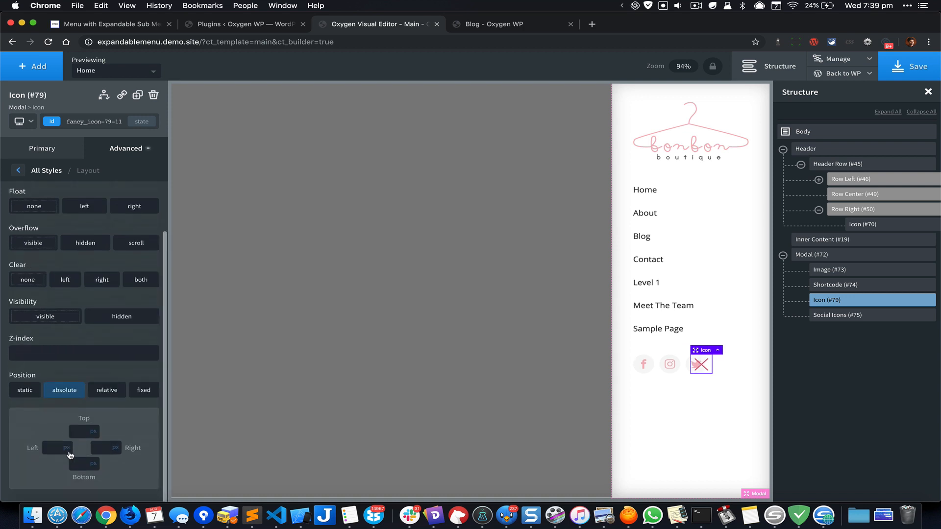
{"action": "left_click", "coordinate": [78, 429]}
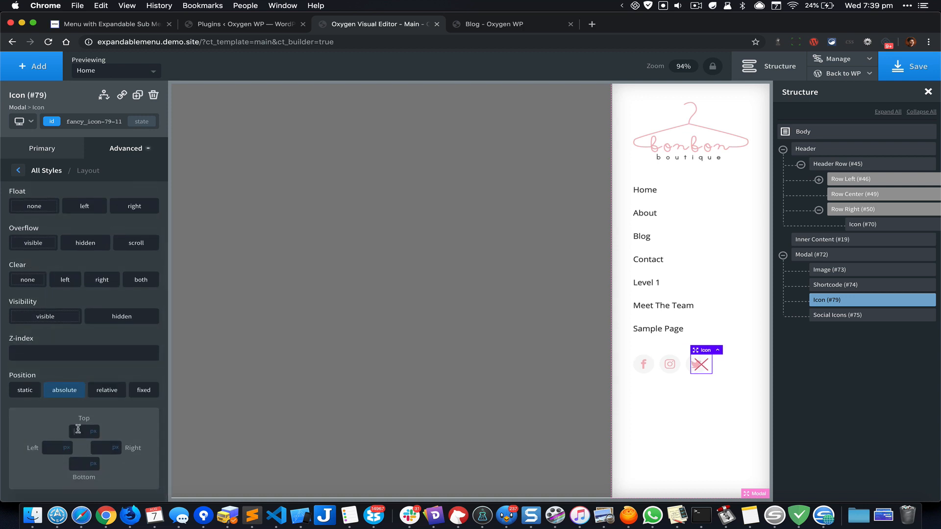
{"action": "type", "text": "5"}
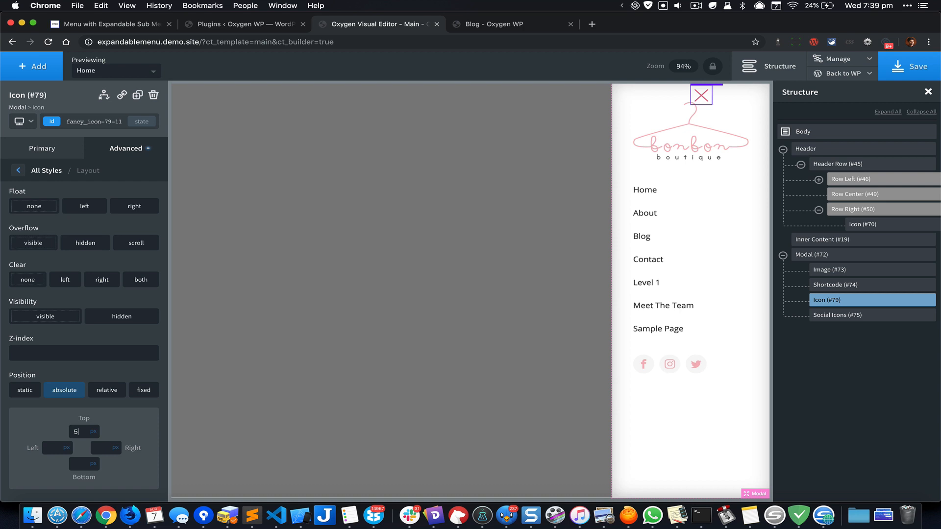
{"action": "left_click", "coordinate": [102, 447]}
{"action": "type", "text": "5"}
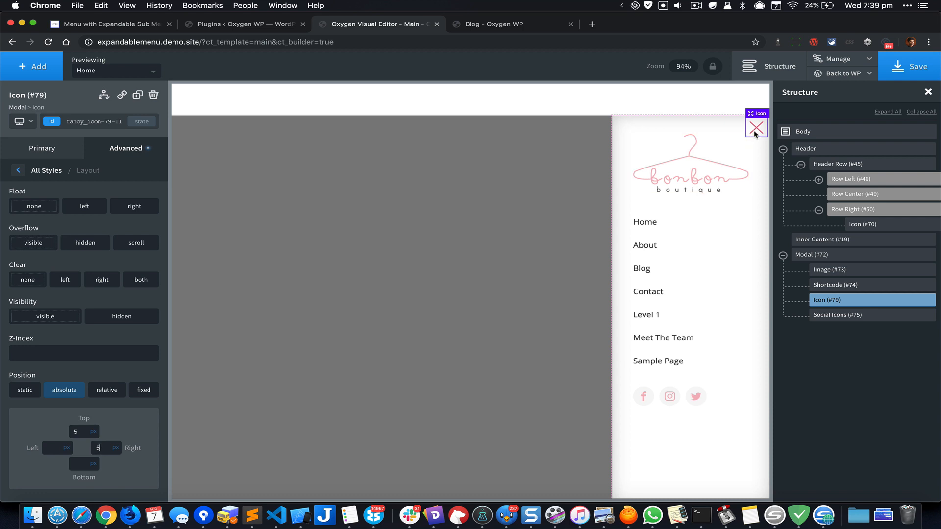
{"action": "left_click", "coordinate": [93, 121]}
{"action": "type", "text": "oxy-"}
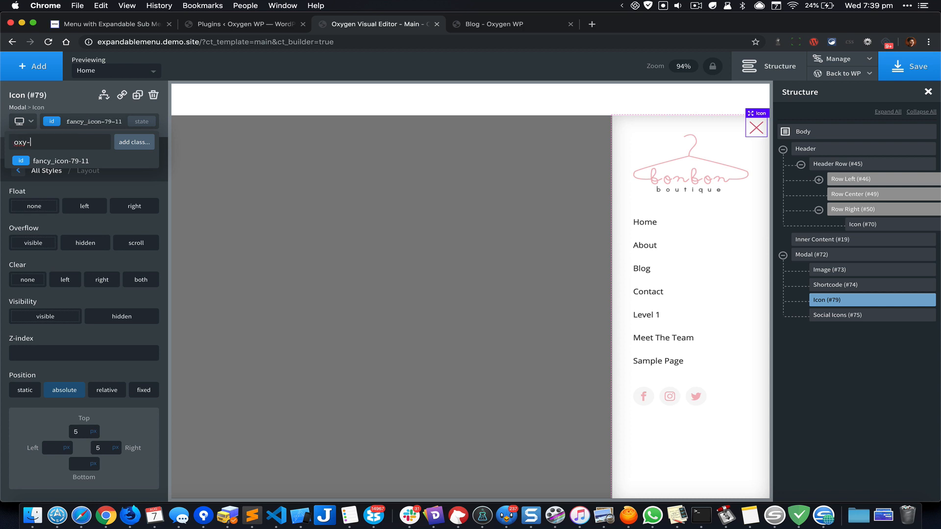
{"action": "type", "text": "modal-class"}
{"action": "key", "text": "Return"}
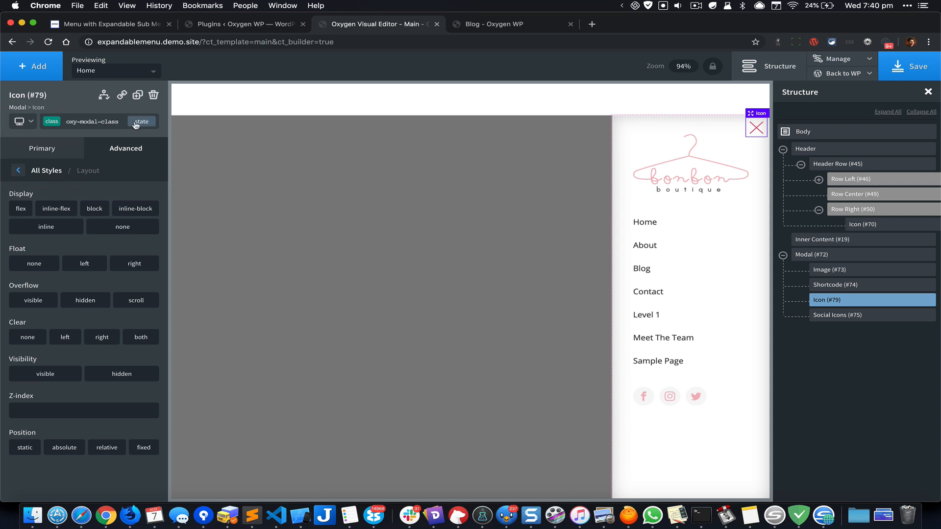
{"action": "left_click", "coordinate": [113, 124]}
{"action": "left_click", "coordinate": [142, 160]}
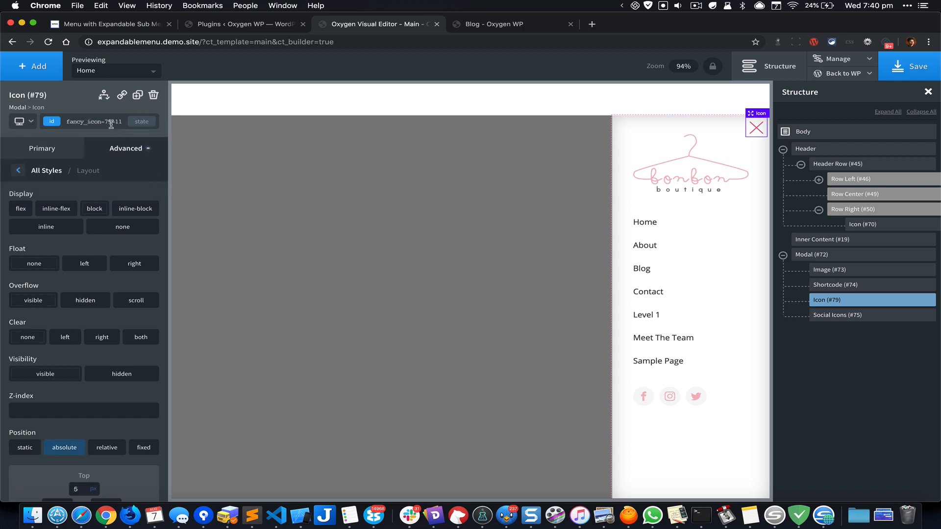
Add the class oxy-modal-close to the cross icon, save the template, and reload the Blog page
{"action": "left_click", "coordinate": [111, 124]}
{"action": "type", "text": "oxy-"}
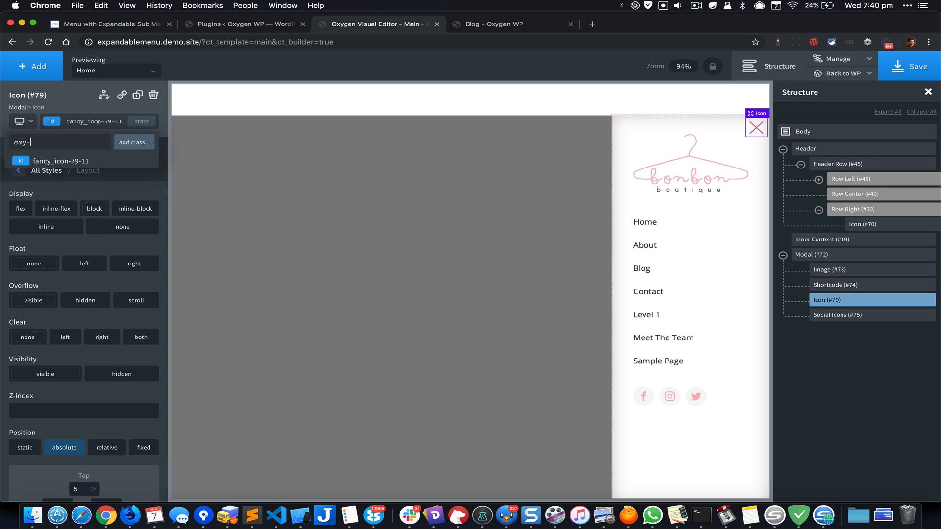
{"action": "type", "text": "modal-close"}
{"action": "key", "text": "Return"}
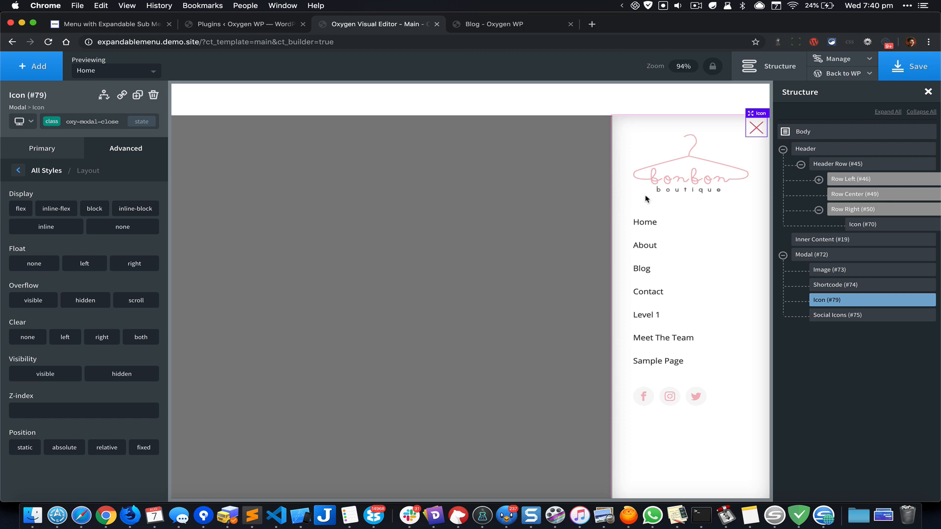
{"action": "left_click", "coordinate": [909, 77]}
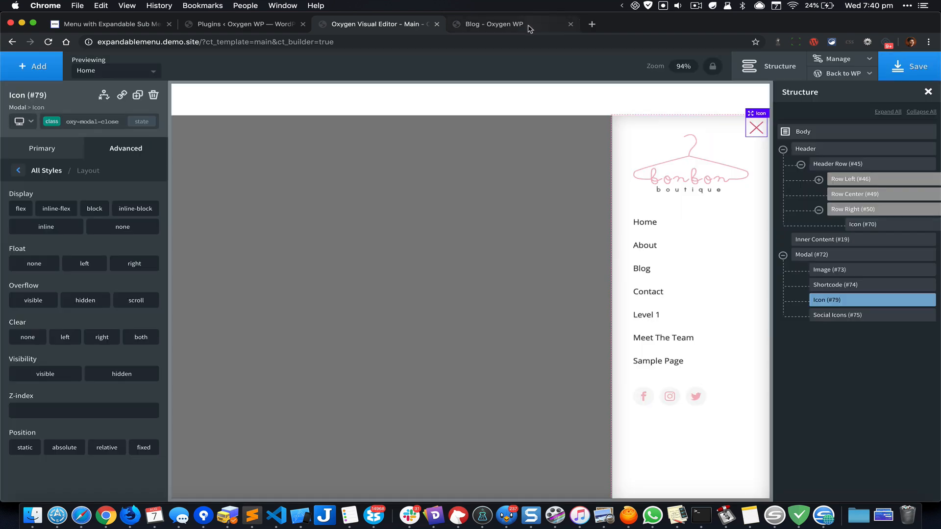
{"action": "left_click", "coordinate": [529, 29]}
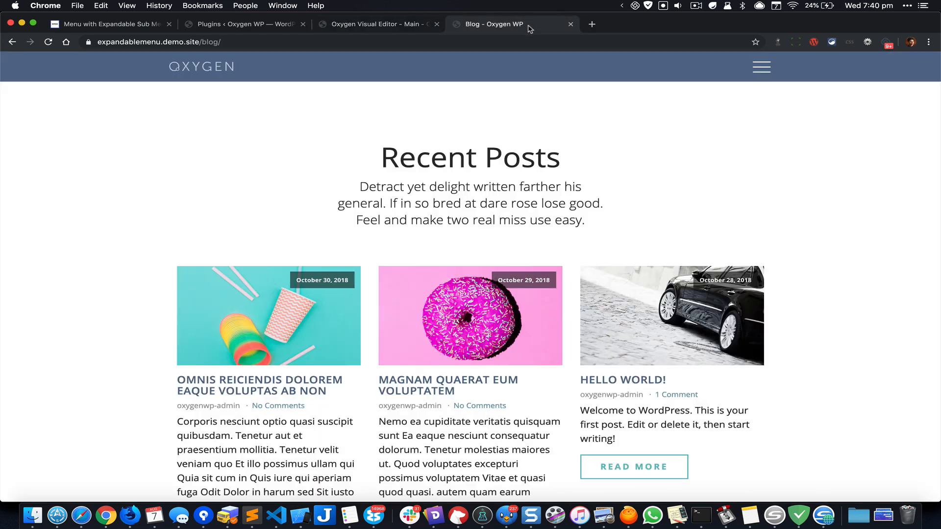
{"action": "key", "text": "super+r"}
Back in the Oxygen editor, add the custom CSS "cursor: pointer;" to the cross icon's ID and save the template
{"action": "left_click", "coordinate": [398, 29]}
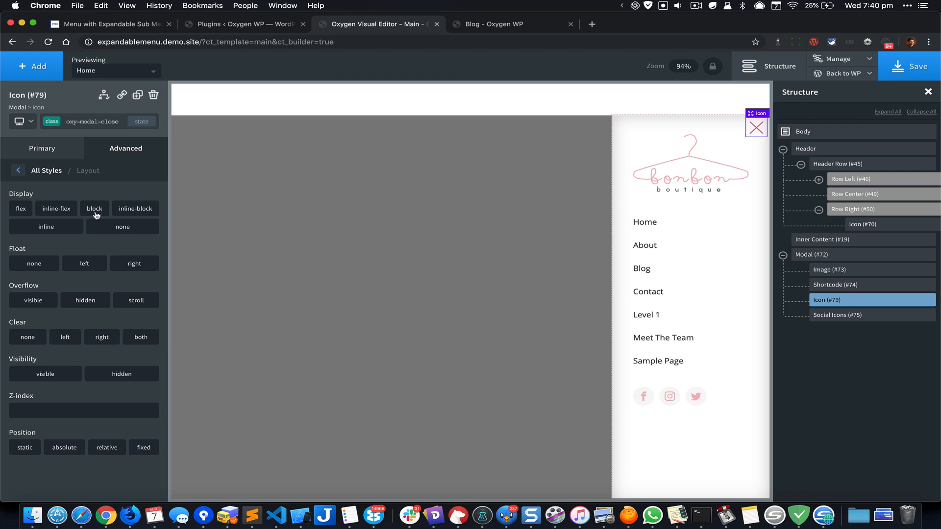
{"action": "left_click", "coordinate": [105, 121]}
{"action": "left_click", "coordinate": [80, 159]}
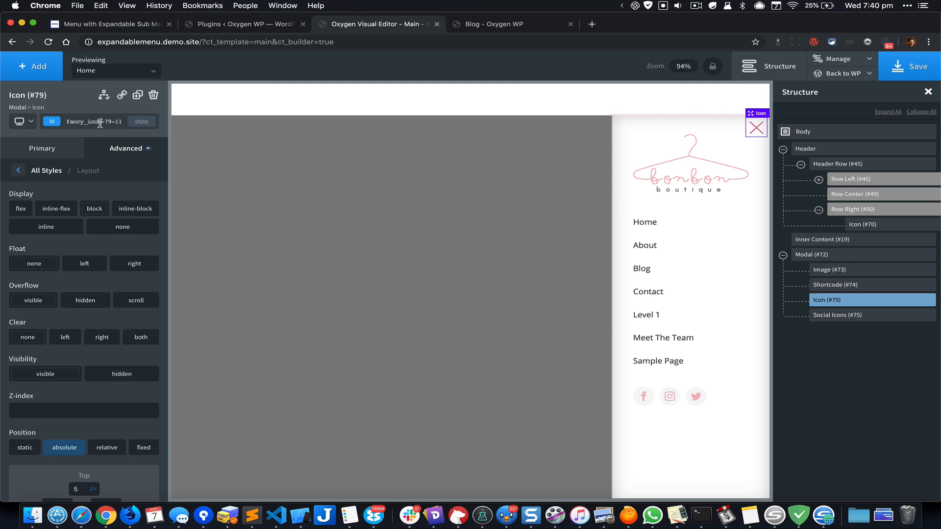
{"action": "left_click", "coordinate": [95, 121]}
{"action": "left_click", "coordinate": [96, 164]}
{"action": "left_click", "coordinate": [121, 150]}
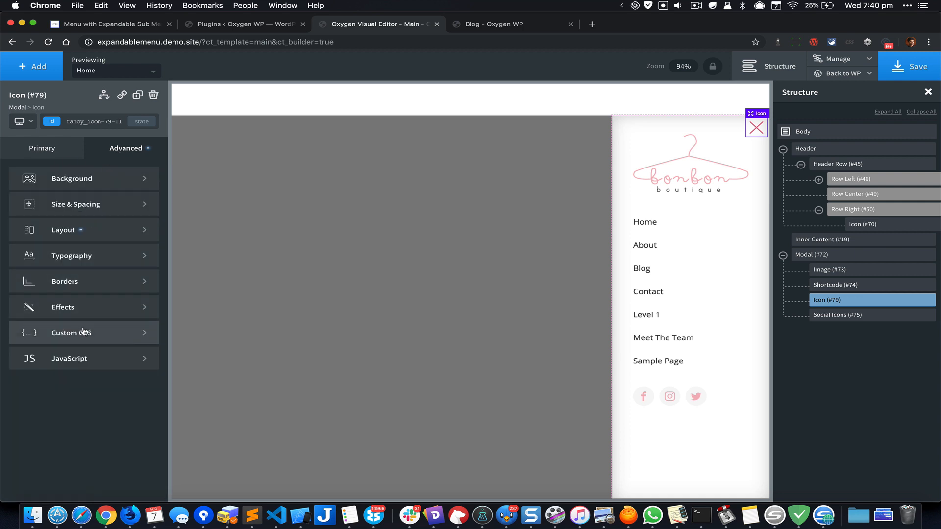
{"action": "left_click", "coordinate": [98, 332]}
{"action": "type", "text": "cur"}
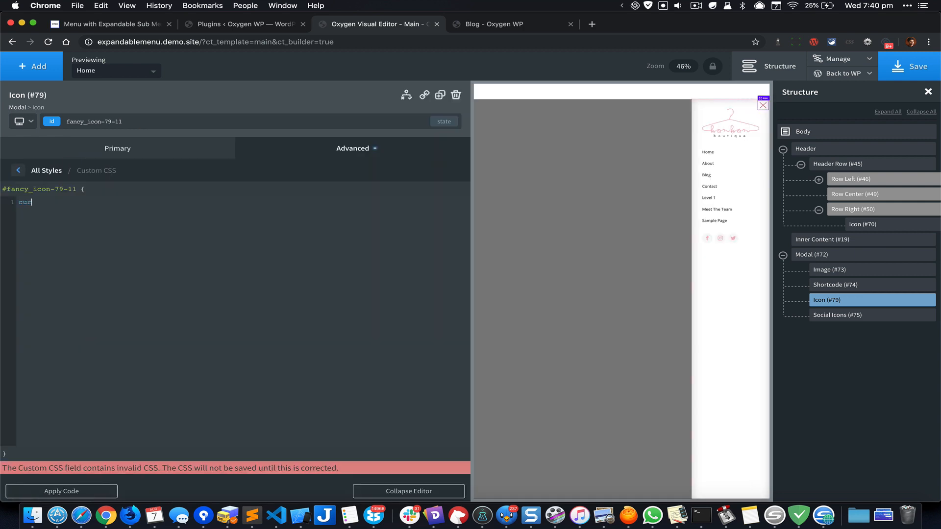
{"action": "type", "text": "sor: pointer;"}
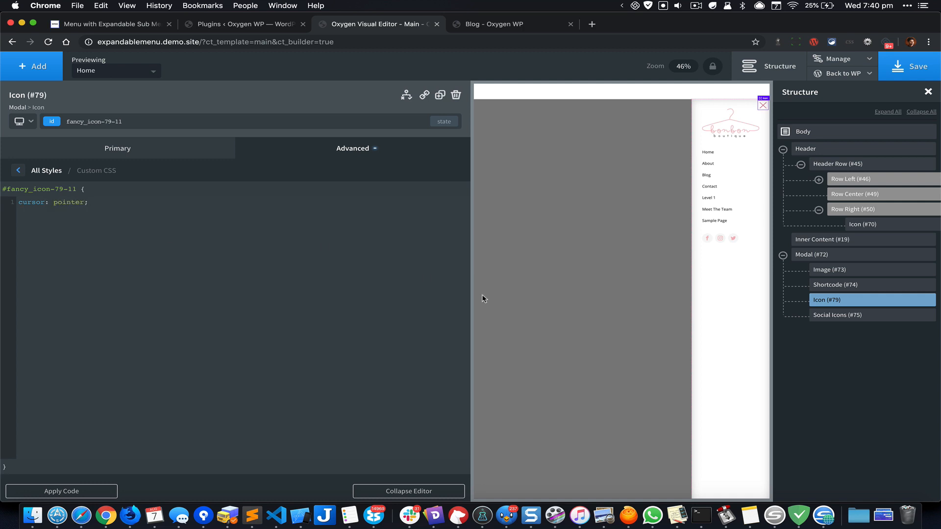
{"action": "left_click", "coordinate": [415, 491]}
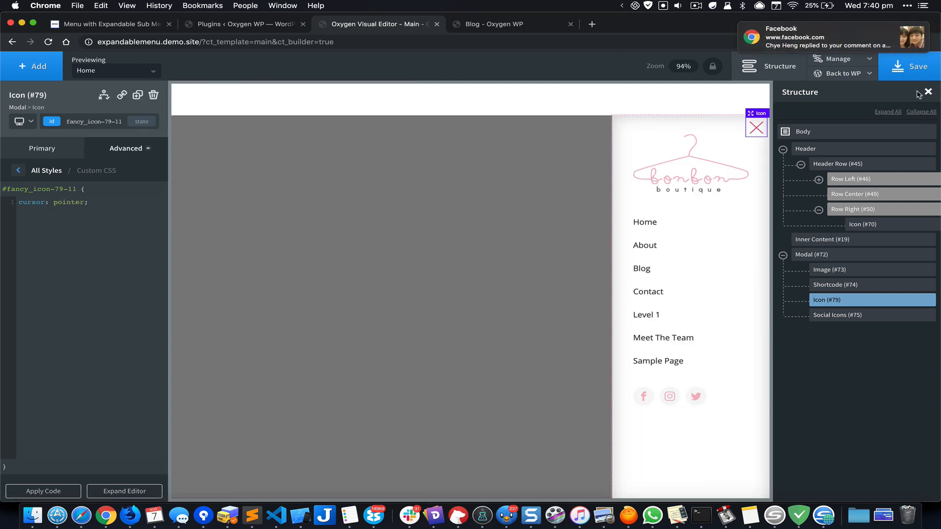
{"action": "left_click", "coordinate": [910, 66]}
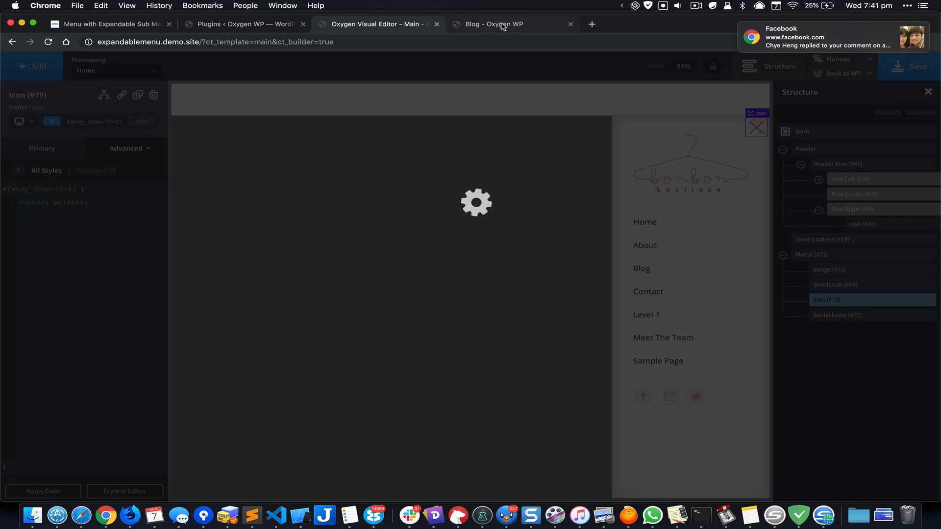
Reload the Blog page, open the off-canvas menu, and test expanding and collapsing the About sub menu
{"action": "left_click", "coordinate": [503, 25]}
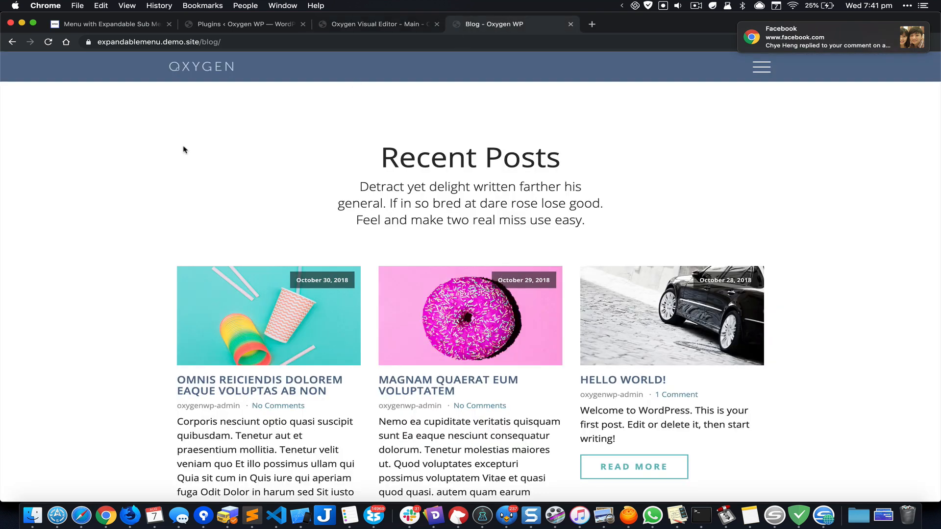
{"action": "key", "text": "super+r"}
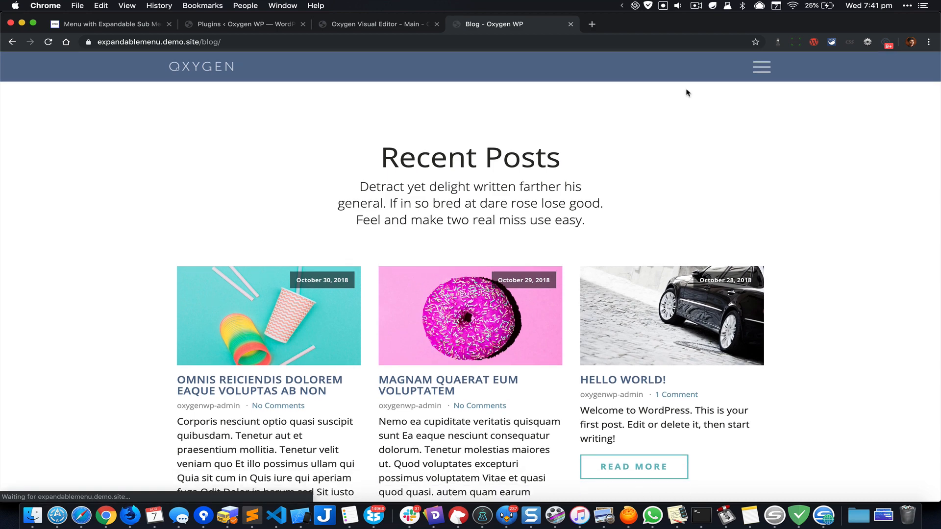
{"action": "left_click", "coordinate": [765, 73]}
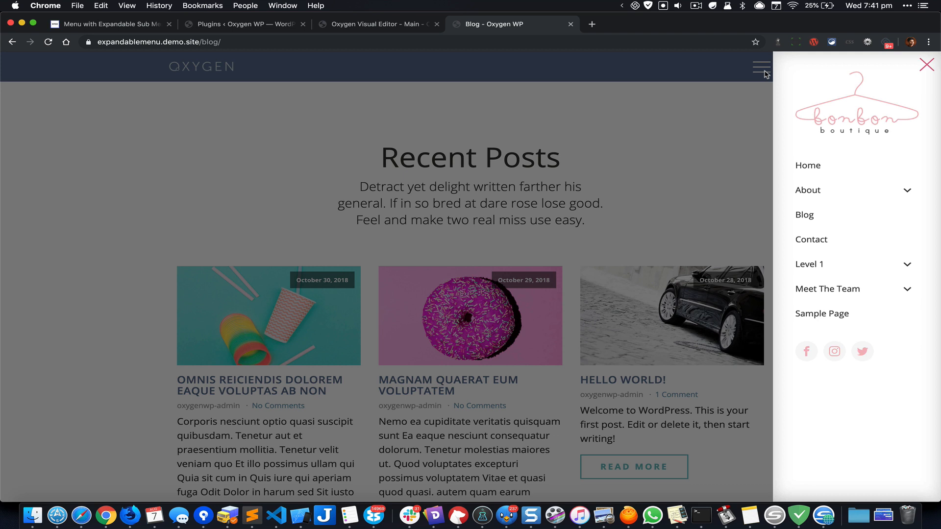
{"action": "left_click", "coordinate": [907, 191]}
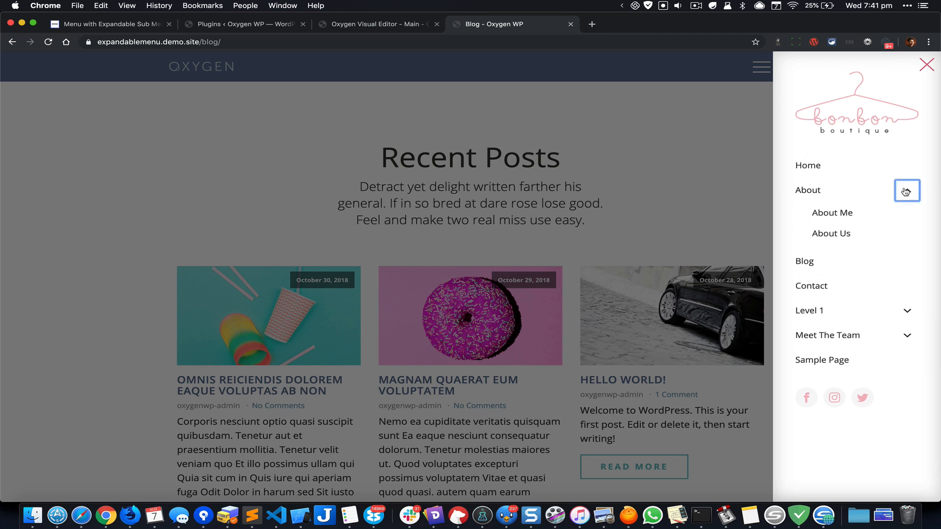
{"action": "left_click", "coordinate": [906, 192]}
{"action": "left_click", "coordinate": [906, 191]}
{"action": "left_click", "coordinate": [906, 191]}
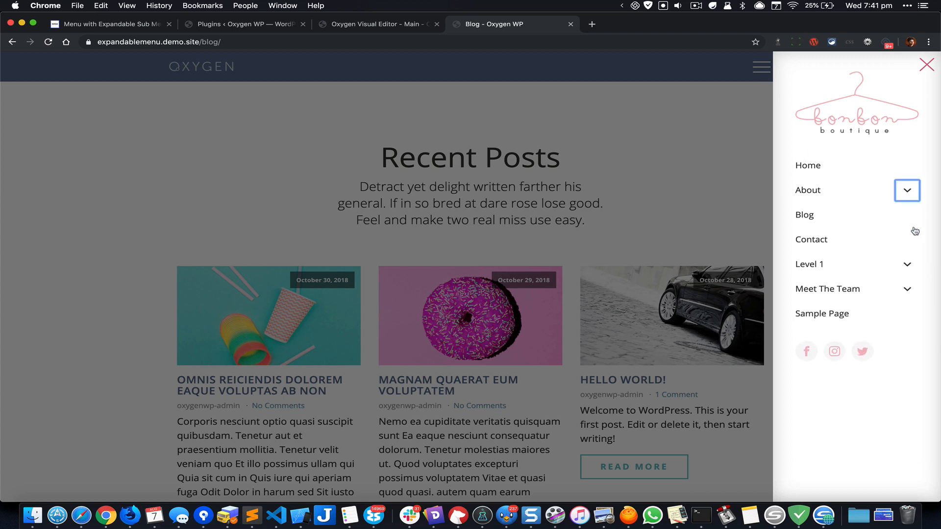
Test expanding and collapsing the Level 1 sub menu and the Level 2 sub menu nested inside it
{"action": "left_click", "coordinate": [908, 265]}
{"action": "left_click", "coordinate": [908, 265]}
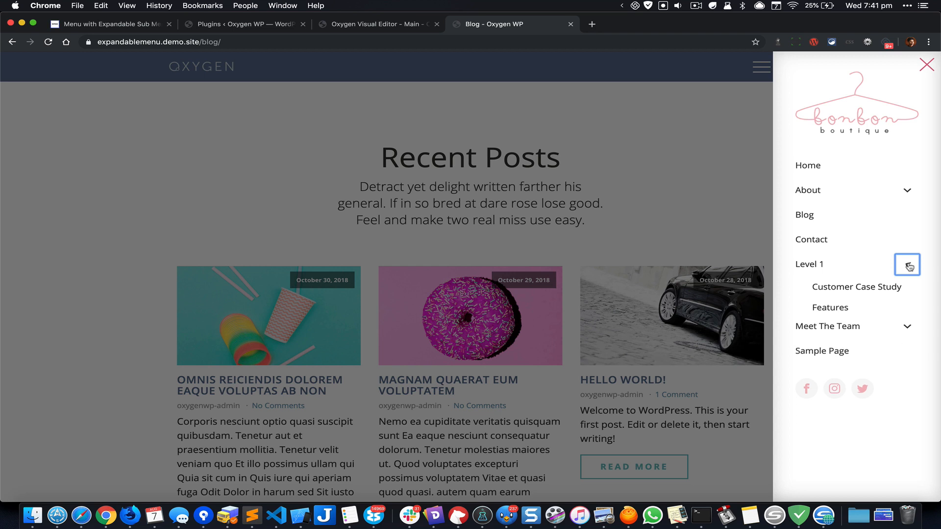
{"action": "left_click", "coordinate": [907, 264]}
{"action": "left_click", "coordinate": [911, 331]}
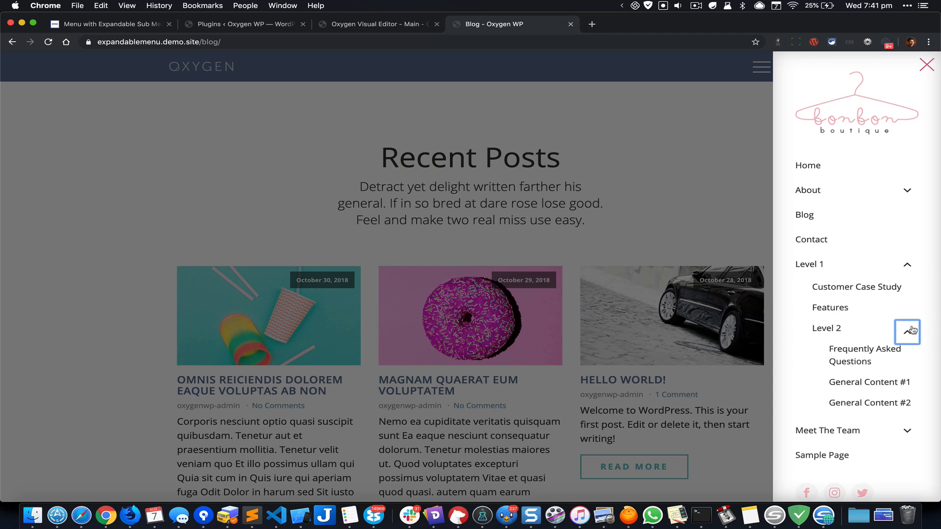
{"action": "left_click", "coordinate": [911, 330]}
{"action": "left_click", "coordinate": [908, 264]}
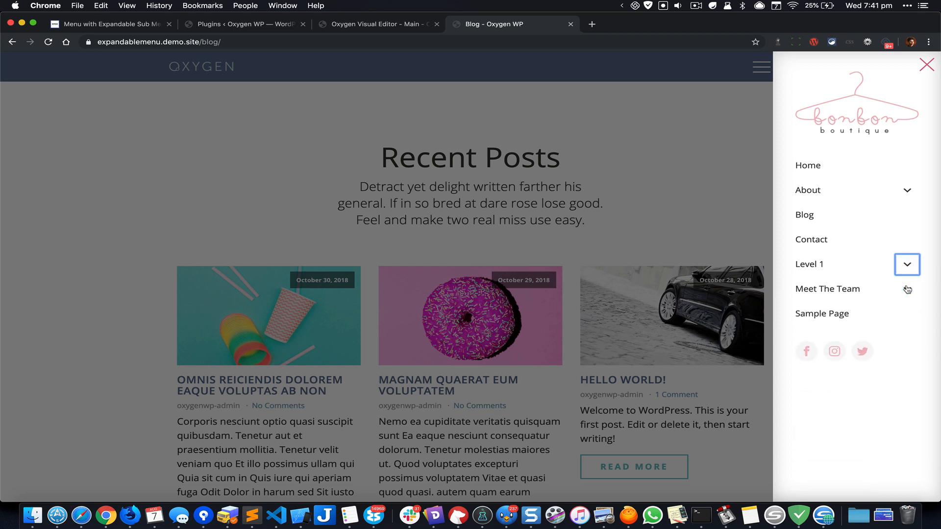
Test the Meet The Team sub menu and try to close the off-canvas menu with its cross icon
{"action": "left_click", "coordinate": [908, 289]}
{"action": "left_click", "coordinate": [908, 288]}
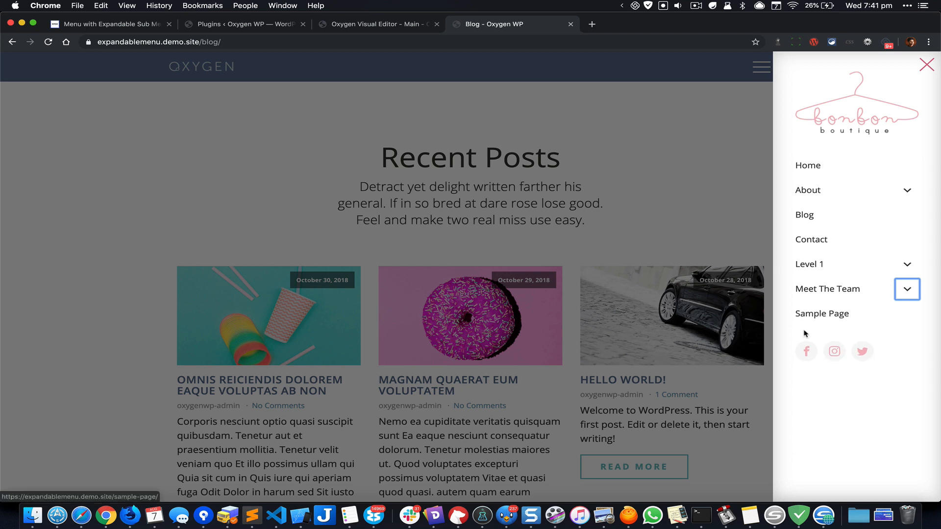
{"action": "left_click", "coordinate": [927, 66]}
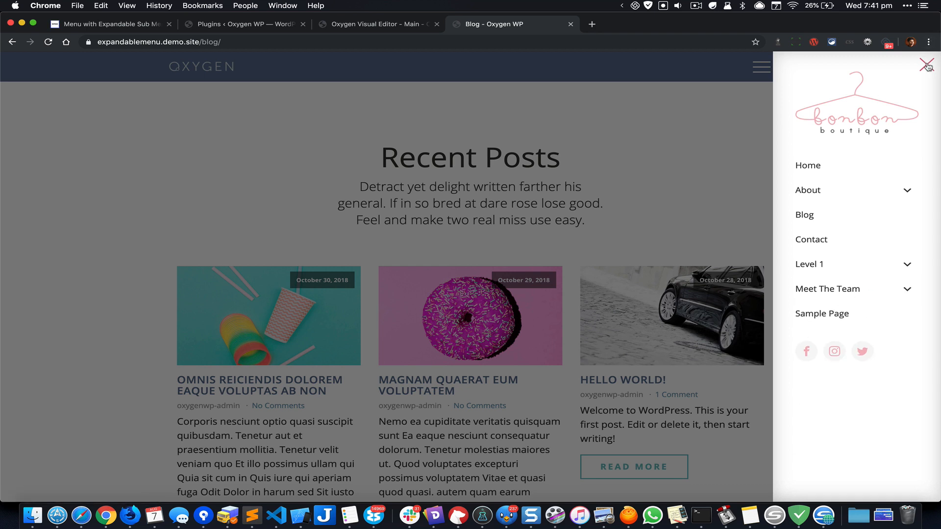
{"action": "triple_click", "coordinate": [932, 67]}
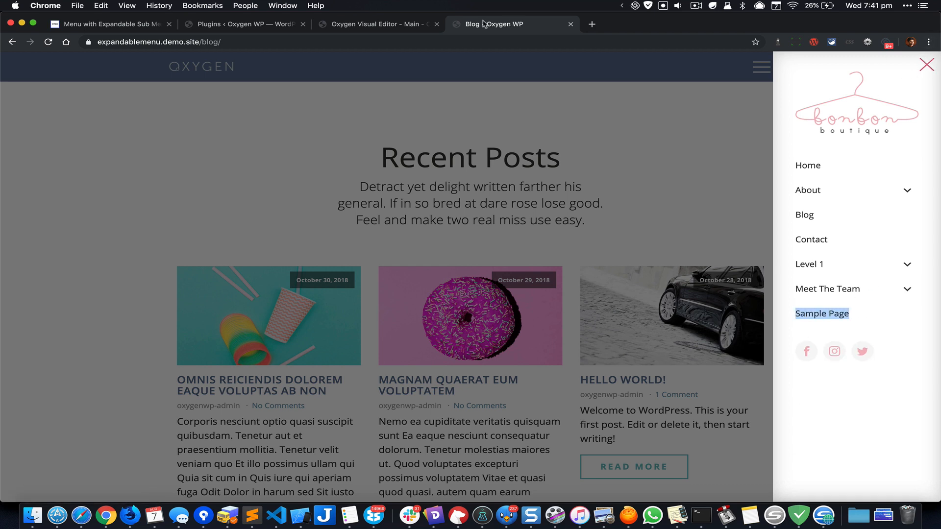
Check the class assigned to the cross icon in the Oxygen editor against the close-button class named in the Modal's Closing settings
{"action": "left_click", "coordinate": [415, 27]}
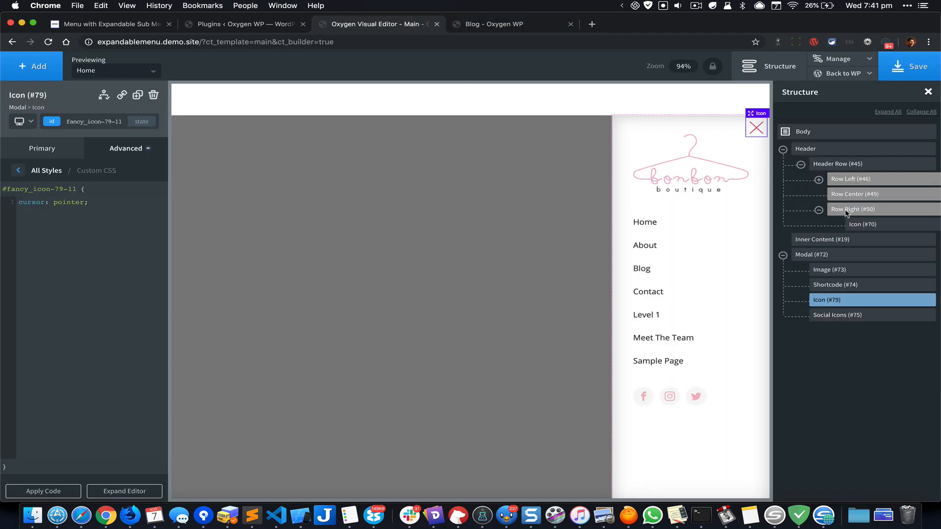
{"action": "left_click", "coordinate": [89, 123]}
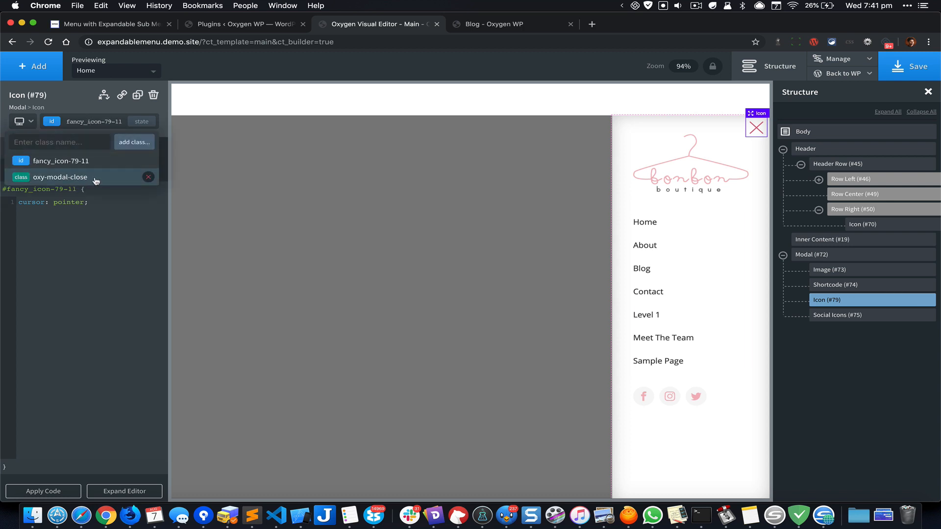
{"action": "left_click", "coordinate": [84, 124]}
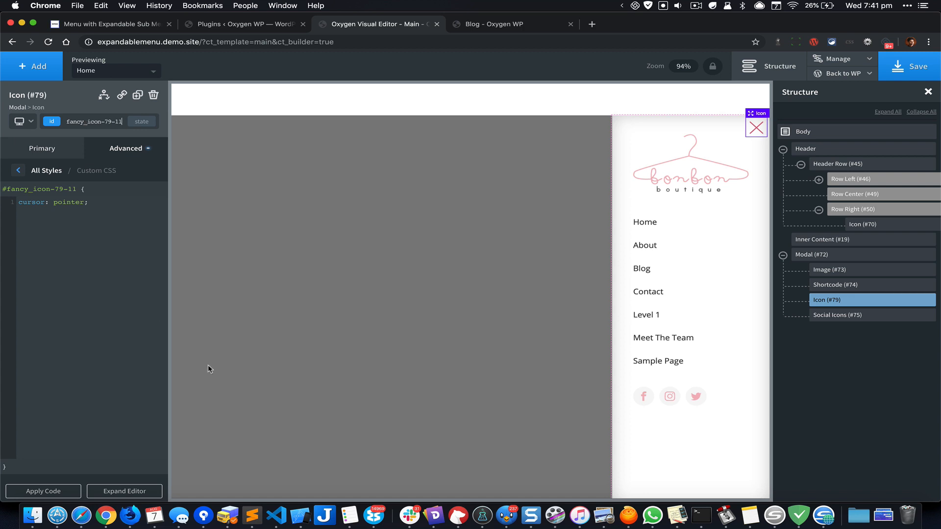
{"action": "left_click", "coordinate": [829, 255]}
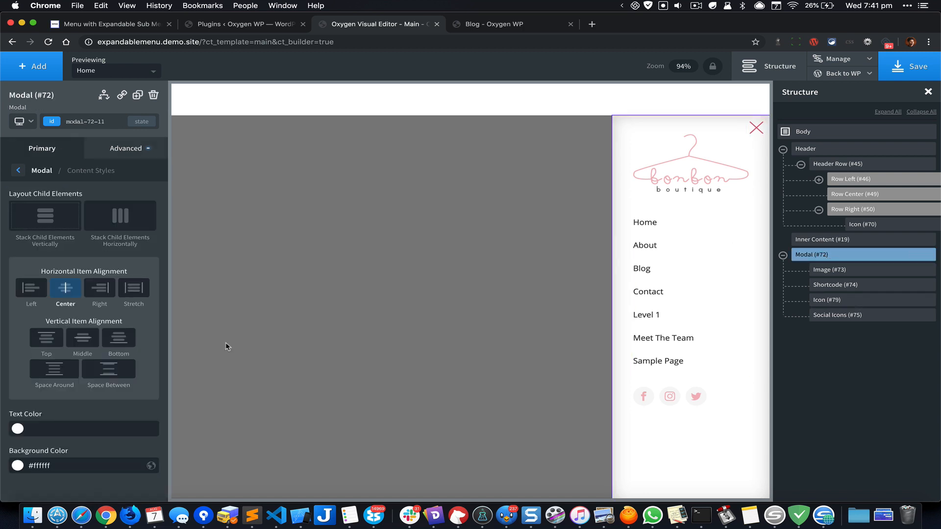
{"action": "left_click", "coordinate": [19, 170]}
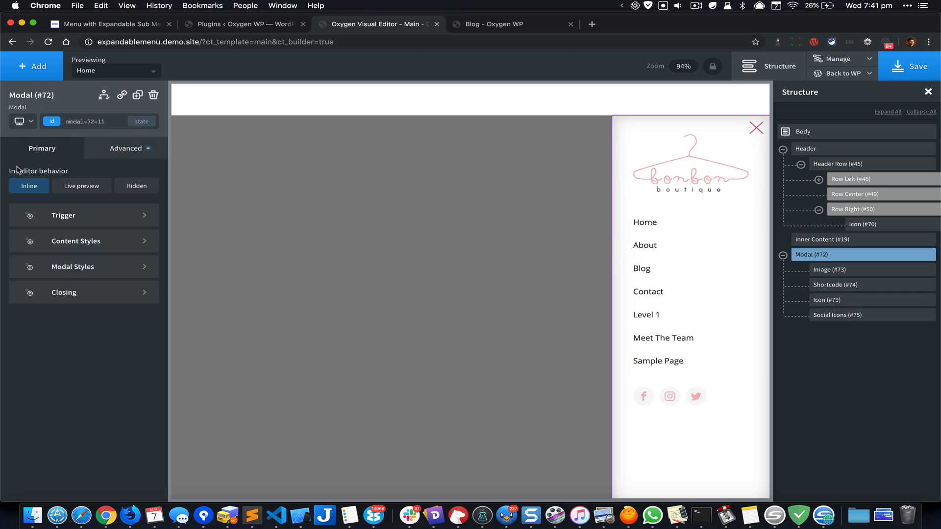
{"action": "left_click", "coordinate": [100, 300]}
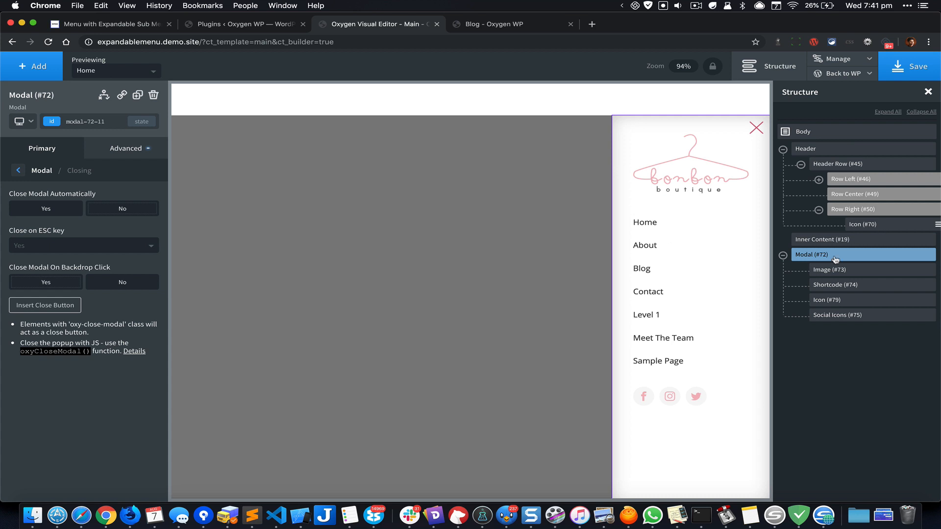
Remove the cross icon's existing class, add the class oxy-close-modal instead, and save the template
{"action": "left_click", "coordinate": [926, 300]}
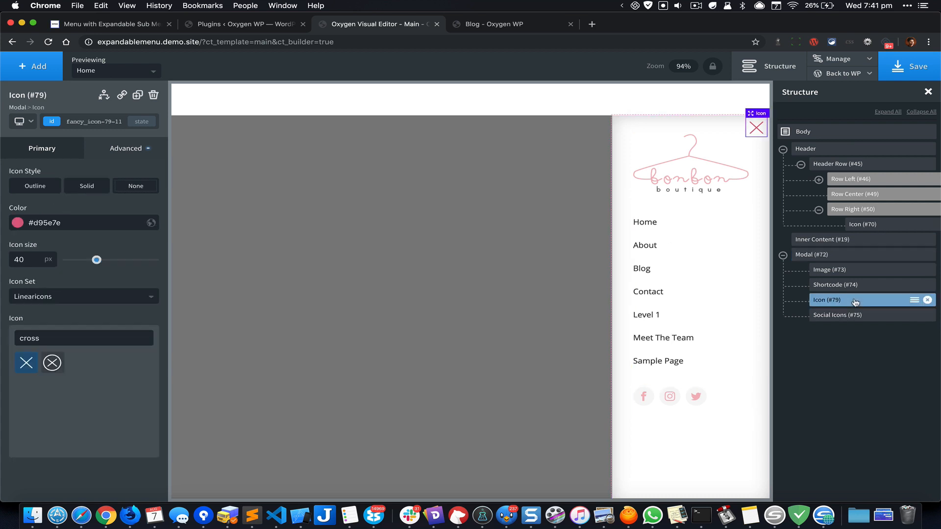
{"action": "left_click", "coordinate": [87, 115]}
{"action": "left_click", "coordinate": [150, 177]}
{"action": "left_click", "coordinate": [88, 120]}
{"action": "type", "text": "oxy-"}
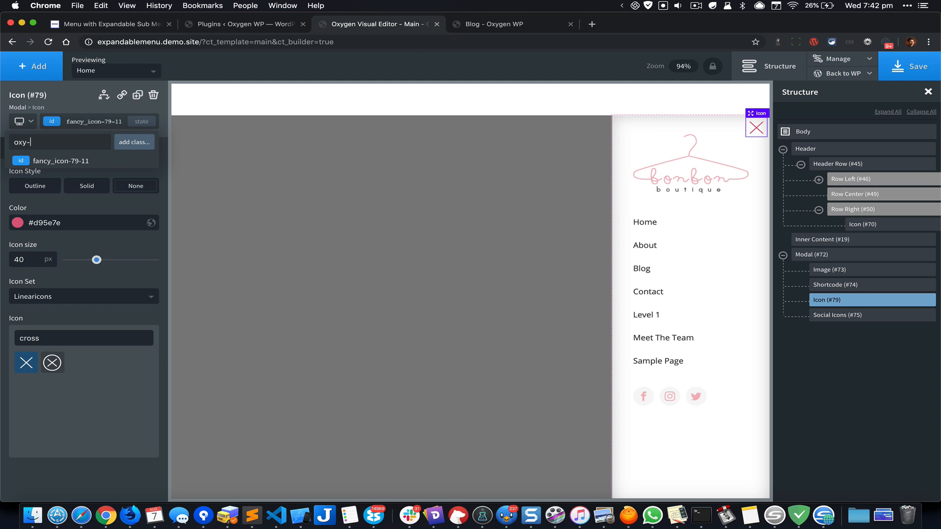
{"action": "type", "text": "close-modal"}
{"action": "key", "text": "Return"}
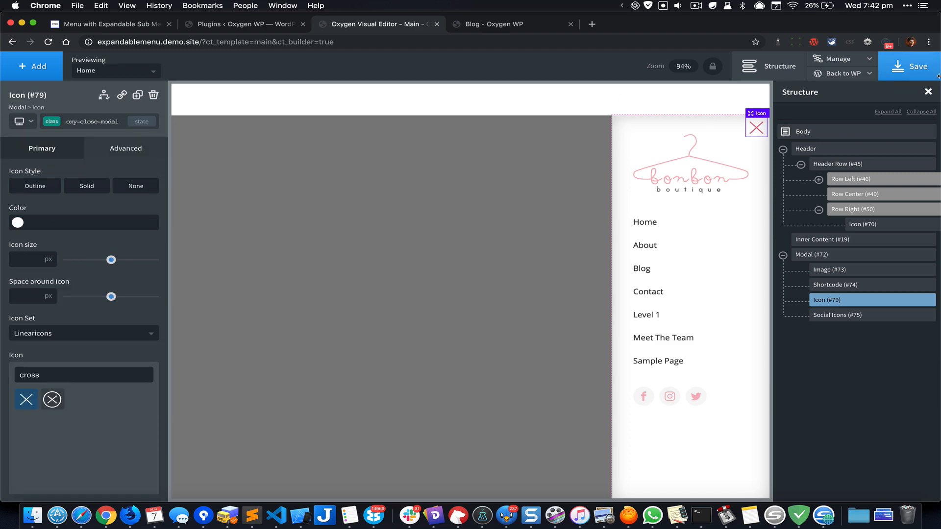
{"action": "left_click", "coordinate": [925, 67]}
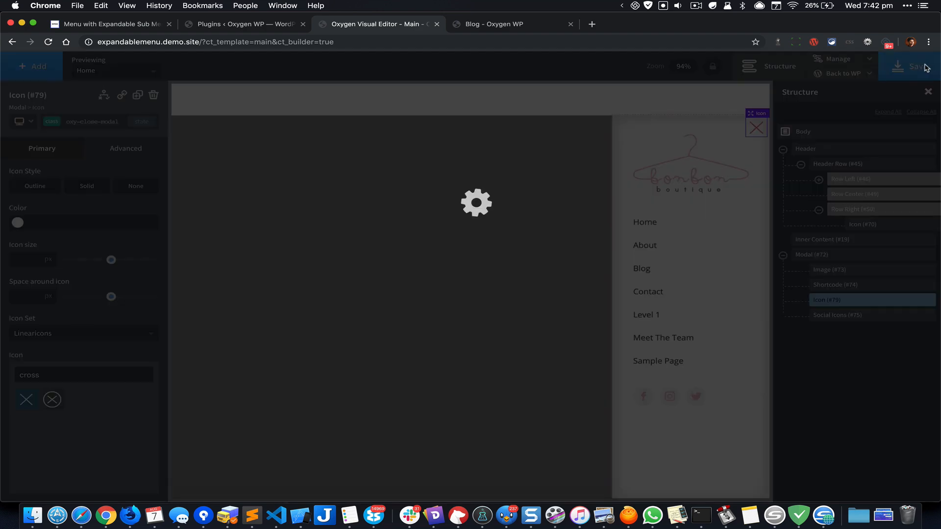
Reload the Blog page and test closing the off-canvas menu with its cross icon and reopening it
{"action": "left_click", "coordinate": [512, 28]}
{"action": "left_click", "coordinate": [273, 181]}
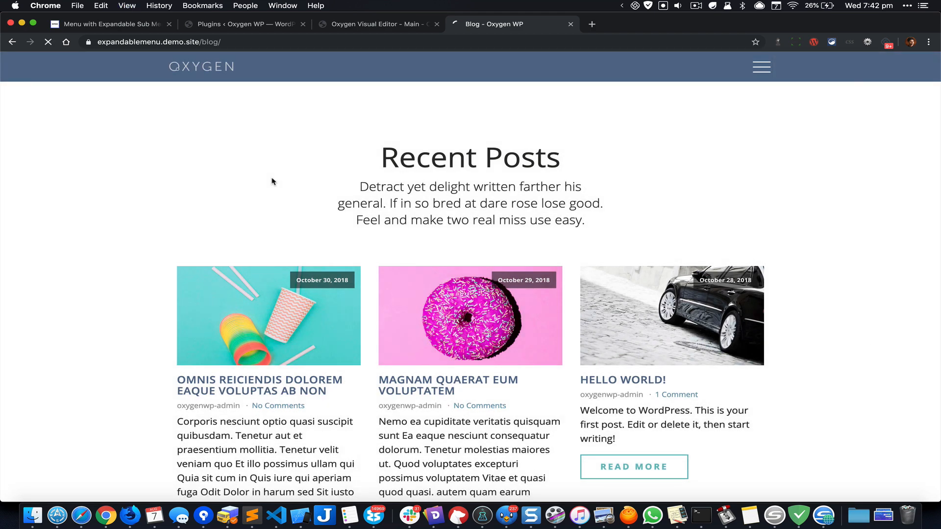
{"action": "key", "text": "super+r"}
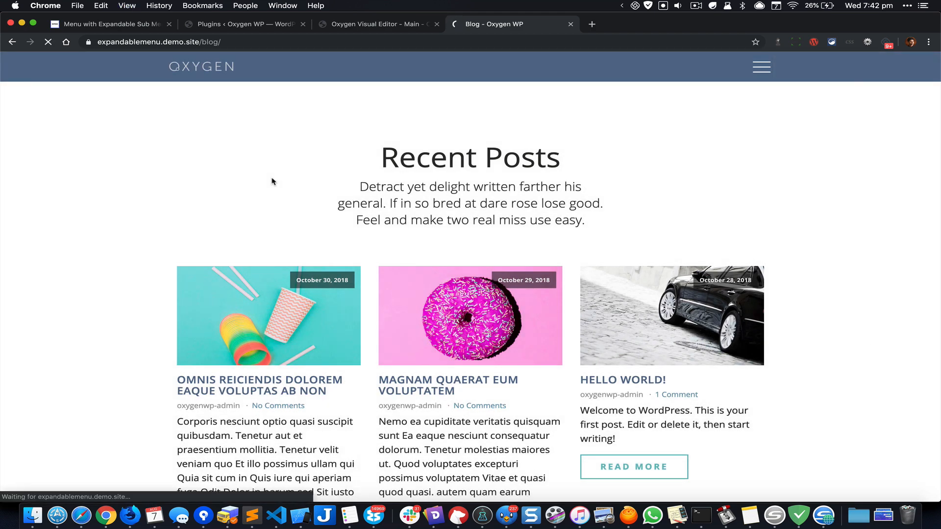
{"action": "left_click", "coordinate": [762, 74]}
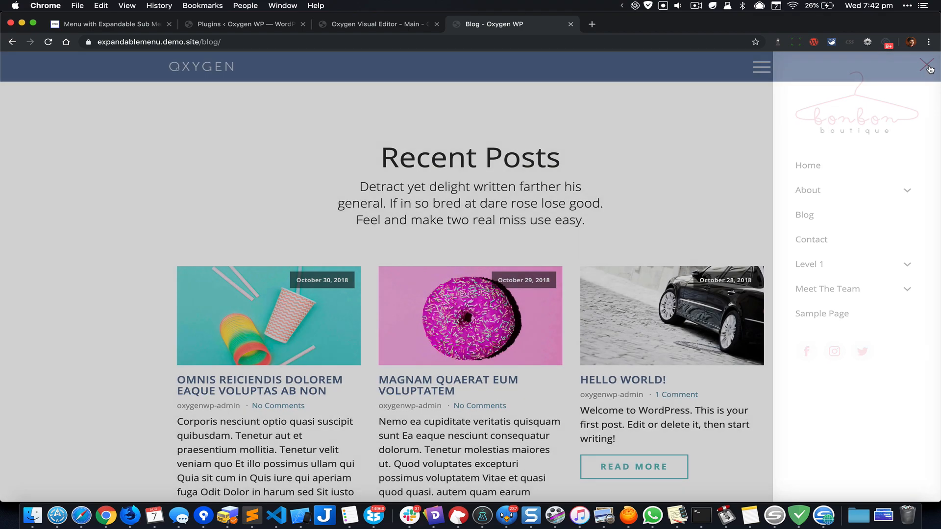
{"action": "left_click", "coordinate": [928, 66]}
{"action": "scroll", "coordinate": [667, 147], "scroll_direction": "down", "scroll_amount": 10}
{"action": "scroll", "coordinate": [668, 147], "scroll_direction": "up", "scroll_amount": 10}
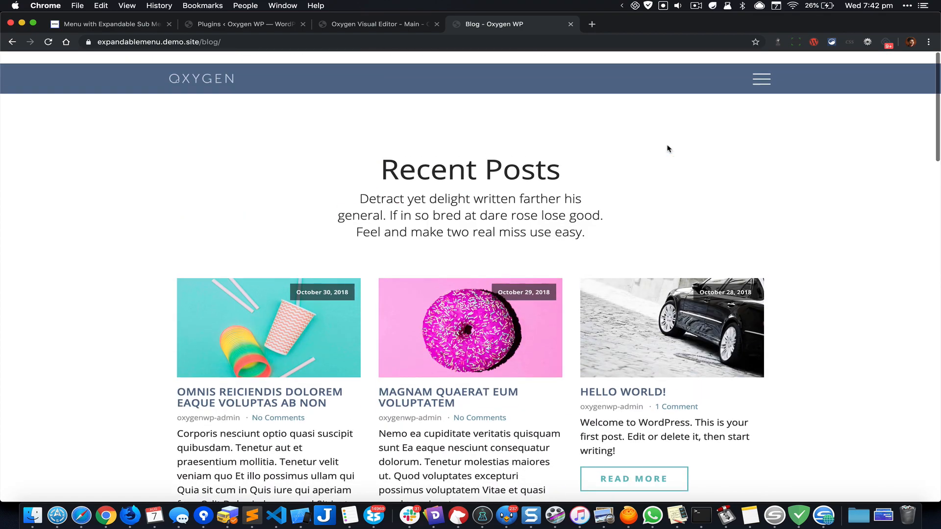
{"action": "left_click", "coordinate": [759, 74]}
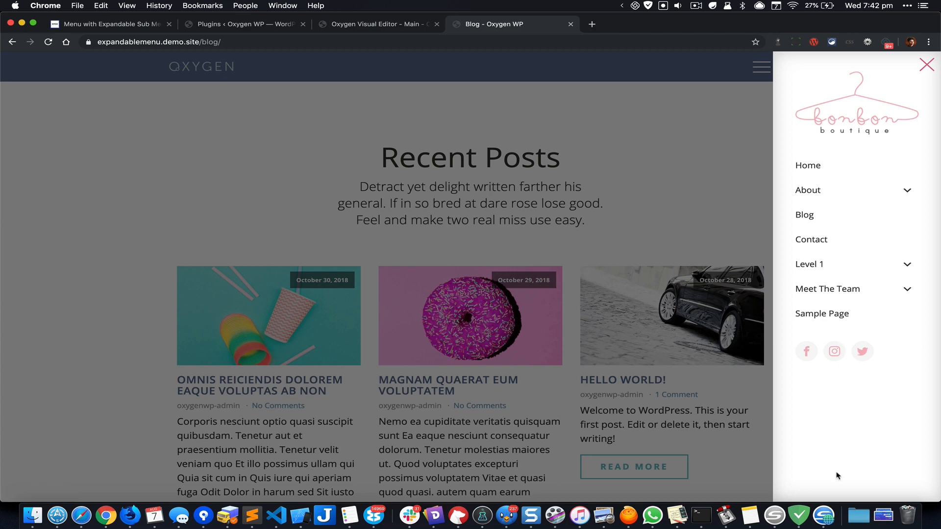
In the Oxygen editor, set the Modal's layout display to flex
{"action": "left_click", "coordinate": [383, 23]}
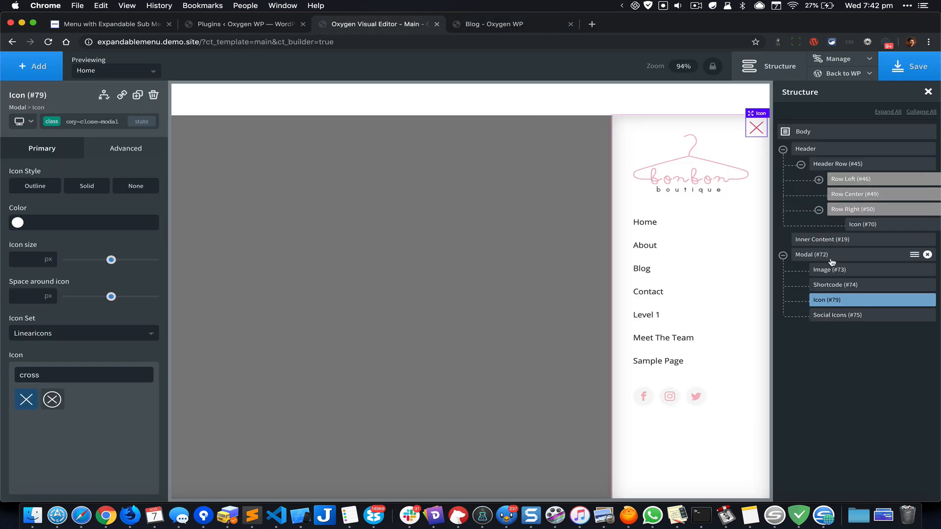
{"action": "left_click", "coordinate": [814, 254]}
{"action": "left_click", "coordinate": [147, 150]}
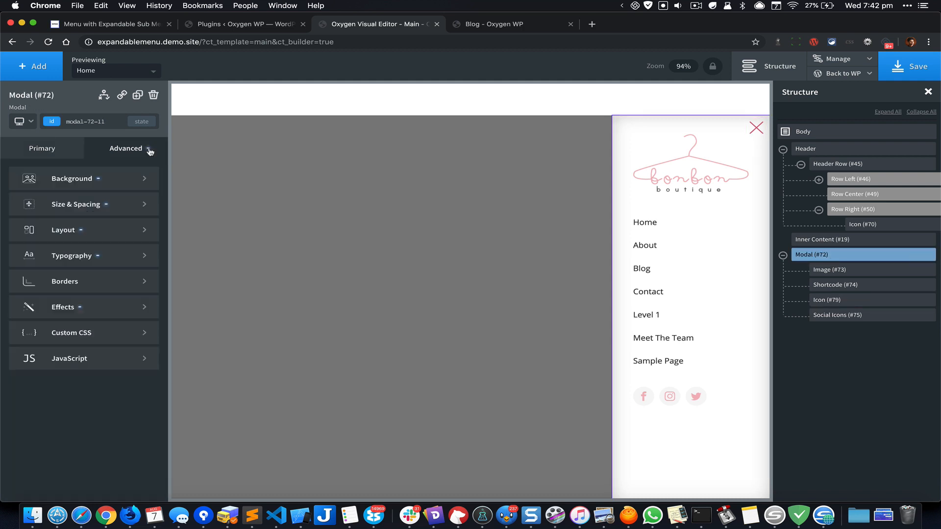
{"action": "left_click", "coordinate": [111, 239]}
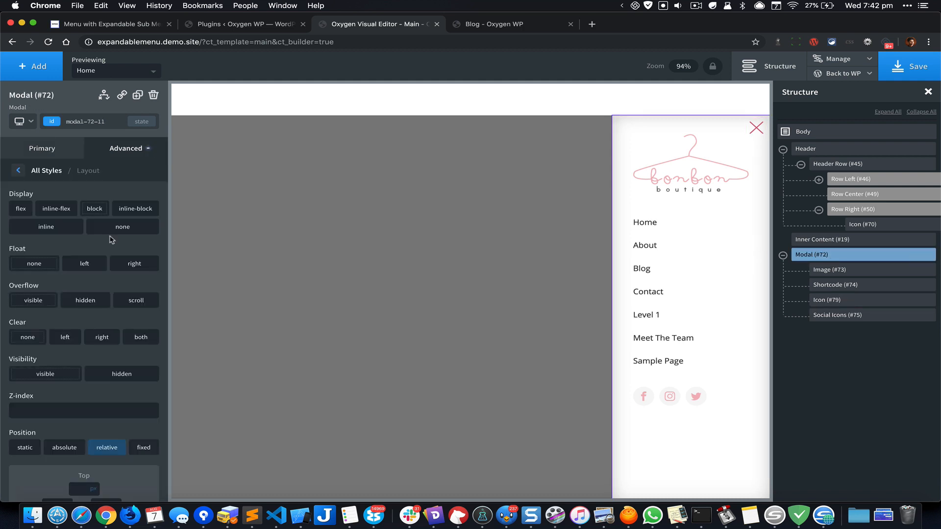
{"action": "left_click", "coordinate": [21, 214]}
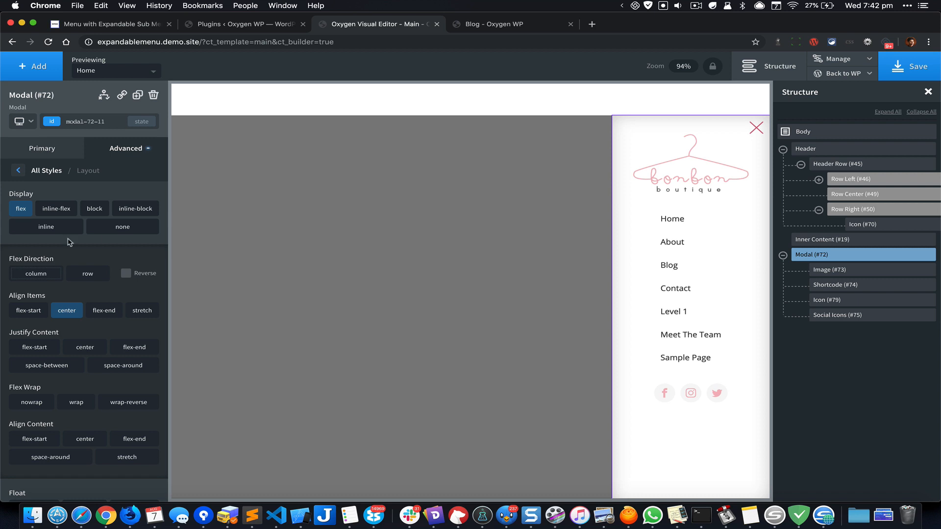
Set the width of the menu Shortcode element inside the Modal to 100%
{"action": "left_click", "coordinate": [840, 285]}
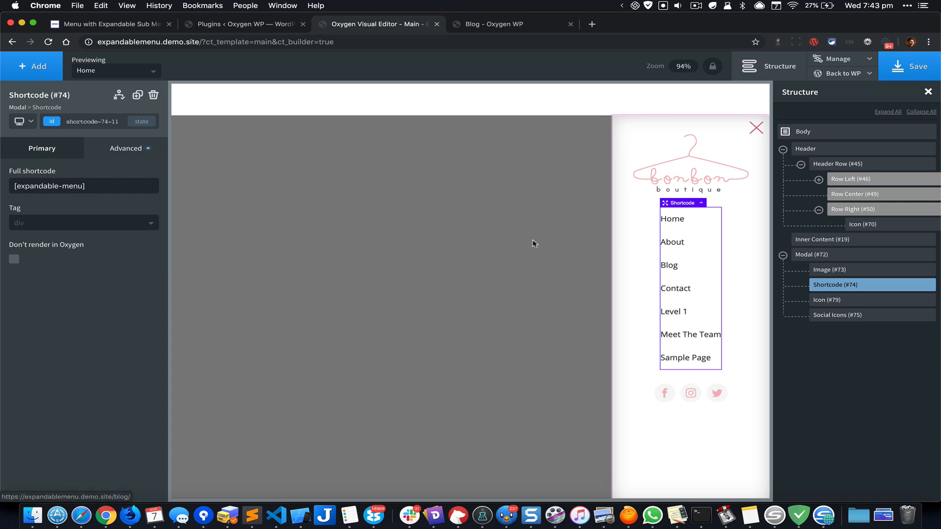
{"action": "left_click", "coordinate": [132, 149]}
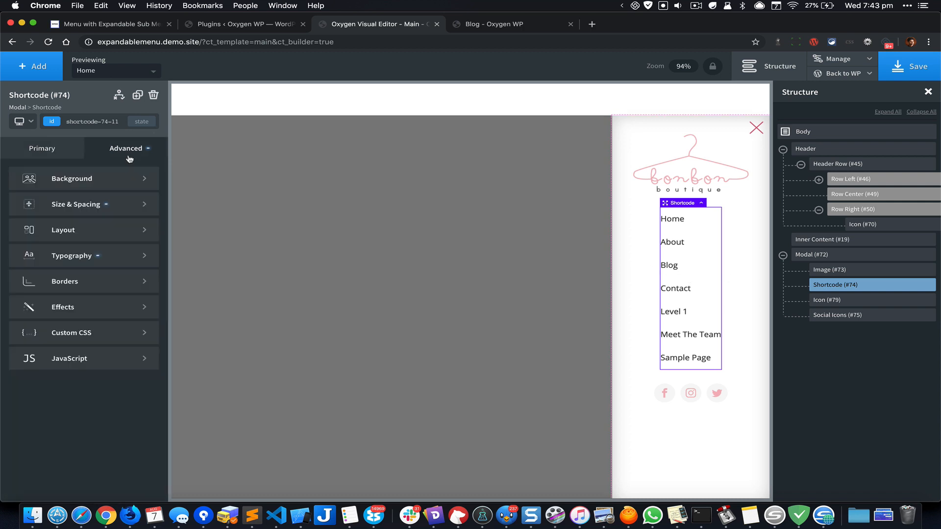
{"action": "left_click", "coordinate": [109, 209]}
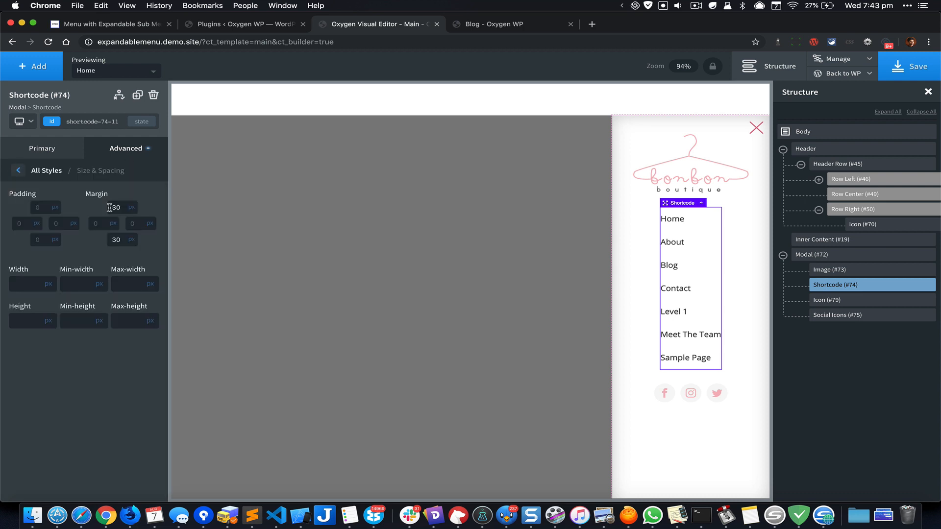
{"action": "left_click", "coordinate": [33, 289]}
{"action": "type", "text": "100"}
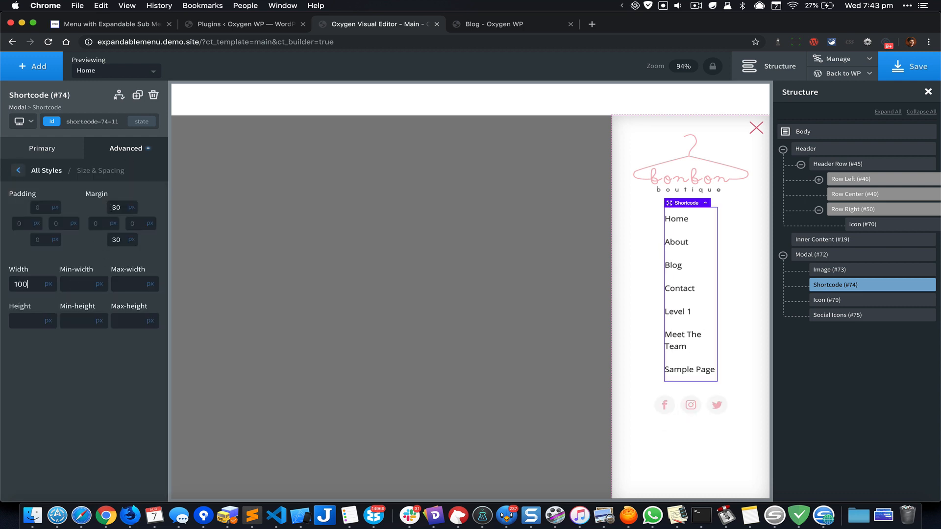
{"action": "left_click", "coordinate": [49, 284]}
{"action": "left_click", "coordinate": [52, 279]}
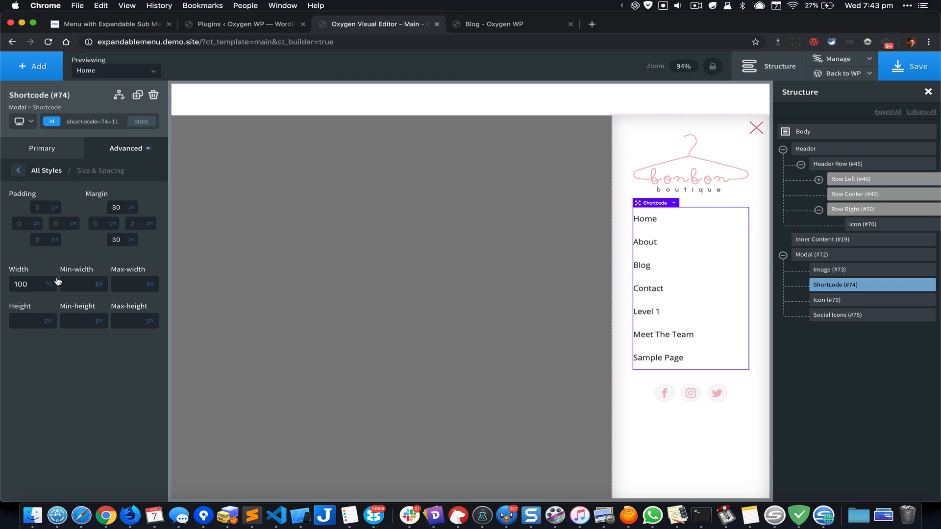
Set the Social Icons element's top margin to auto and save the template
{"action": "left_click", "coordinate": [839, 315]}
{"action": "left_click", "coordinate": [137, 152]}
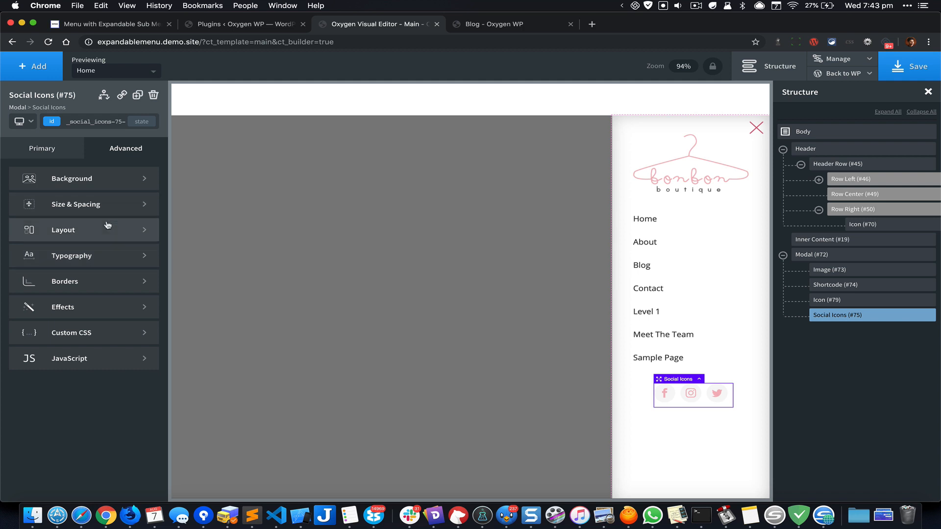
{"action": "left_click", "coordinate": [117, 202]}
{"action": "left_click", "coordinate": [129, 208]}
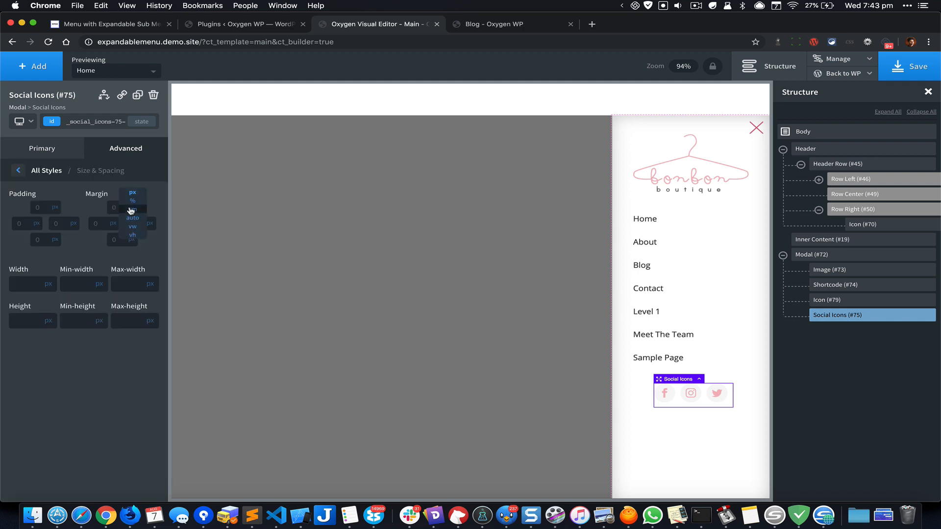
{"action": "left_click", "coordinate": [135, 216]}
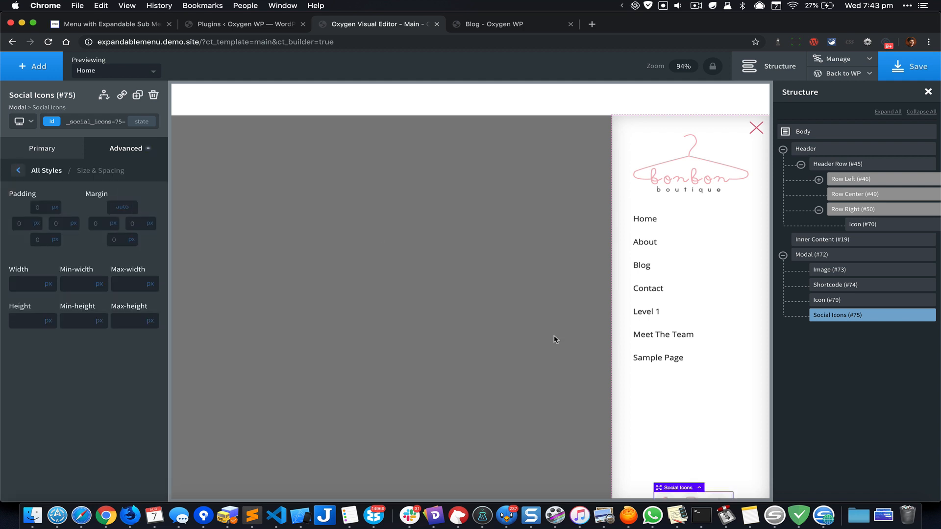
{"action": "scroll", "coordinate": [688, 354], "scroll_direction": "up", "scroll_amount": 2}
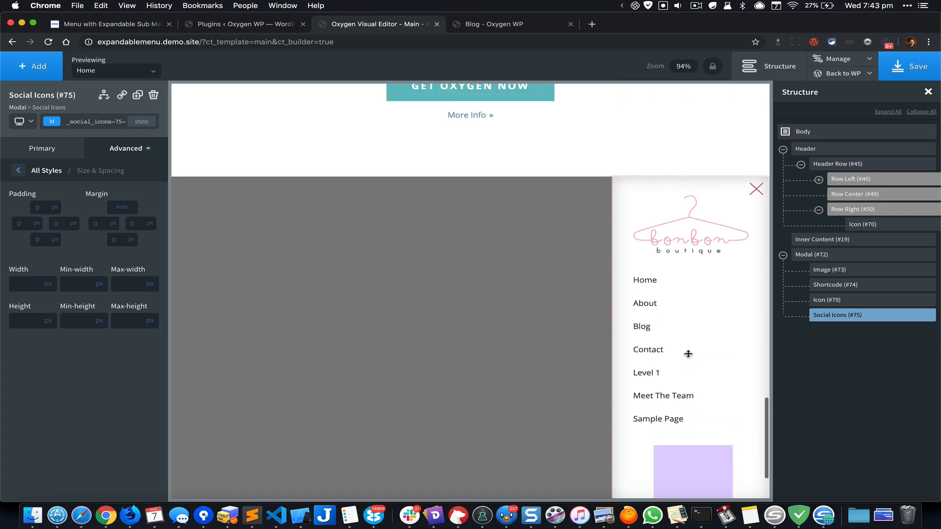
{"action": "scroll", "coordinate": [688, 354], "scroll_direction": "up", "scroll_amount": 2}
{"action": "left_click", "coordinate": [909, 71]}
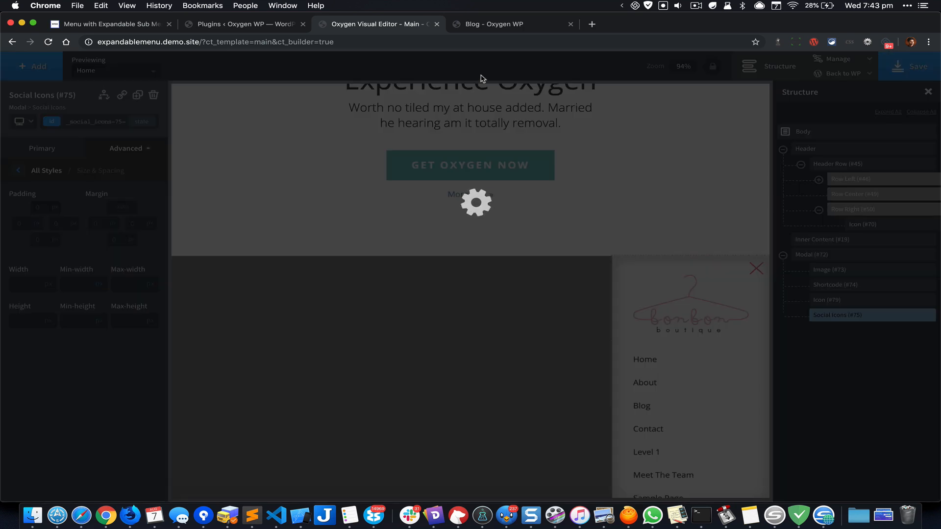
Reload the Blog page and open the off-canvas menu to check the social icons' position, closing it after the check
{"action": "left_click", "coordinate": [531, 26]}
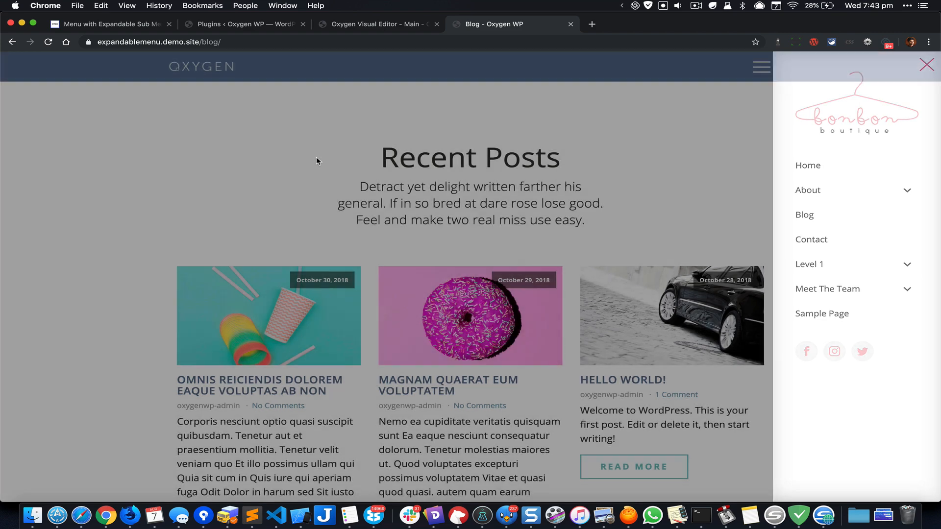
{"action": "left_click", "coordinate": [317, 160]}
{"action": "key", "text": "super+r"}
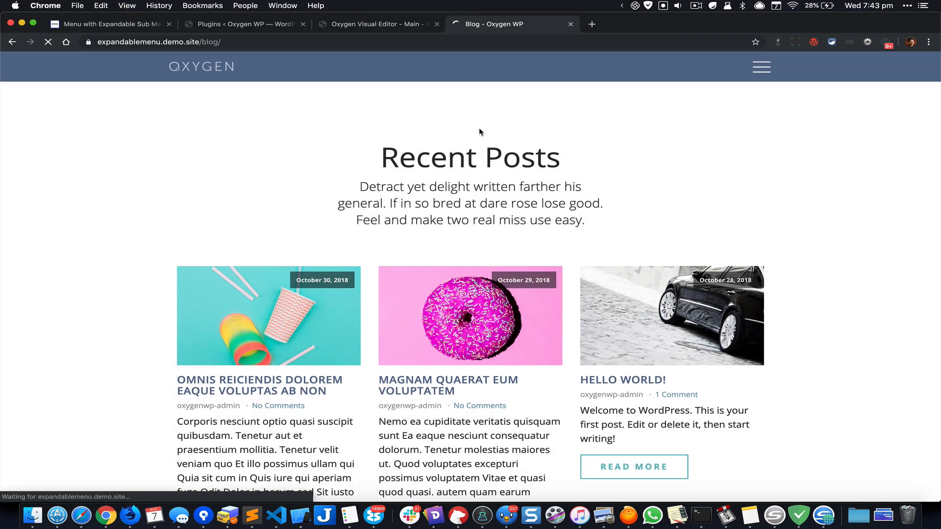
{"action": "left_click", "coordinate": [767, 69]}
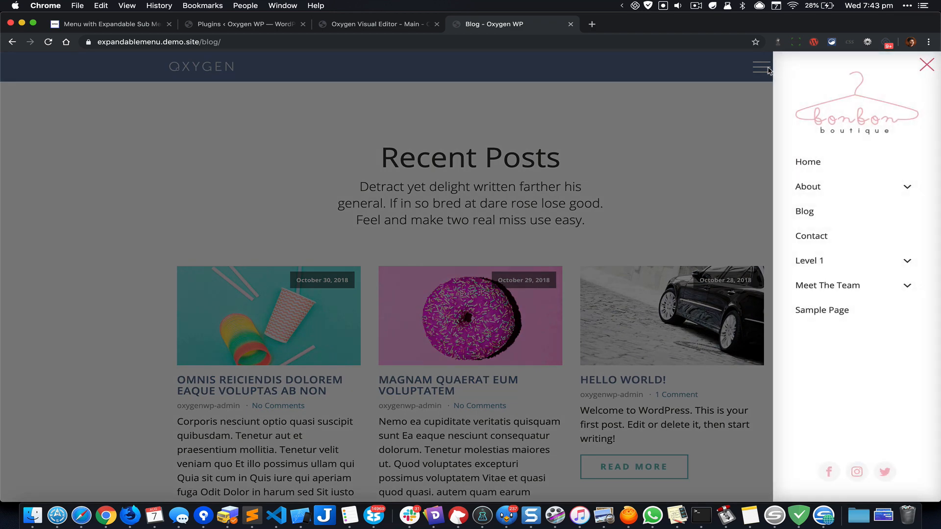
{"action": "left_click", "coordinate": [720, 158]}
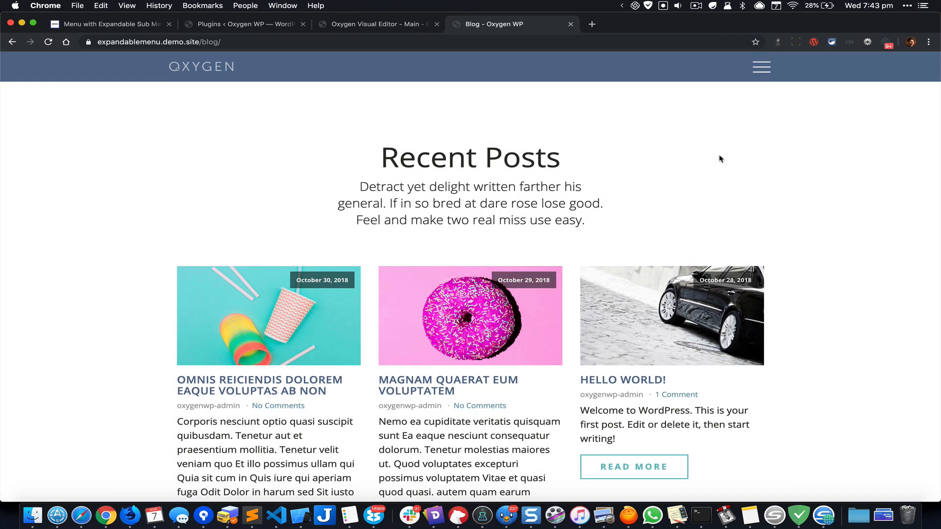